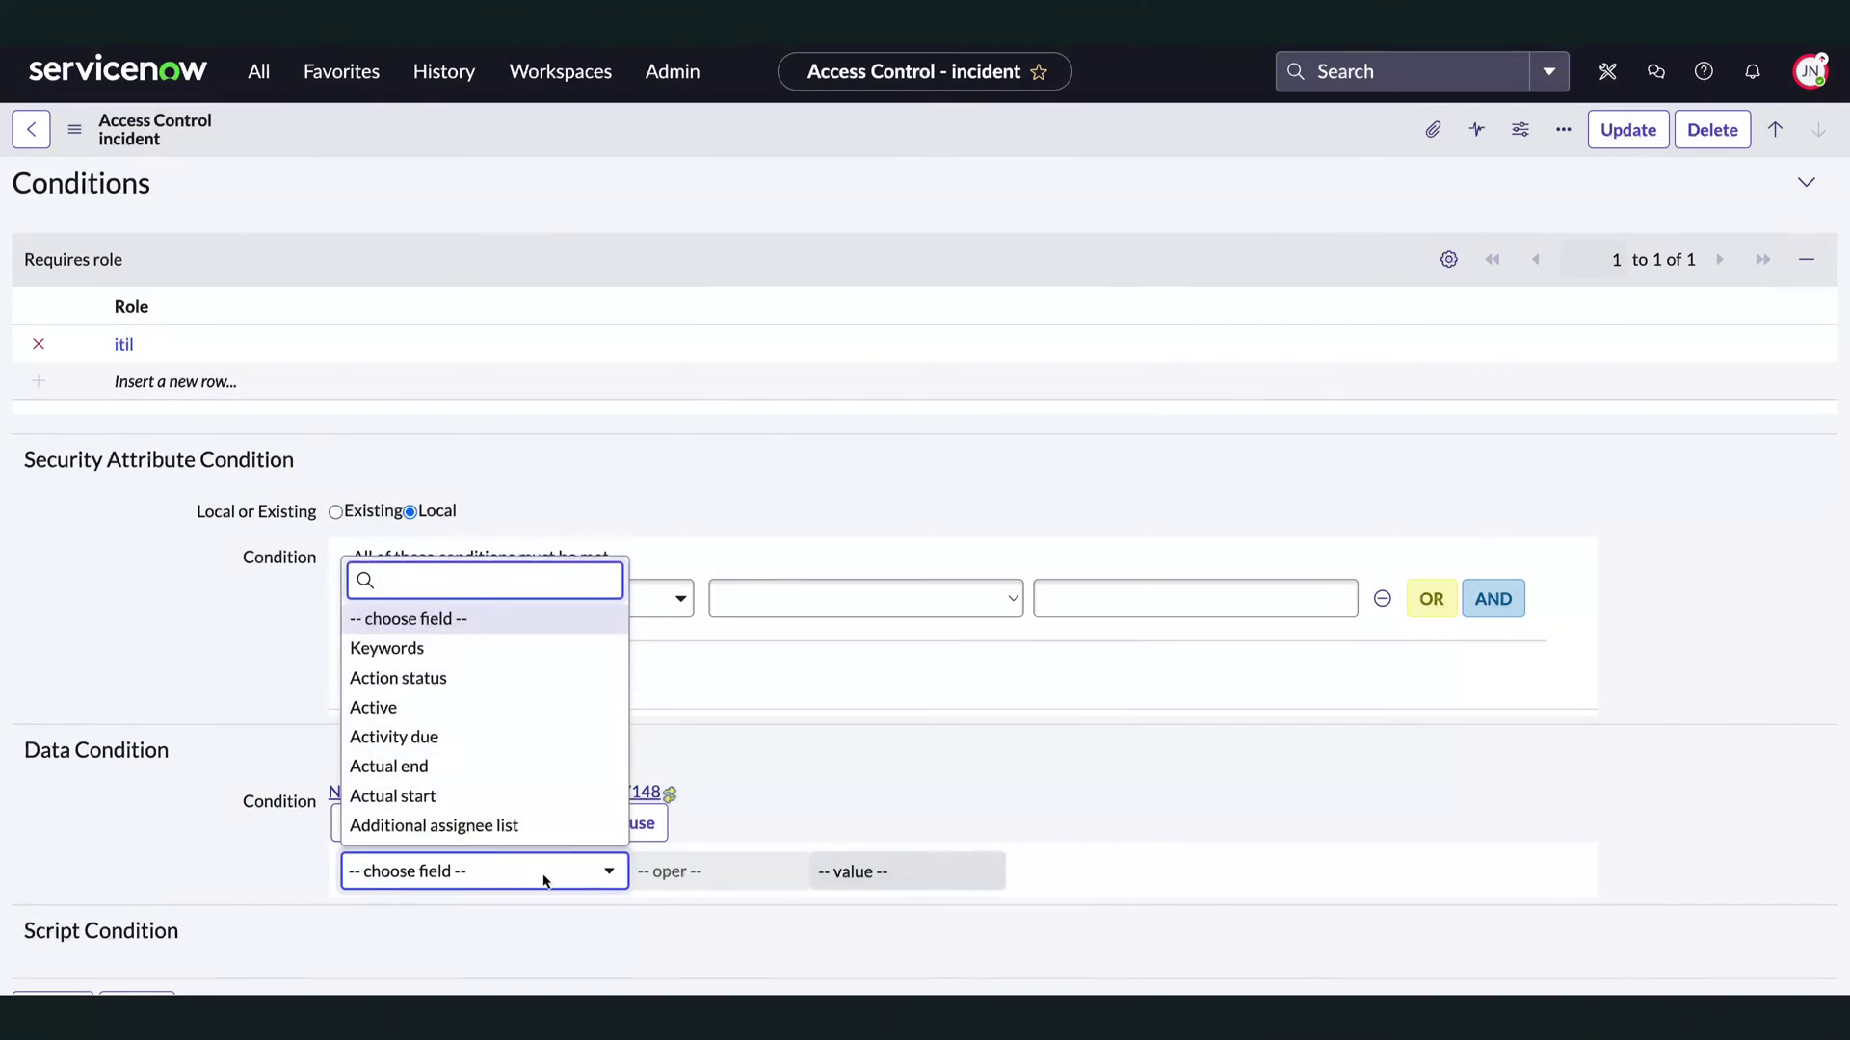
Set the incident access control's data condition to Priority is not 1 - Critical
{"action": "type", "text": "priot"}
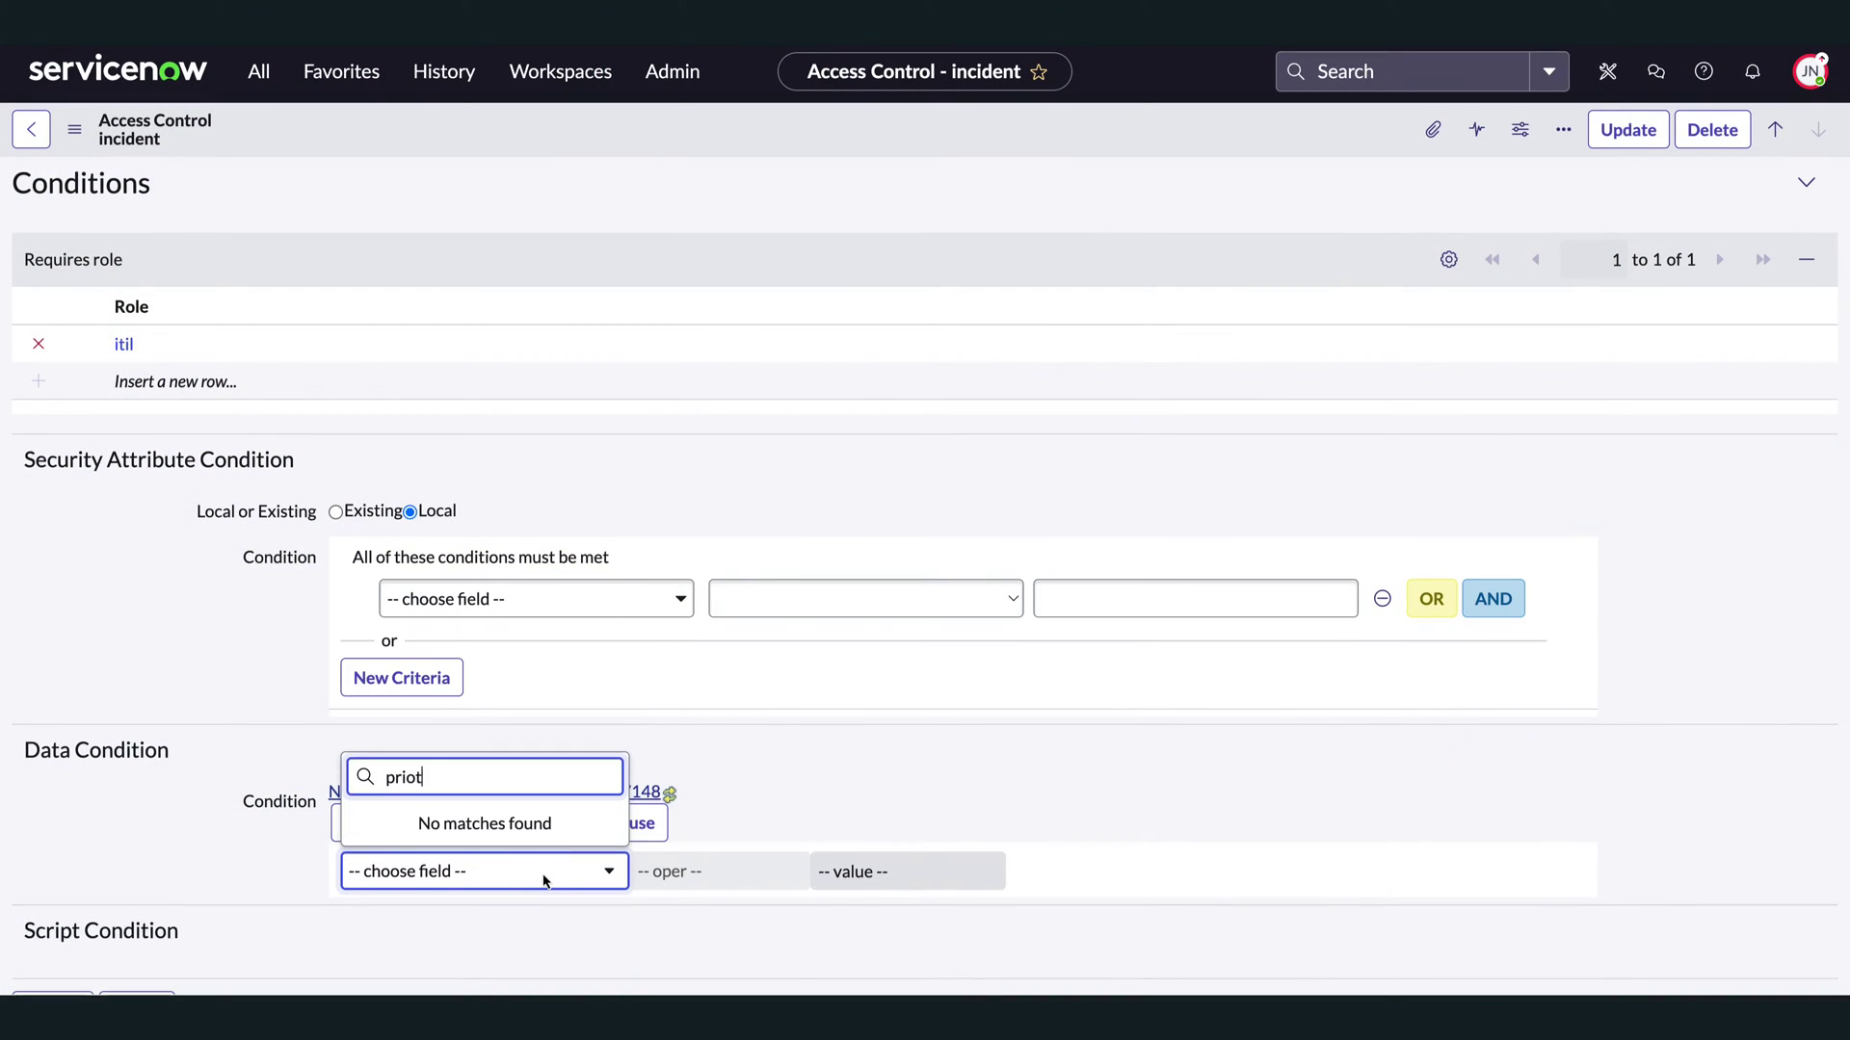
{"action": "key", "text": "BackSpace"}
{"action": "key", "text": "Return"}
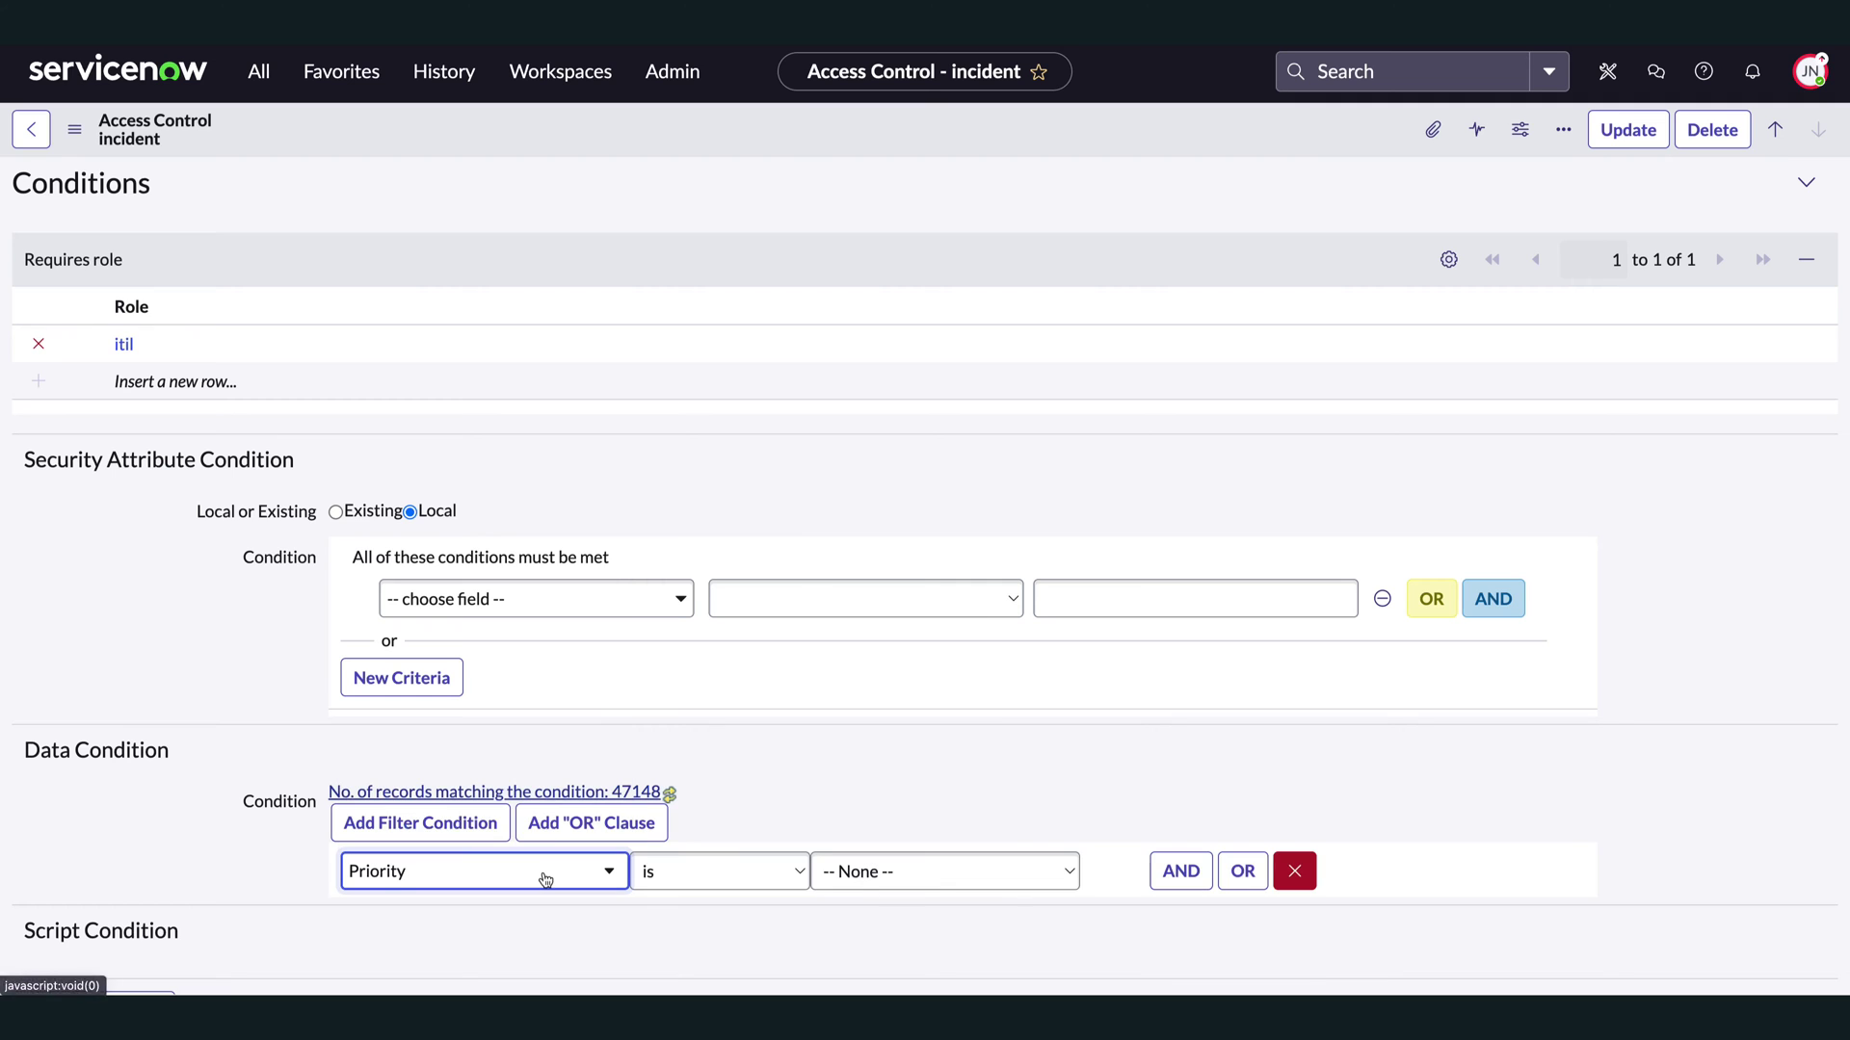
{"action": "left_click", "coordinate": [698, 879]}
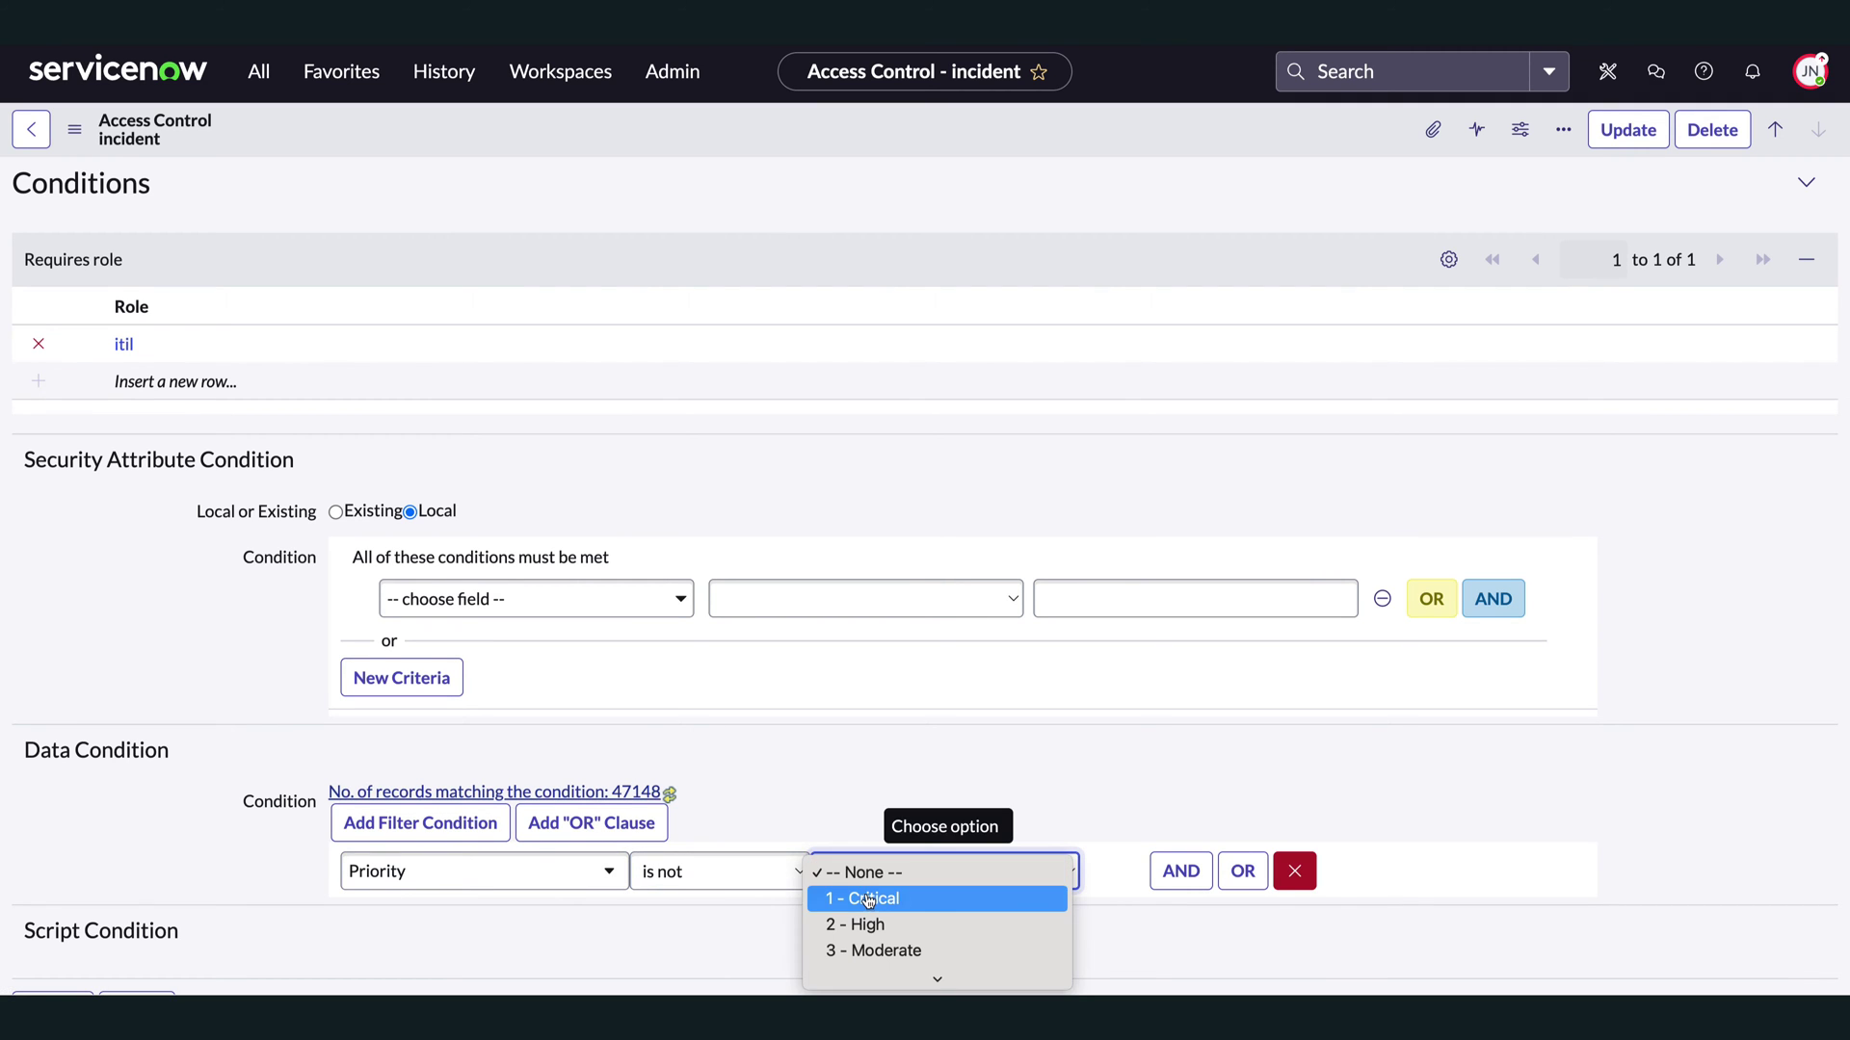
{"action": "left_click", "coordinate": [869, 900]}
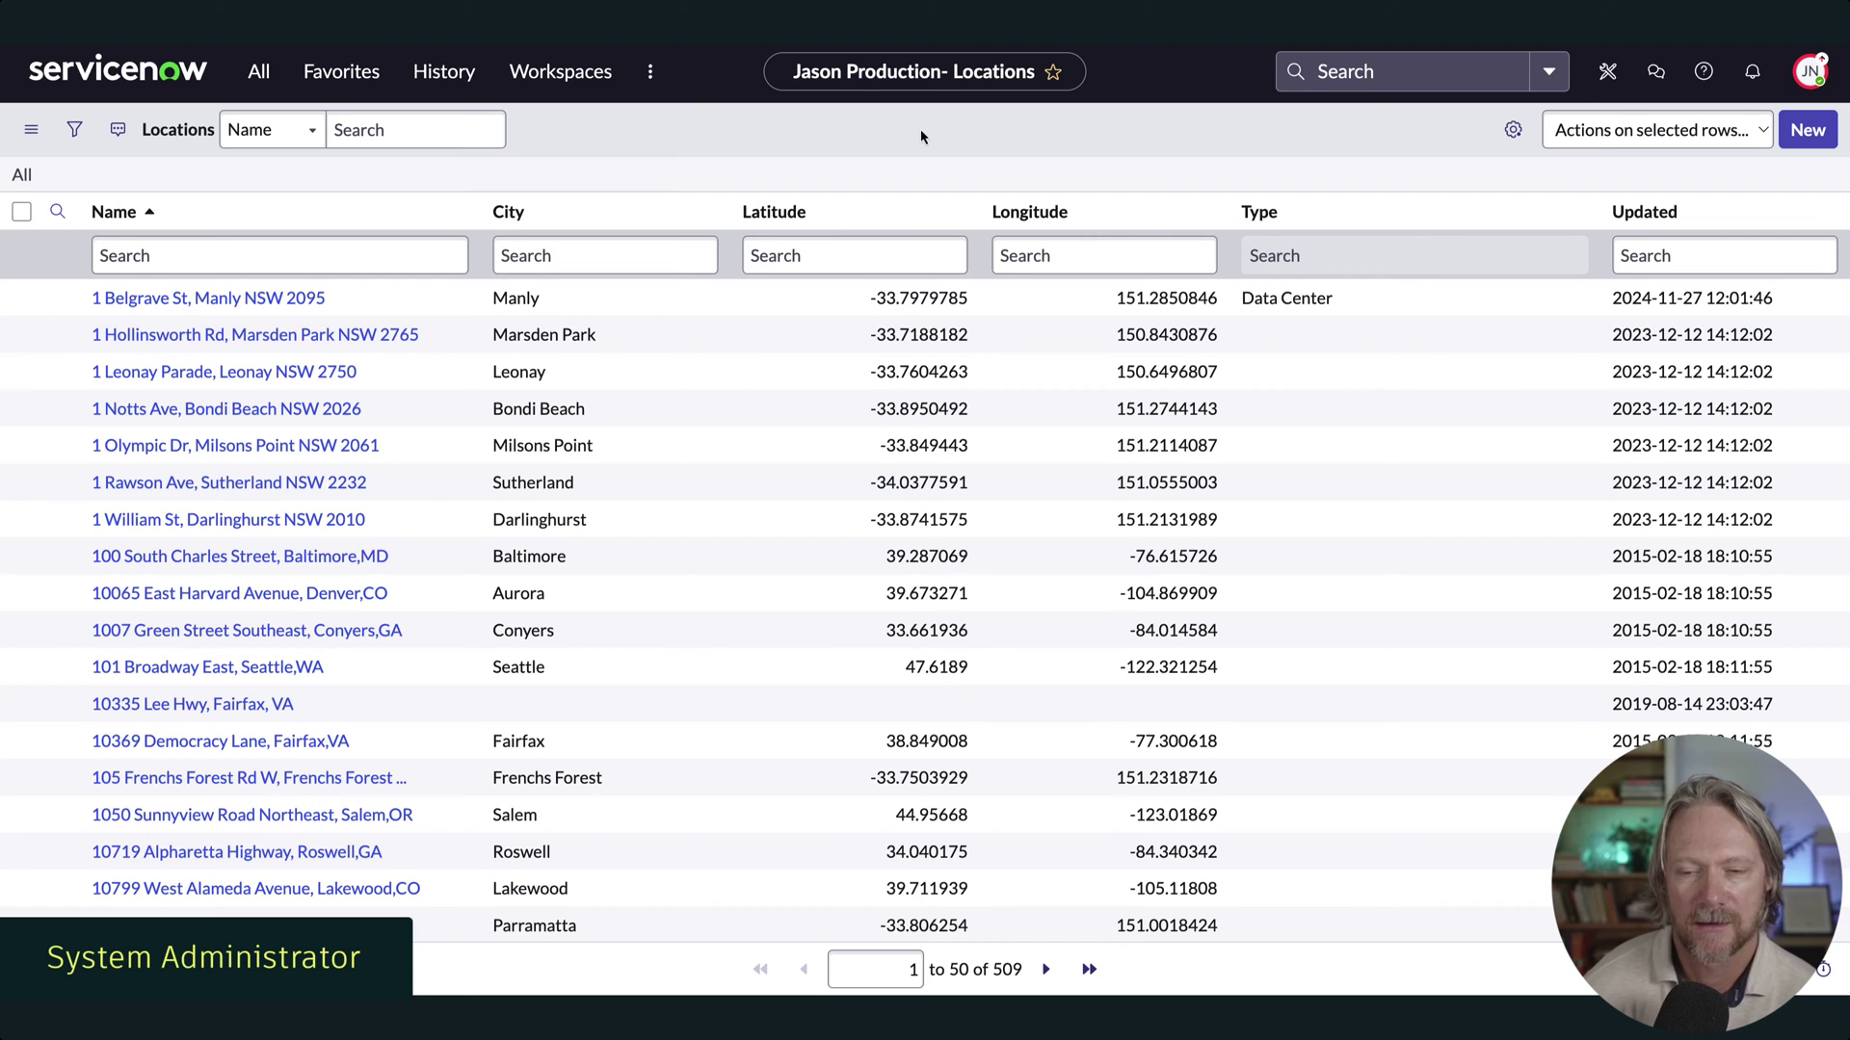
Open the Location table's configuration record from the Locations list and go to its Access Controls
{"action": "left_click", "coordinate": [1202, 211]}
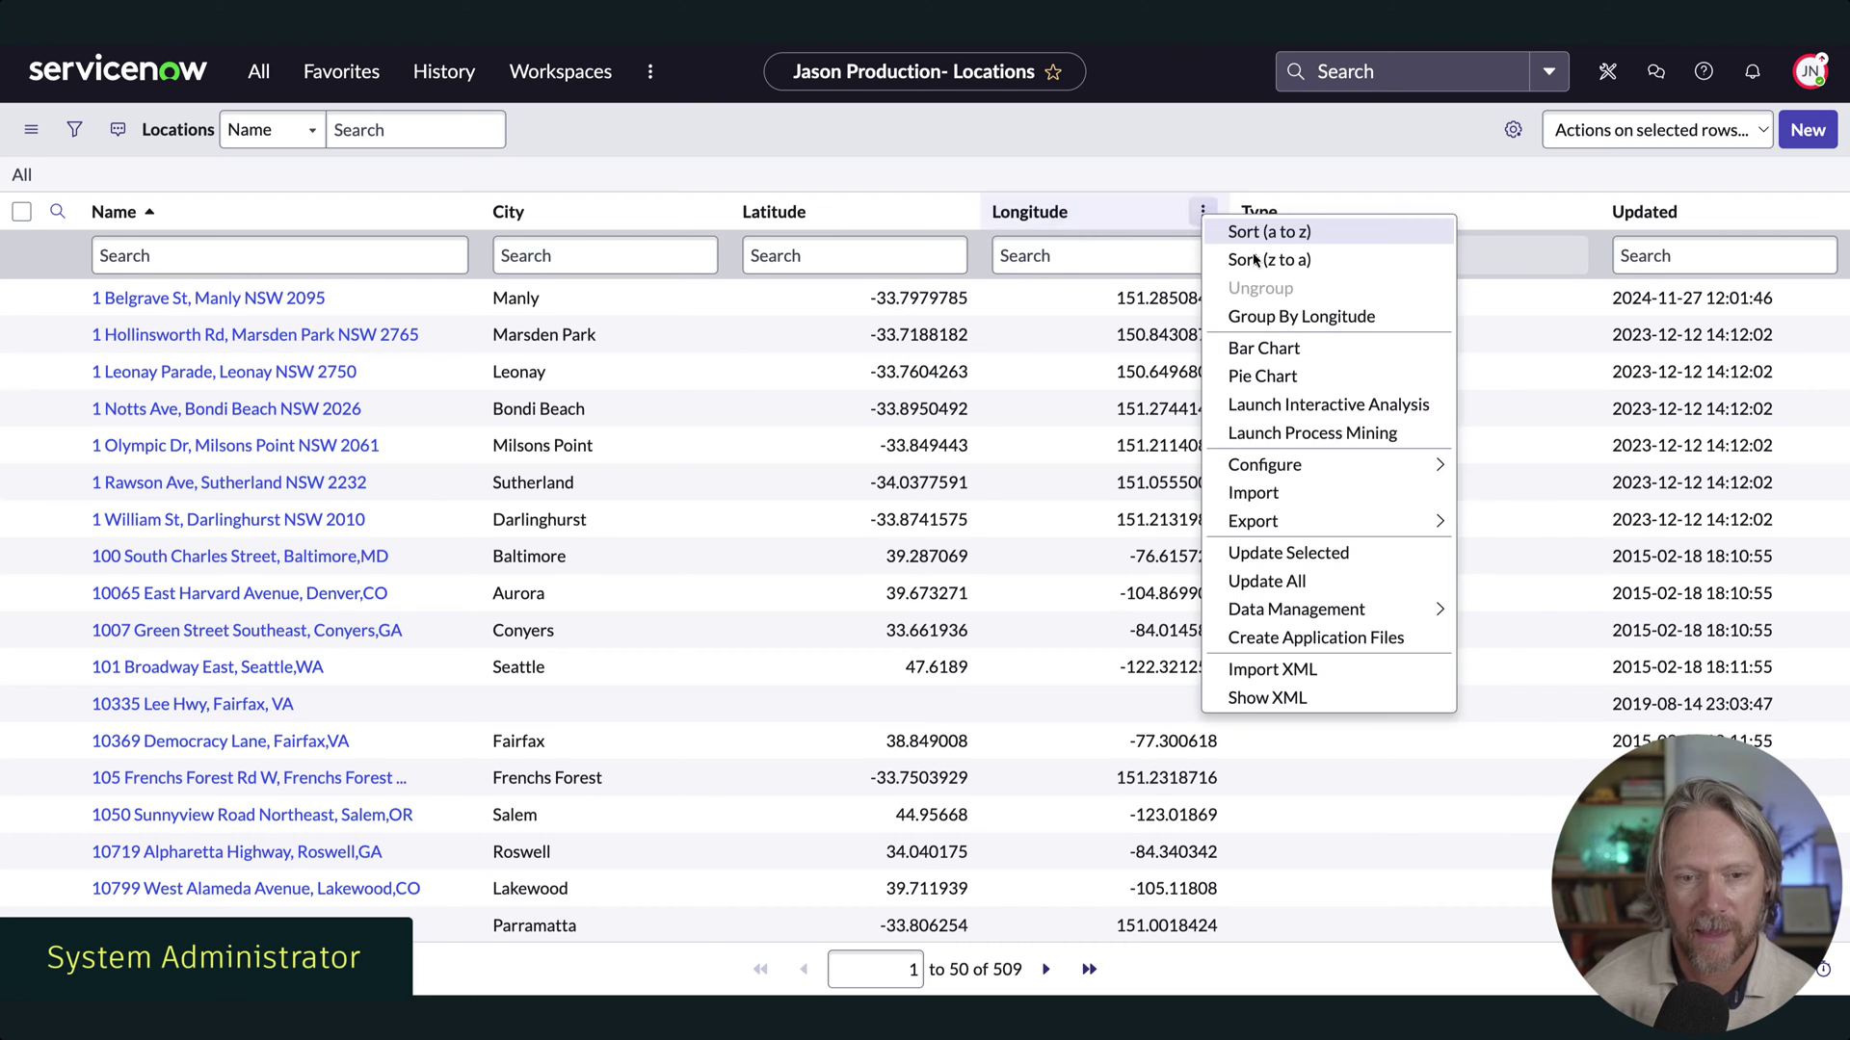
{"action": "mouse_move", "coordinate": [1275, 467]}
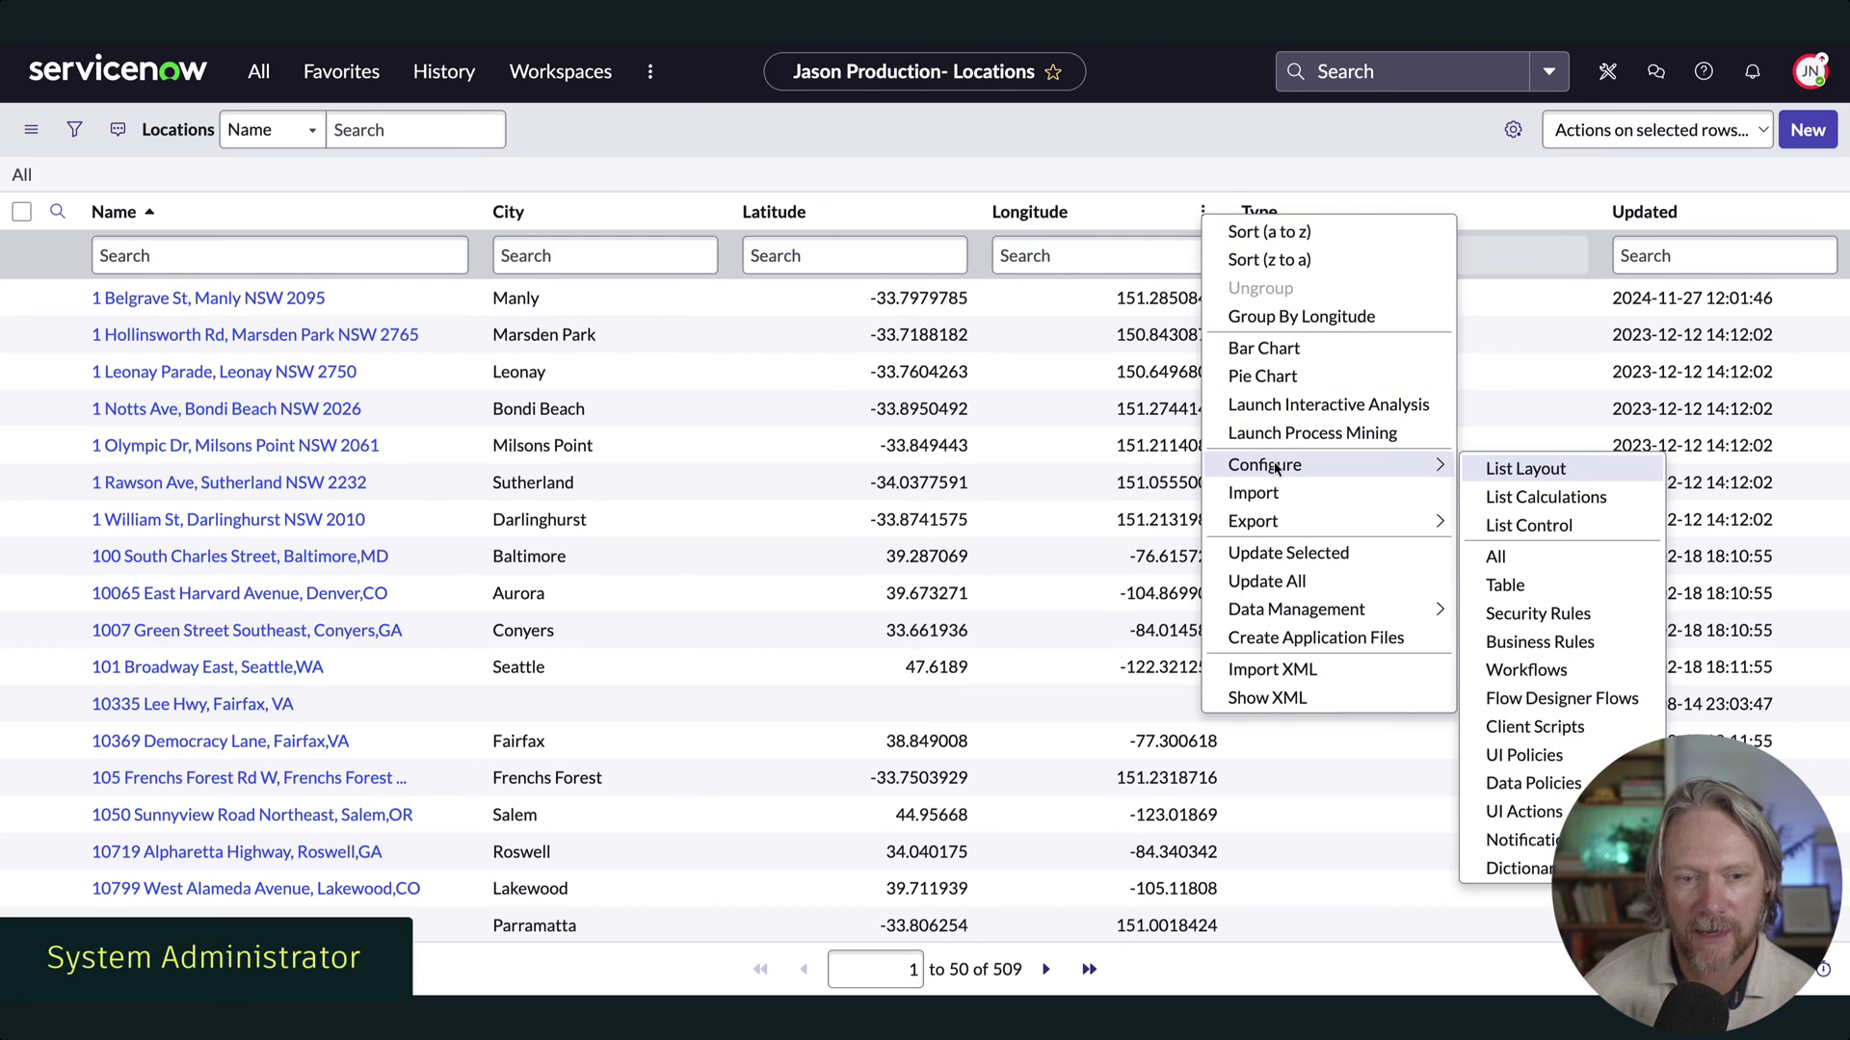
{"action": "left_click", "coordinate": [1504, 585]}
{"action": "scroll", "coordinate": [767, 402], "scroll_direction": "down", "scroll_amount": 15}
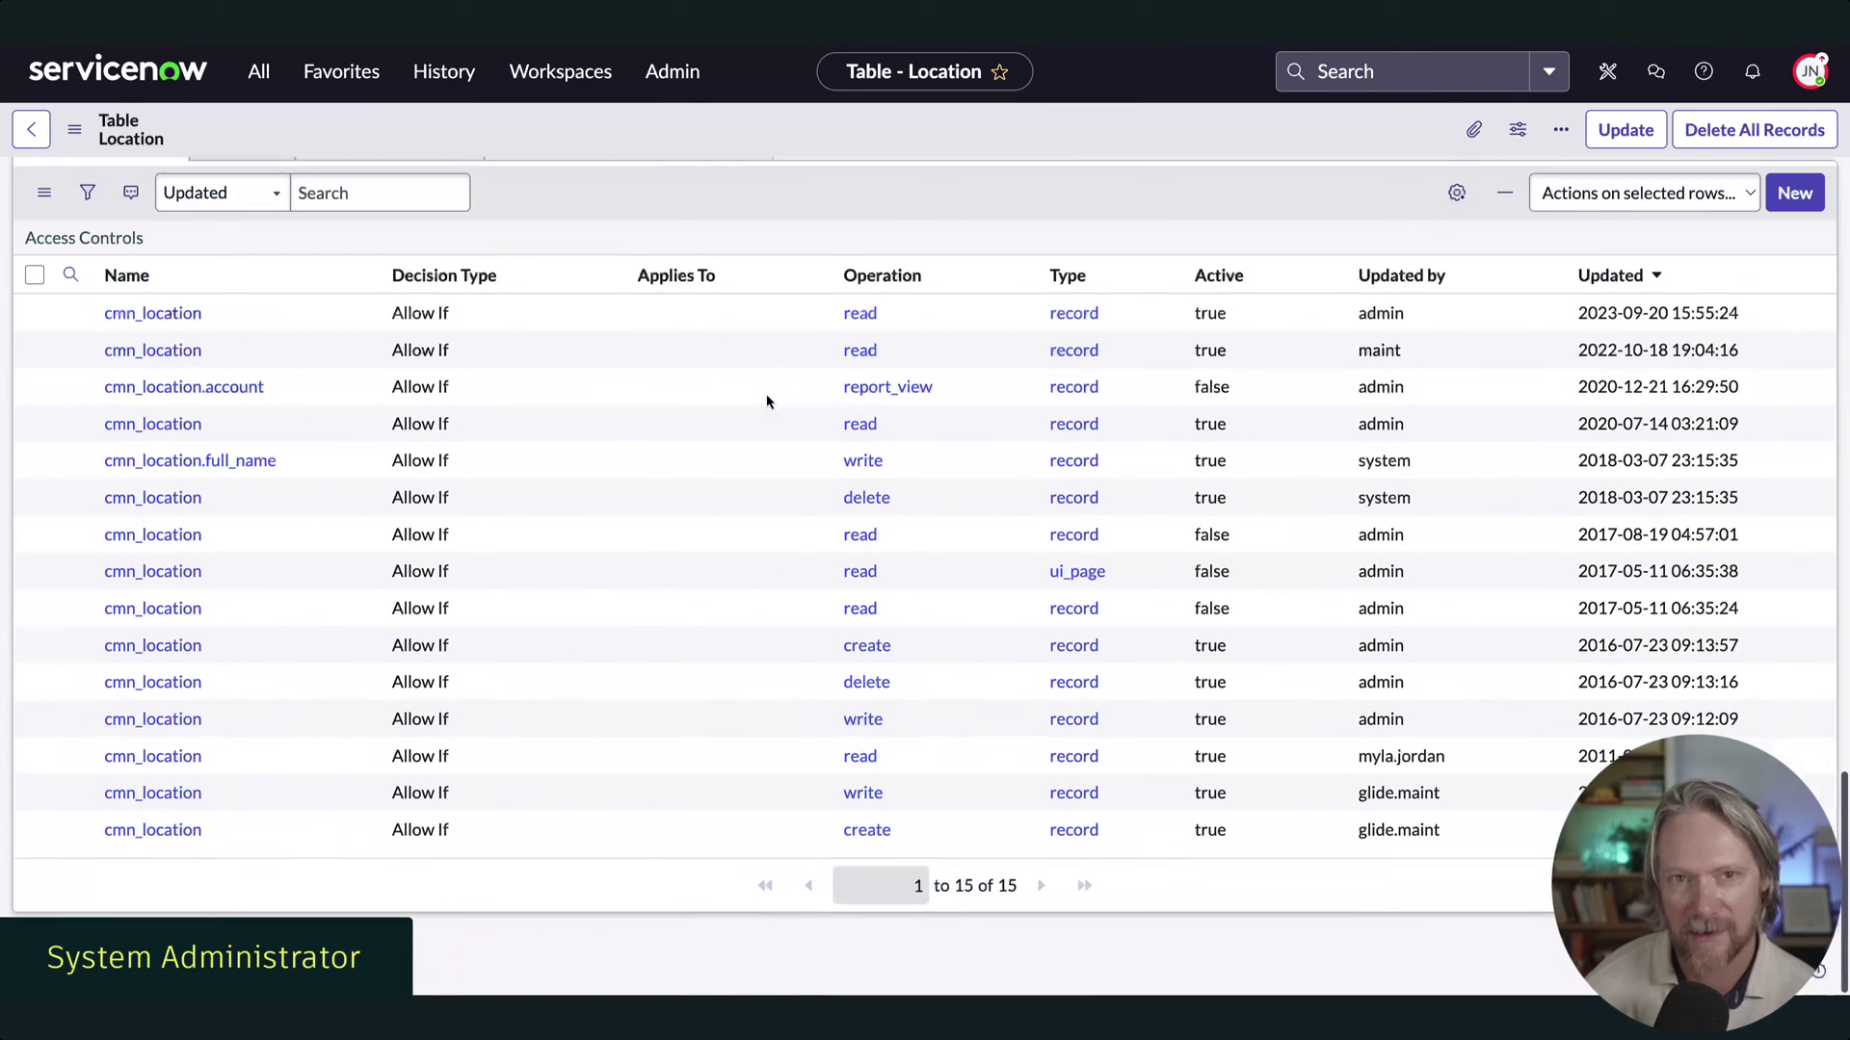
Filter the Location table's access controls to Name cmn_location and Operation read
{"action": "right_click", "coordinate": [266, 322]}
{"action": "left_click", "coordinate": [300, 336]}
{"action": "right_click", "coordinate": [840, 383]}
{"action": "left_click", "coordinate": [875, 397]}
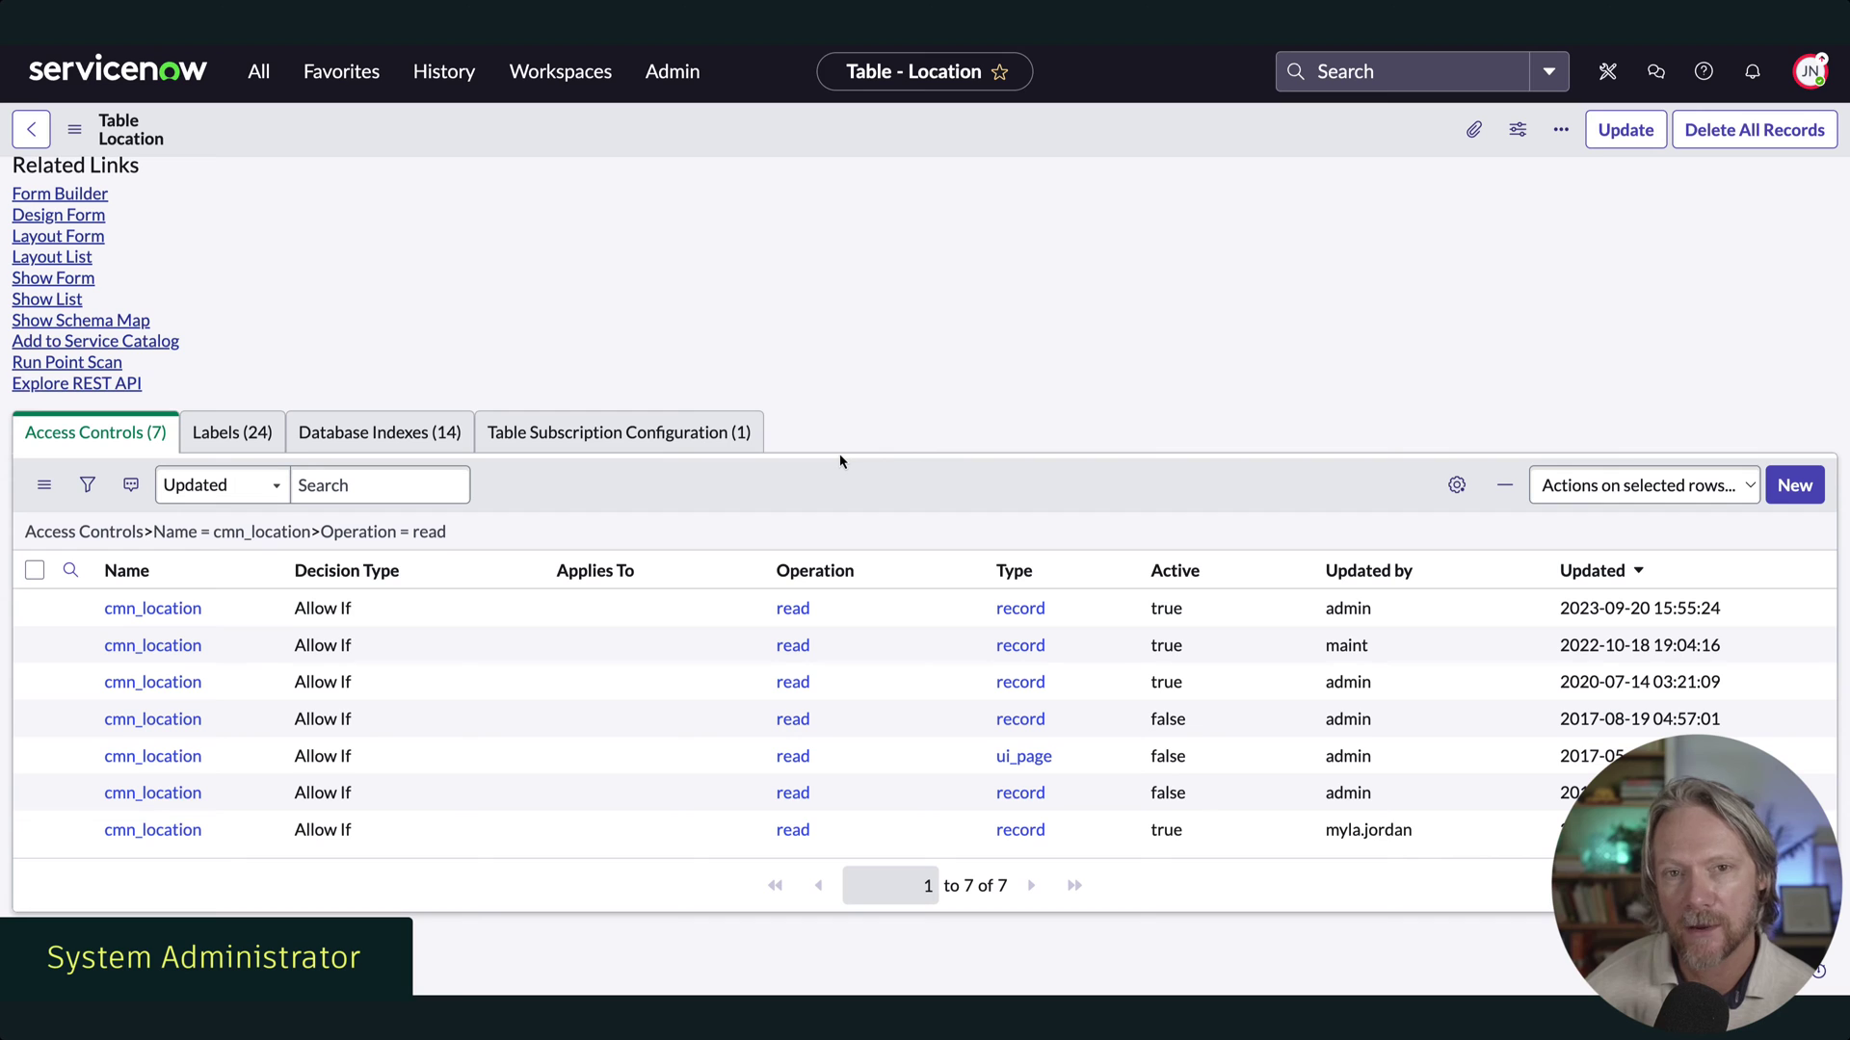
Open the most recently updated cmn_location read access control and review its settings and required roles
{"action": "left_click", "coordinate": [157, 613]}
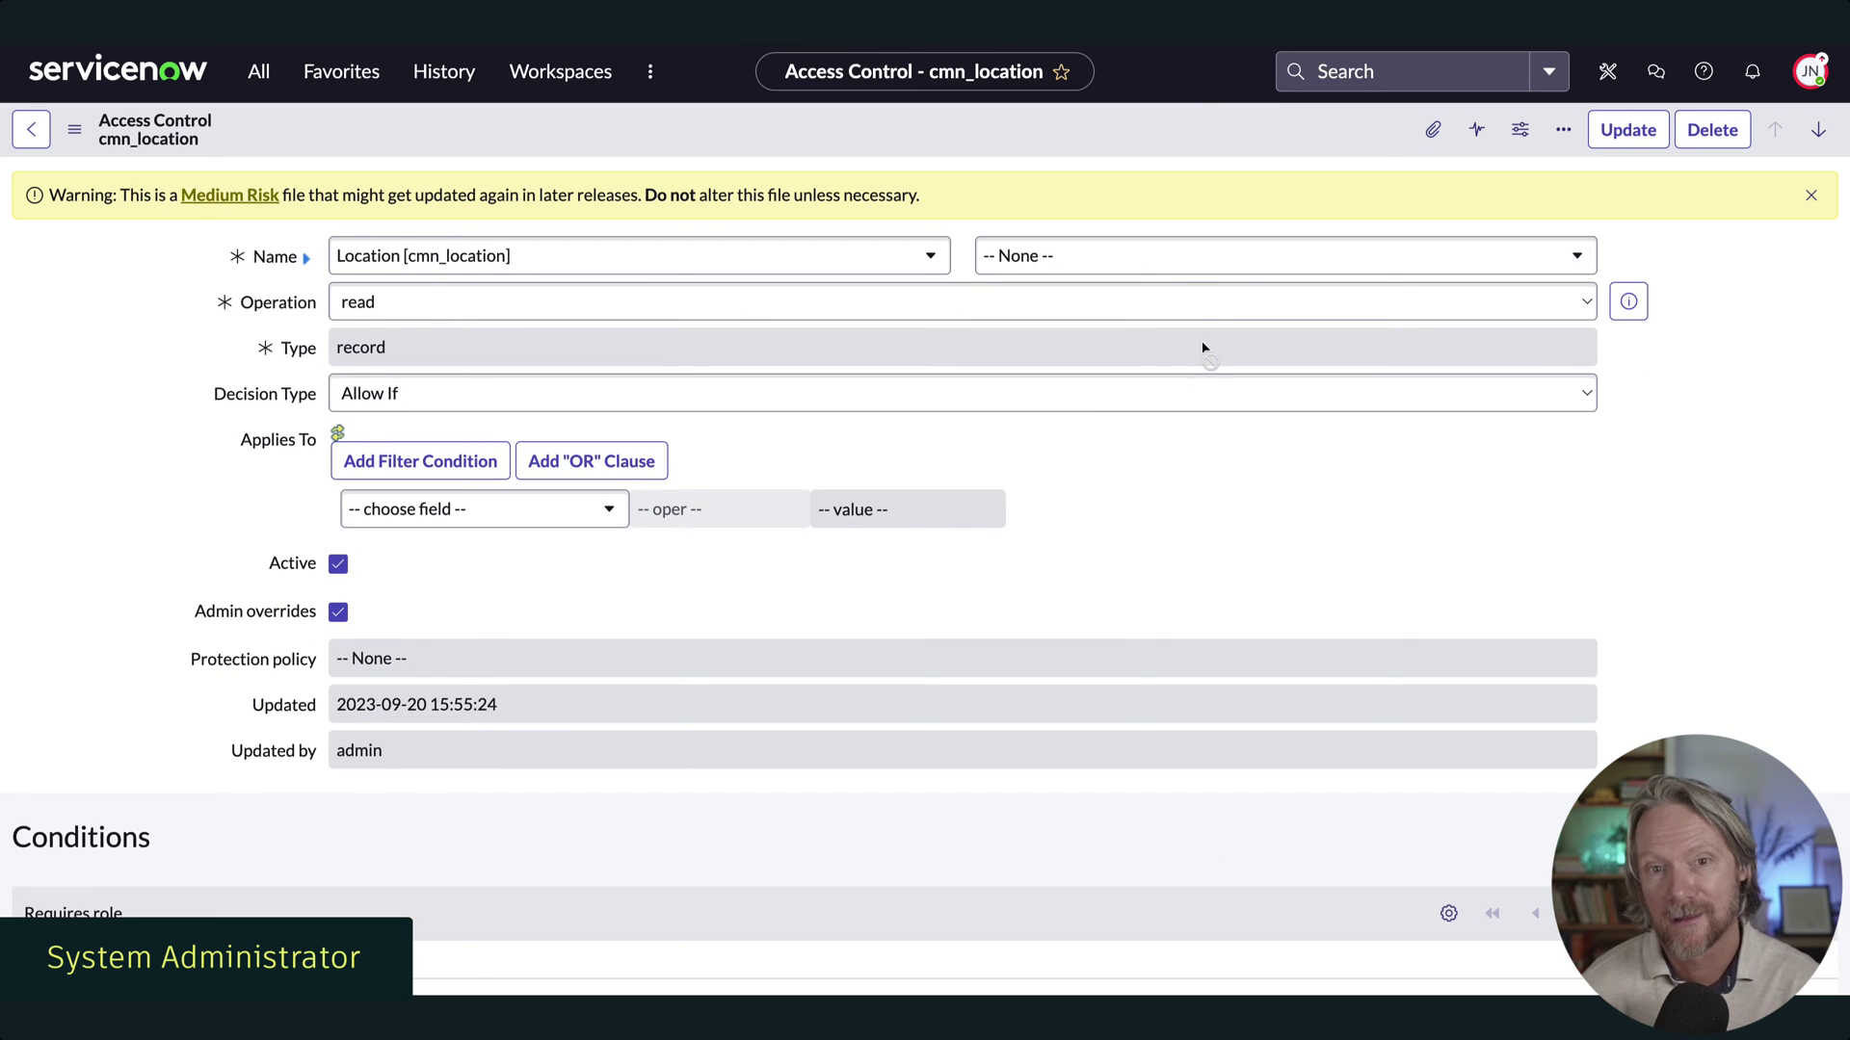
{"action": "scroll", "coordinate": [1203, 349], "scroll_direction": "down", "scroll_amount": 5}
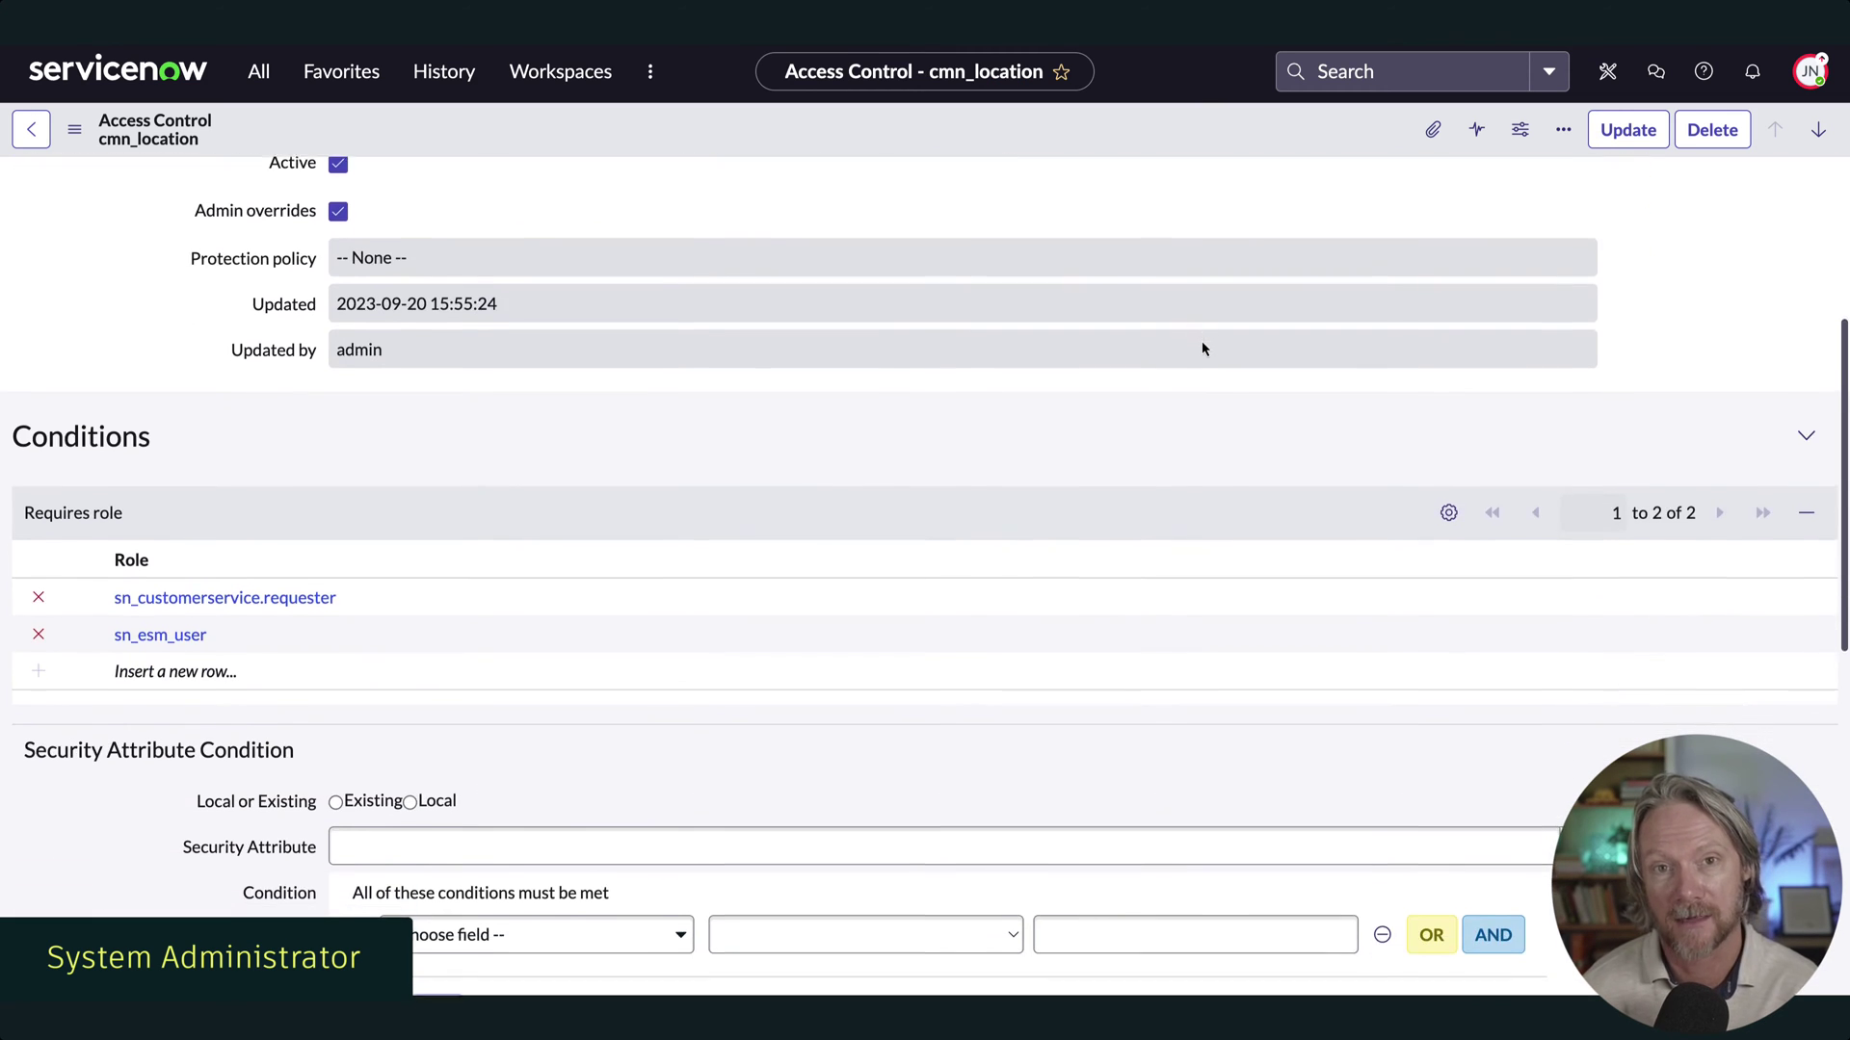
{"action": "scroll", "coordinate": [1202, 349], "scroll_direction": "down", "scroll_amount": 2}
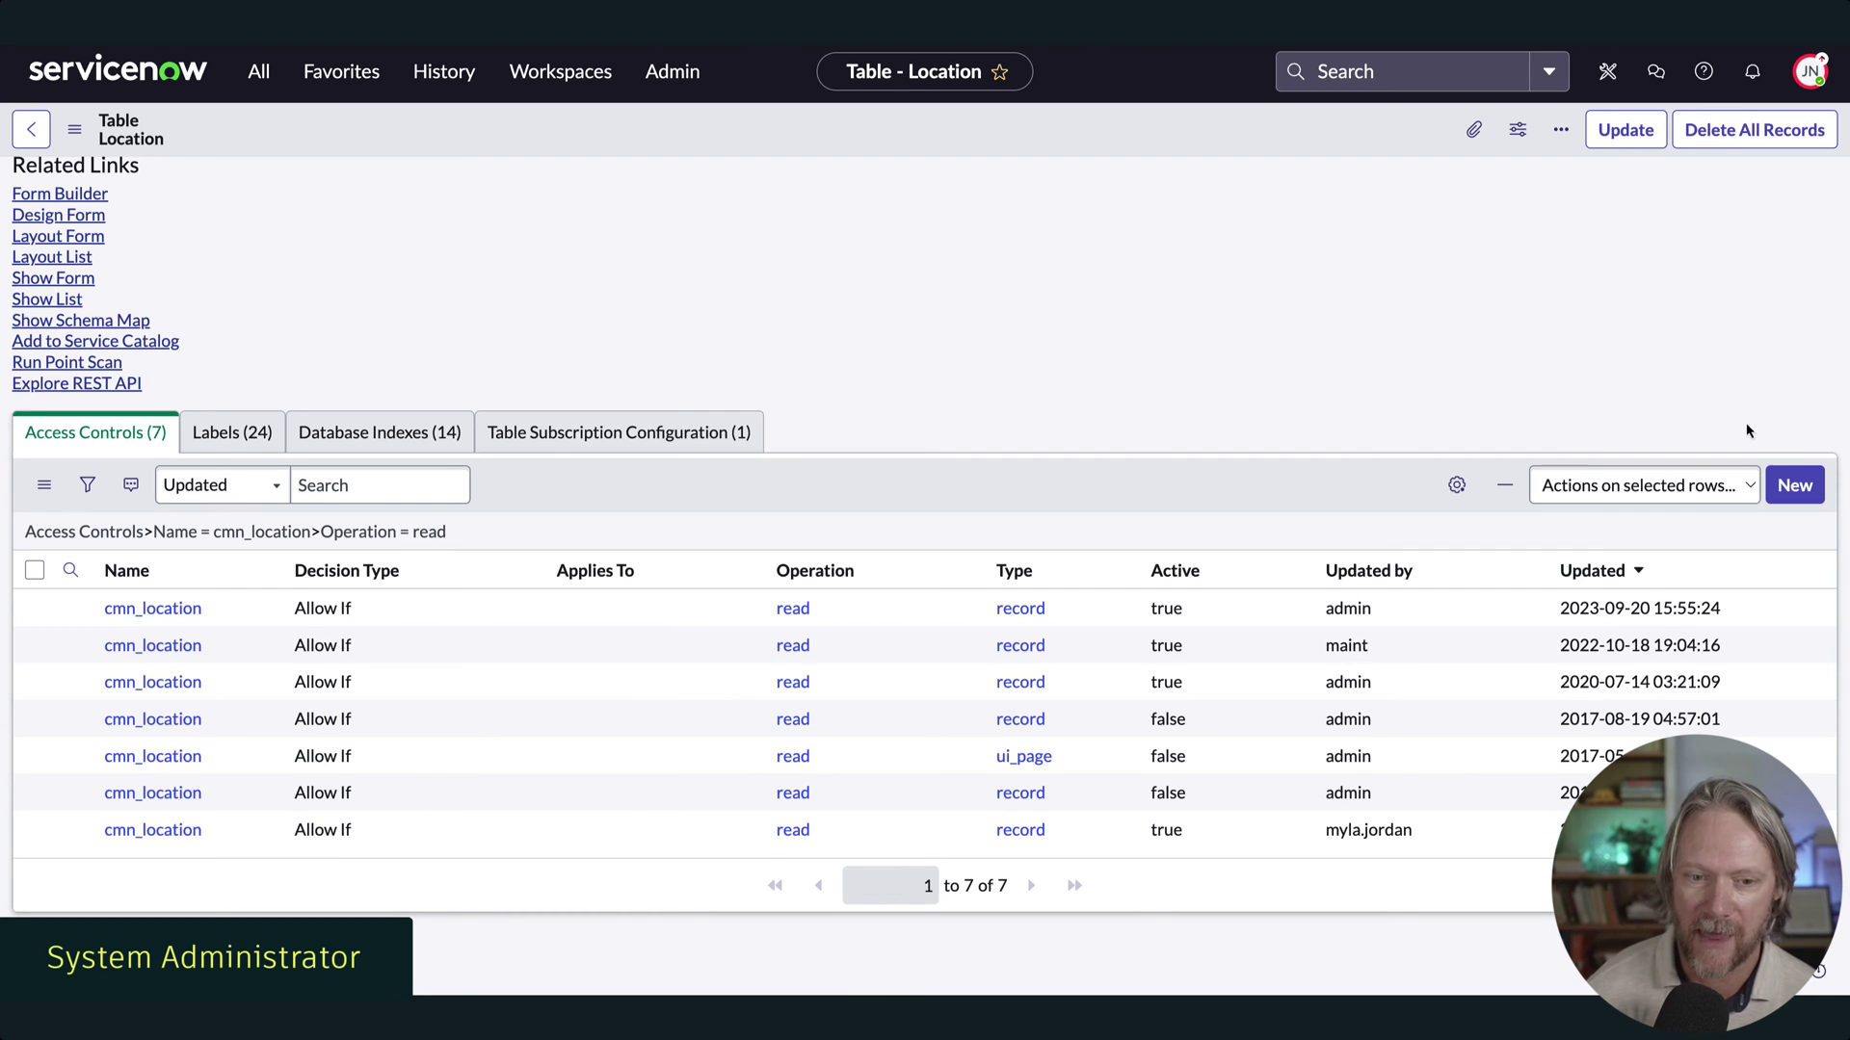
Create a new access control for the Location table with the decision type Deny Unless
{"action": "left_click", "coordinate": [1794, 487]}
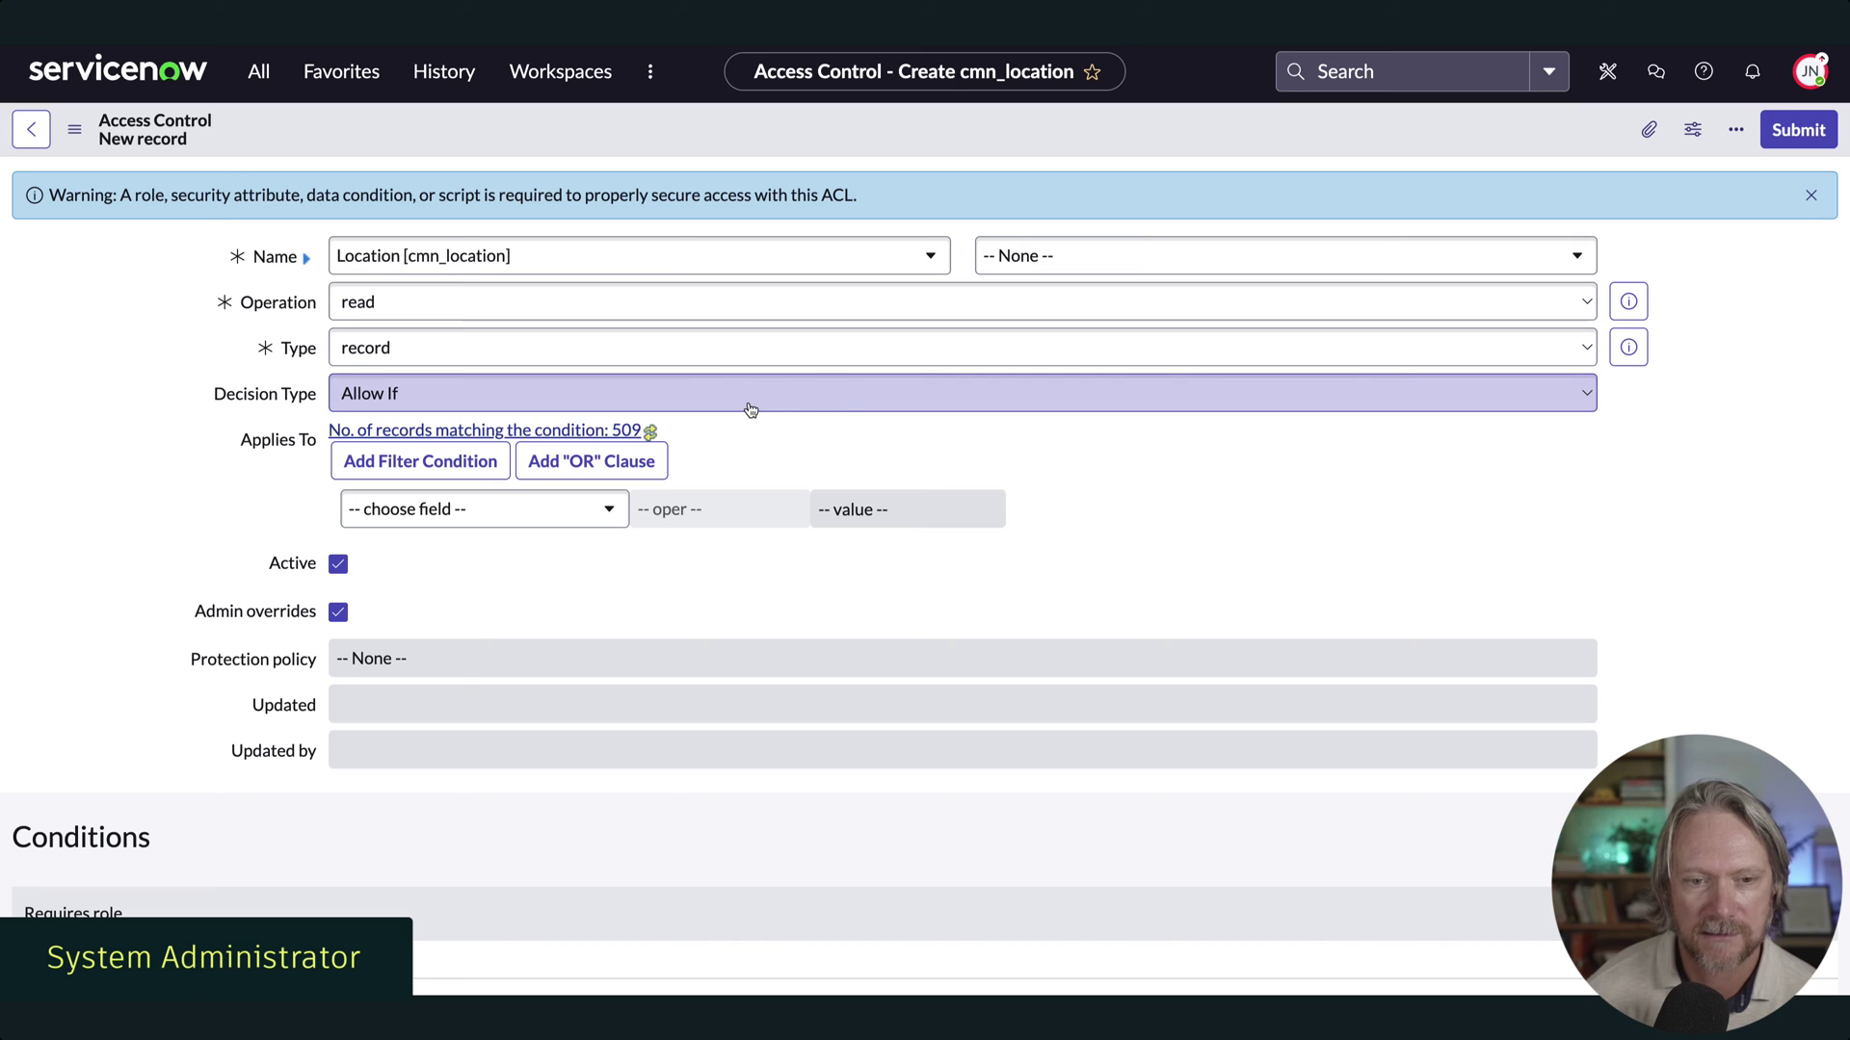
{"action": "left_click", "coordinate": [751, 409]}
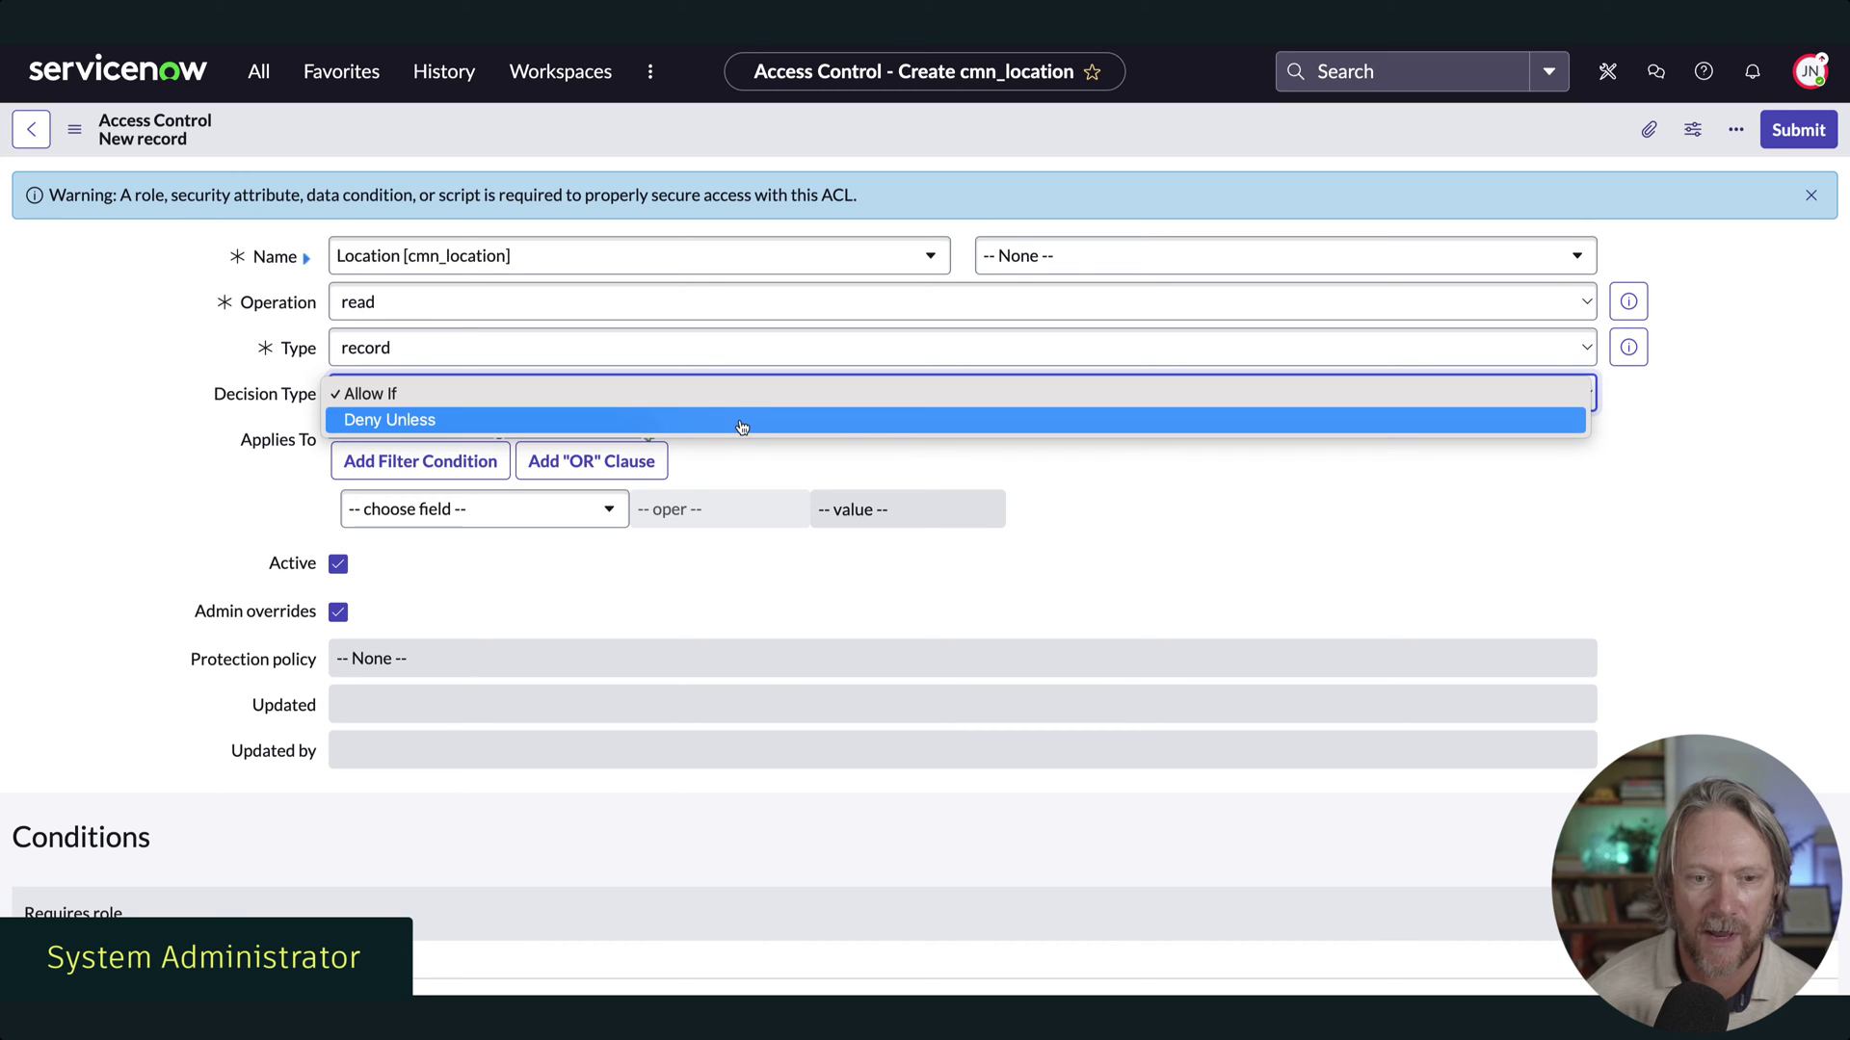
{"action": "left_click", "coordinate": [739, 424]}
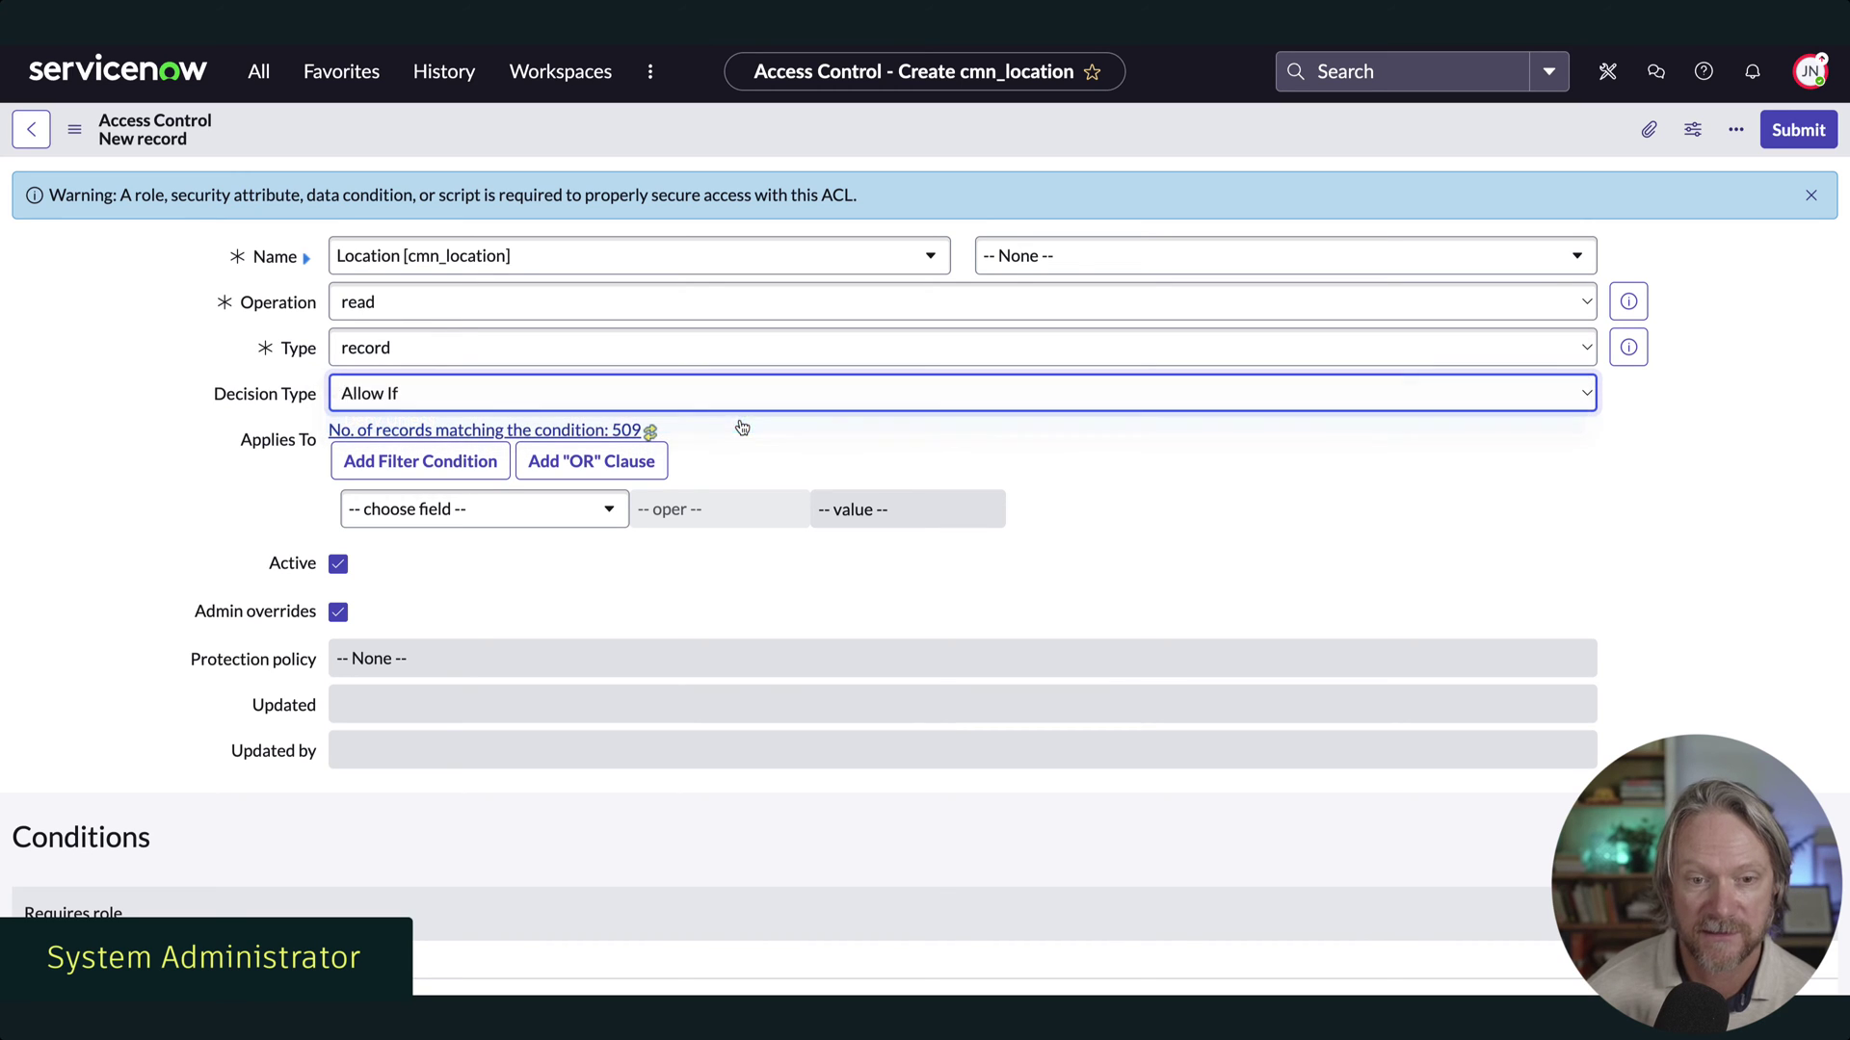
Set the Applies To condition of the new access control to Type contains Data Center
{"action": "left_click", "coordinate": [587, 511]}
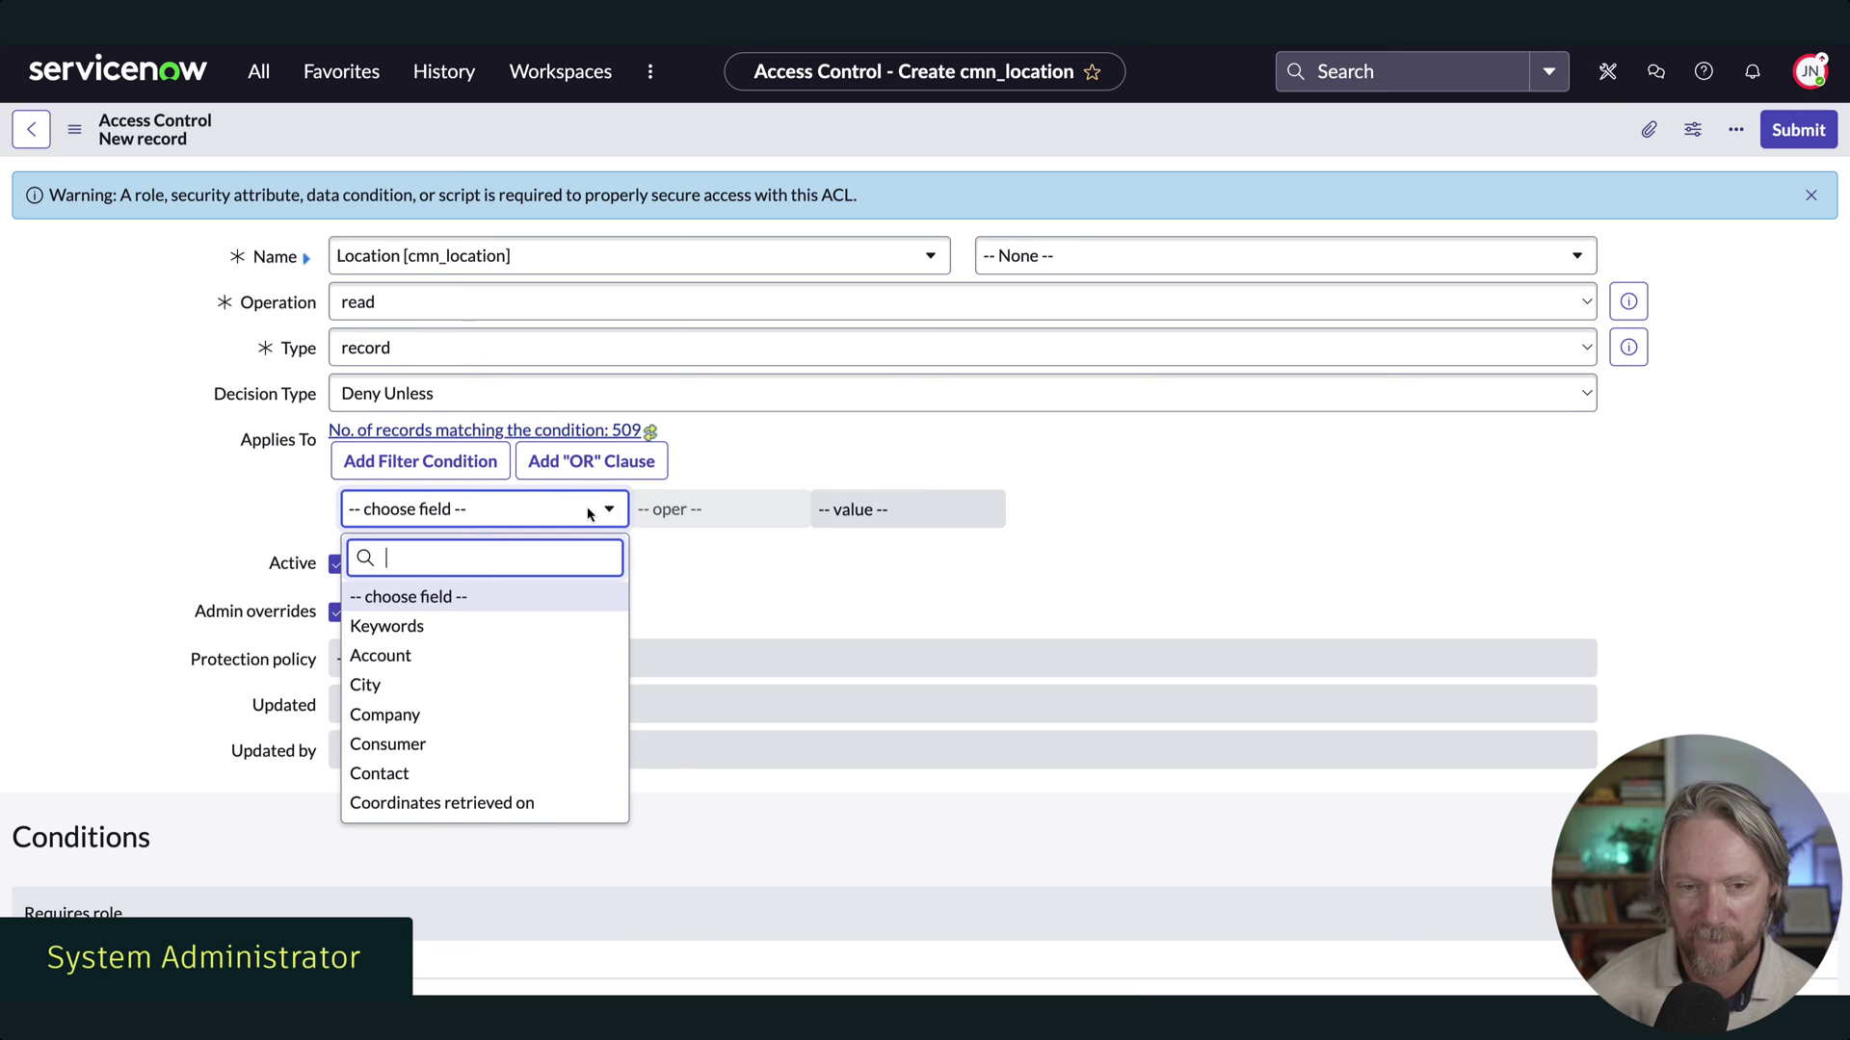
{"action": "type", "text": "typ"}
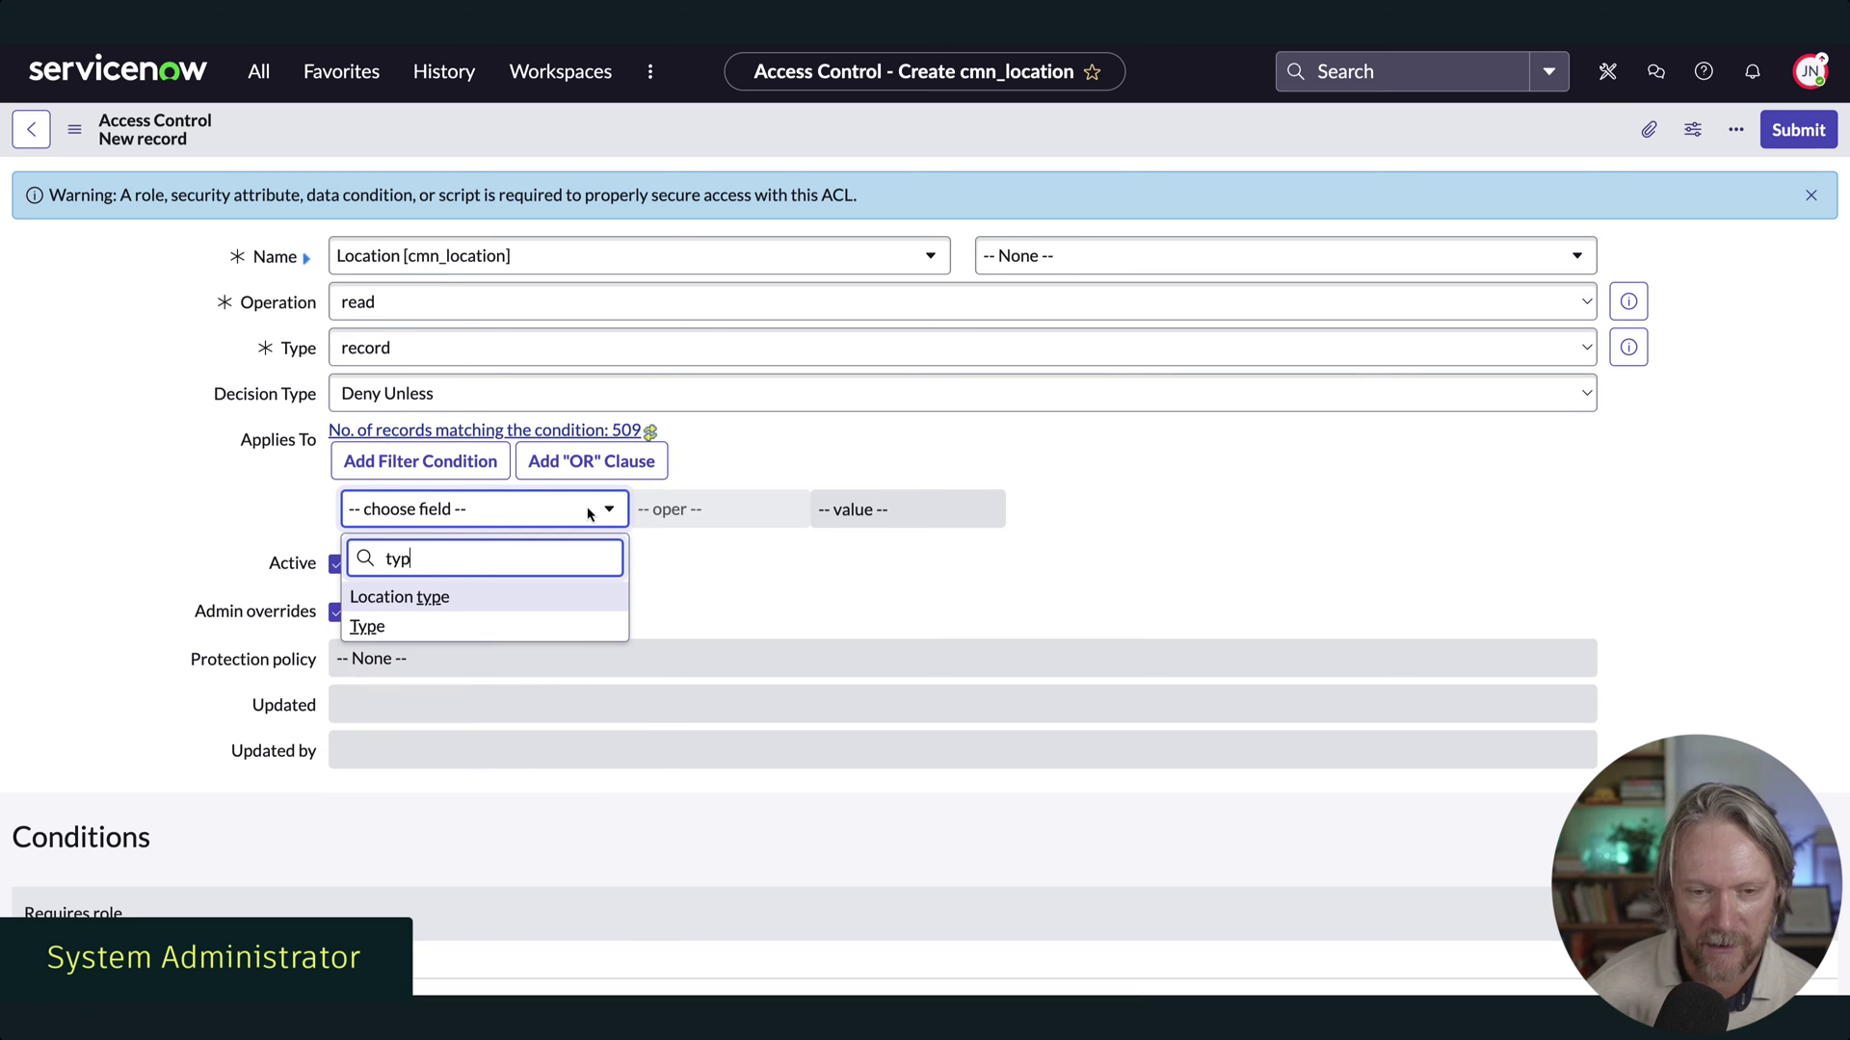
{"action": "left_click", "coordinate": [576, 628]}
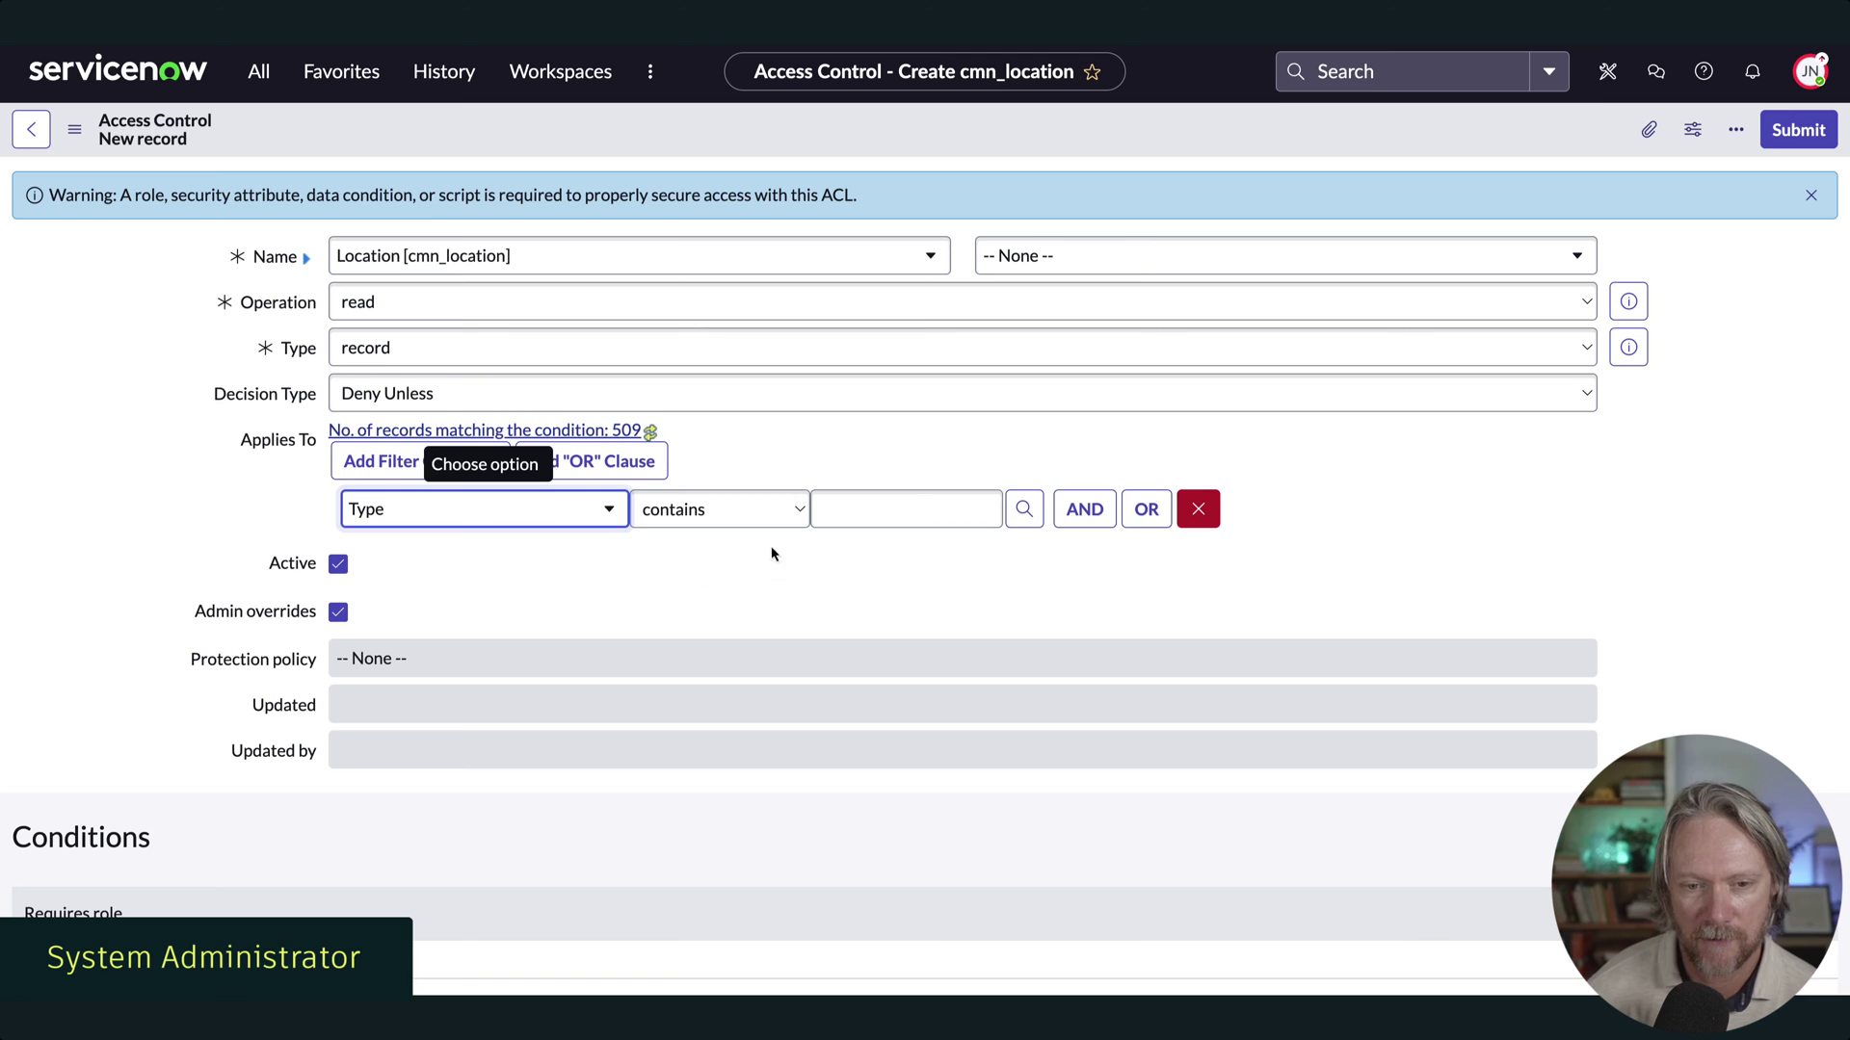
{"action": "left_click", "coordinate": [848, 506]}
{"action": "type", "text": "Data Center"}
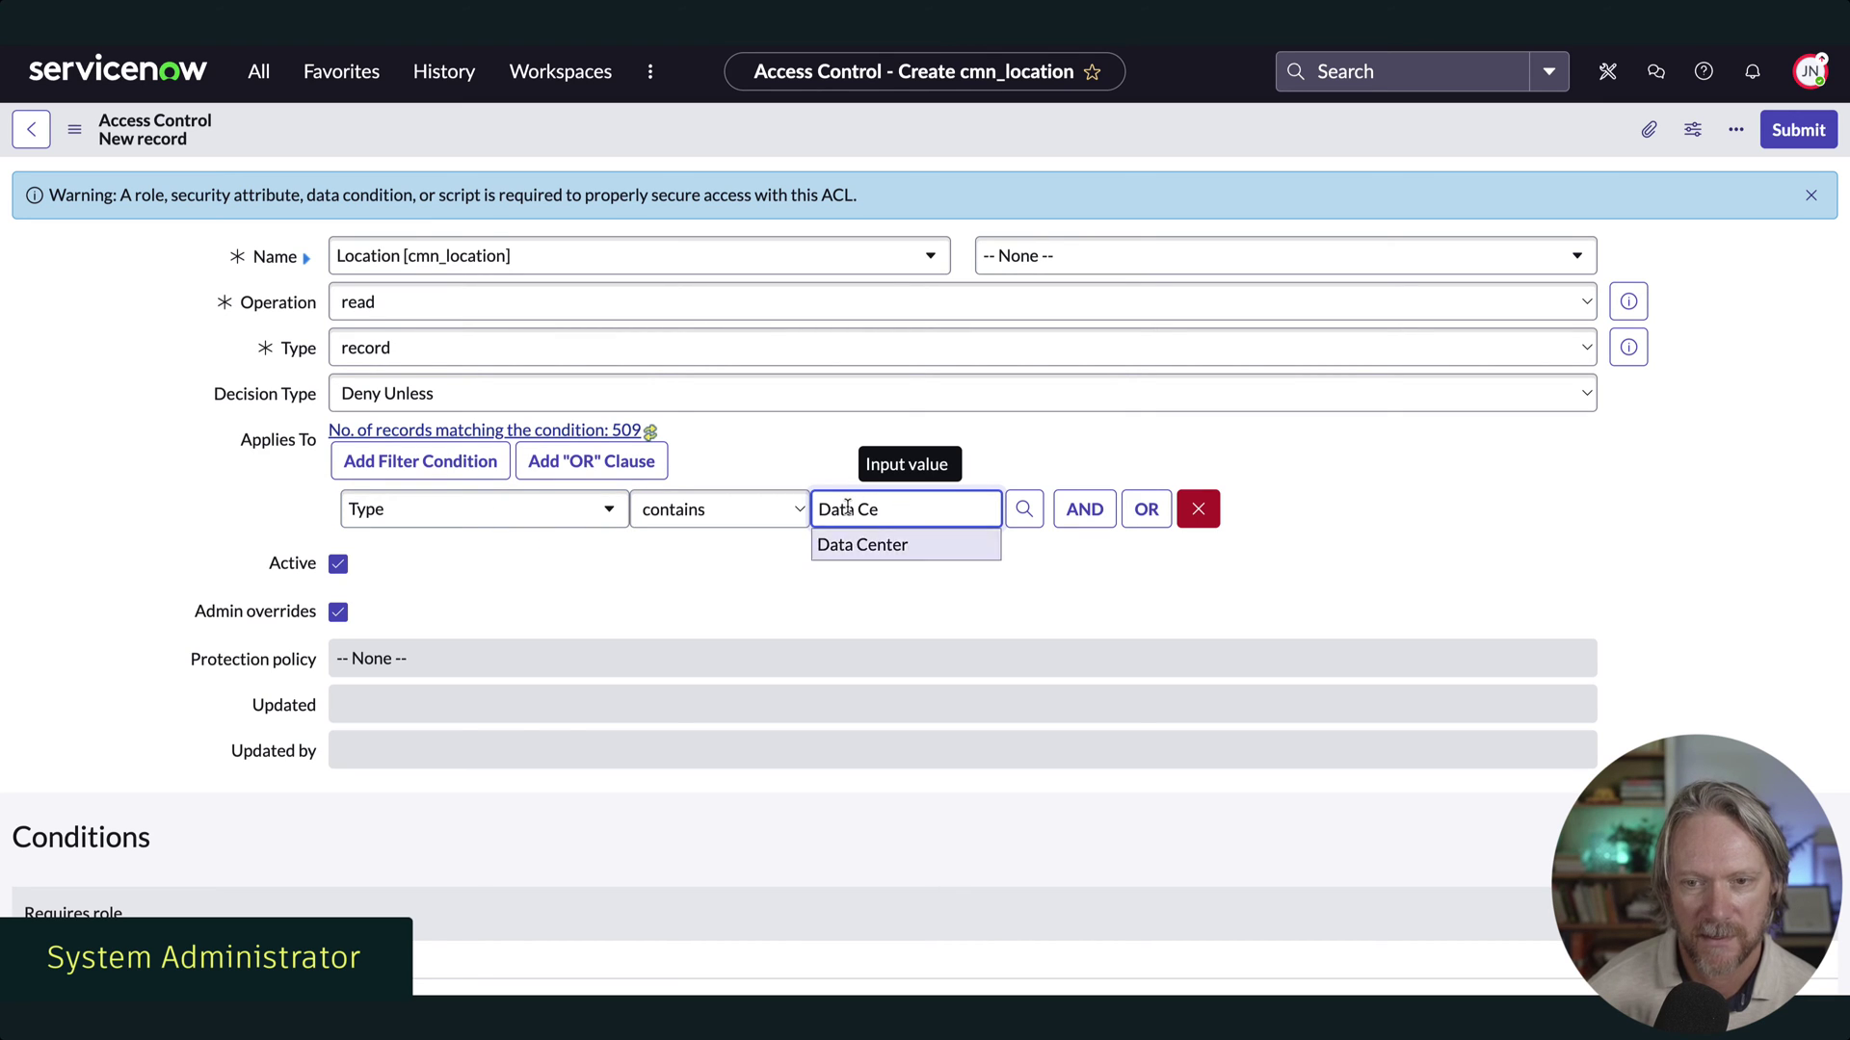
Start saving the Location access control and supply admin as its required role
{"action": "right_click", "coordinate": [1139, 138]}
{"action": "left_click", "coordinate": [1165, 145]}
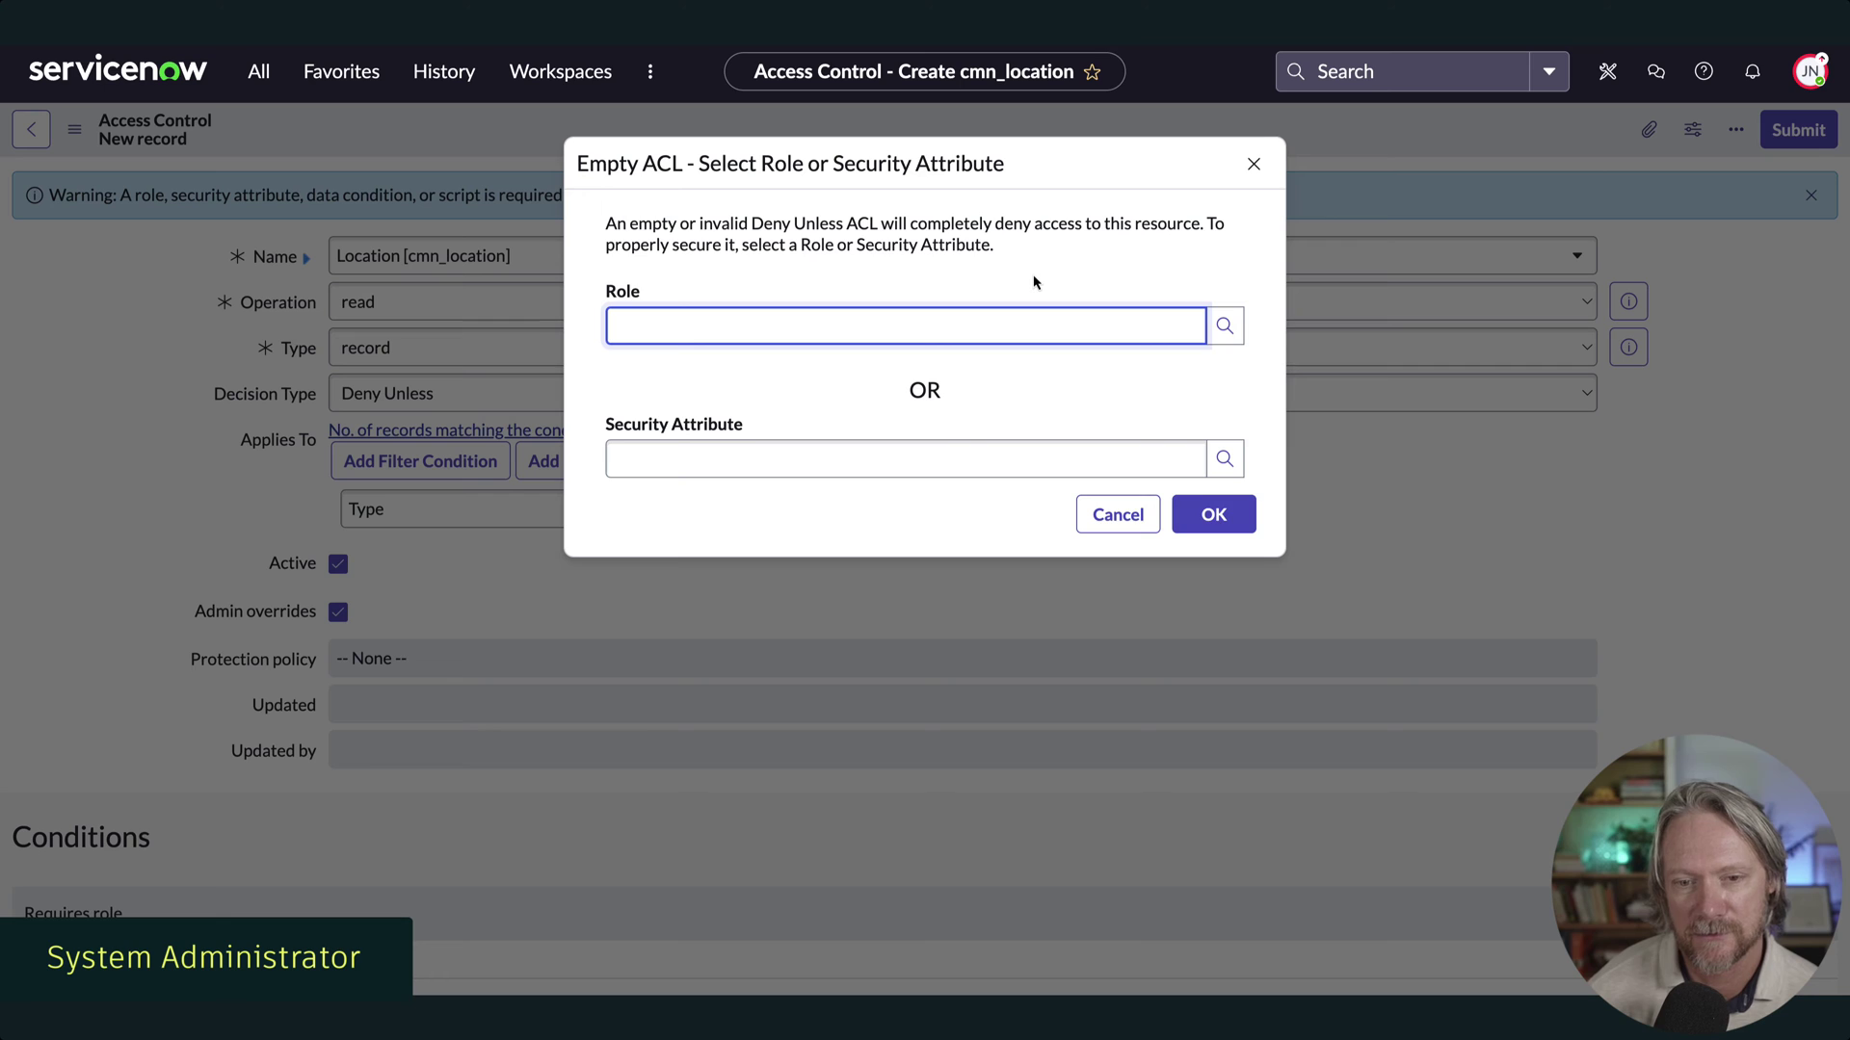
{"action": "type", "text": "admin"}
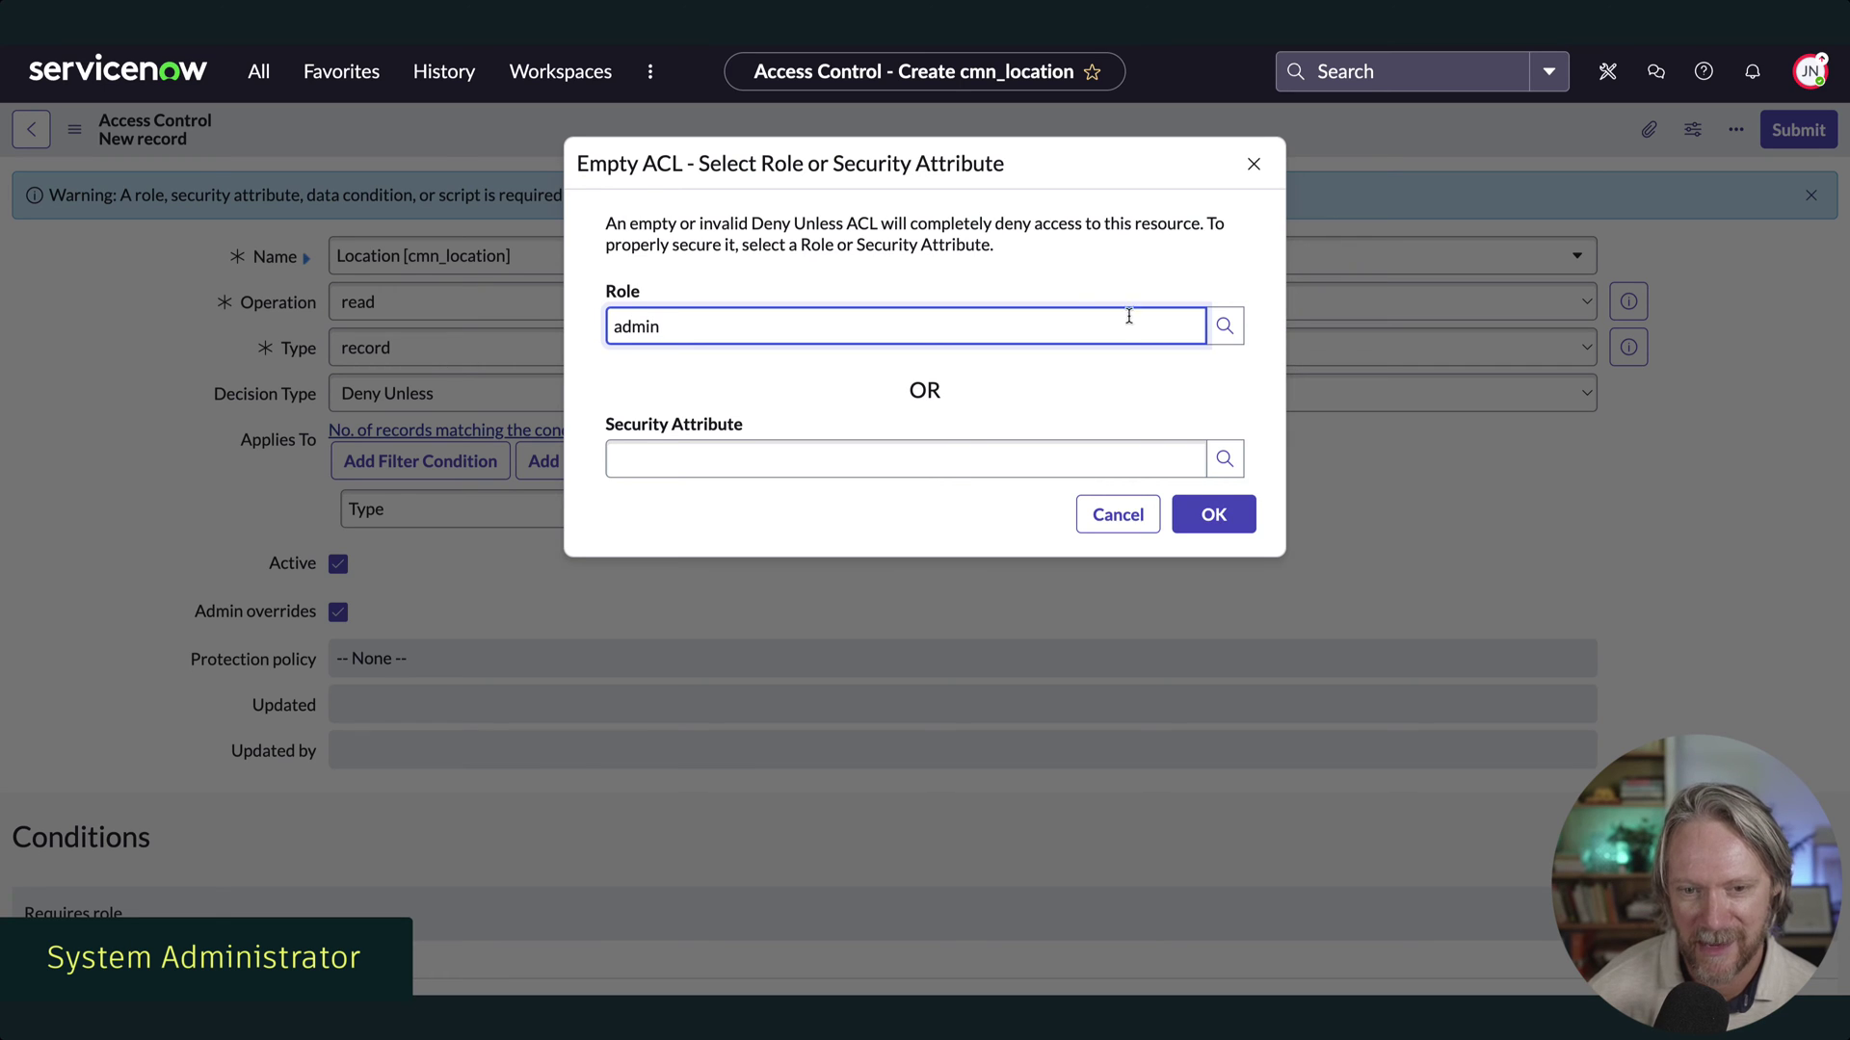
{"action": "left_click", "coordinate": [1209, 515]}
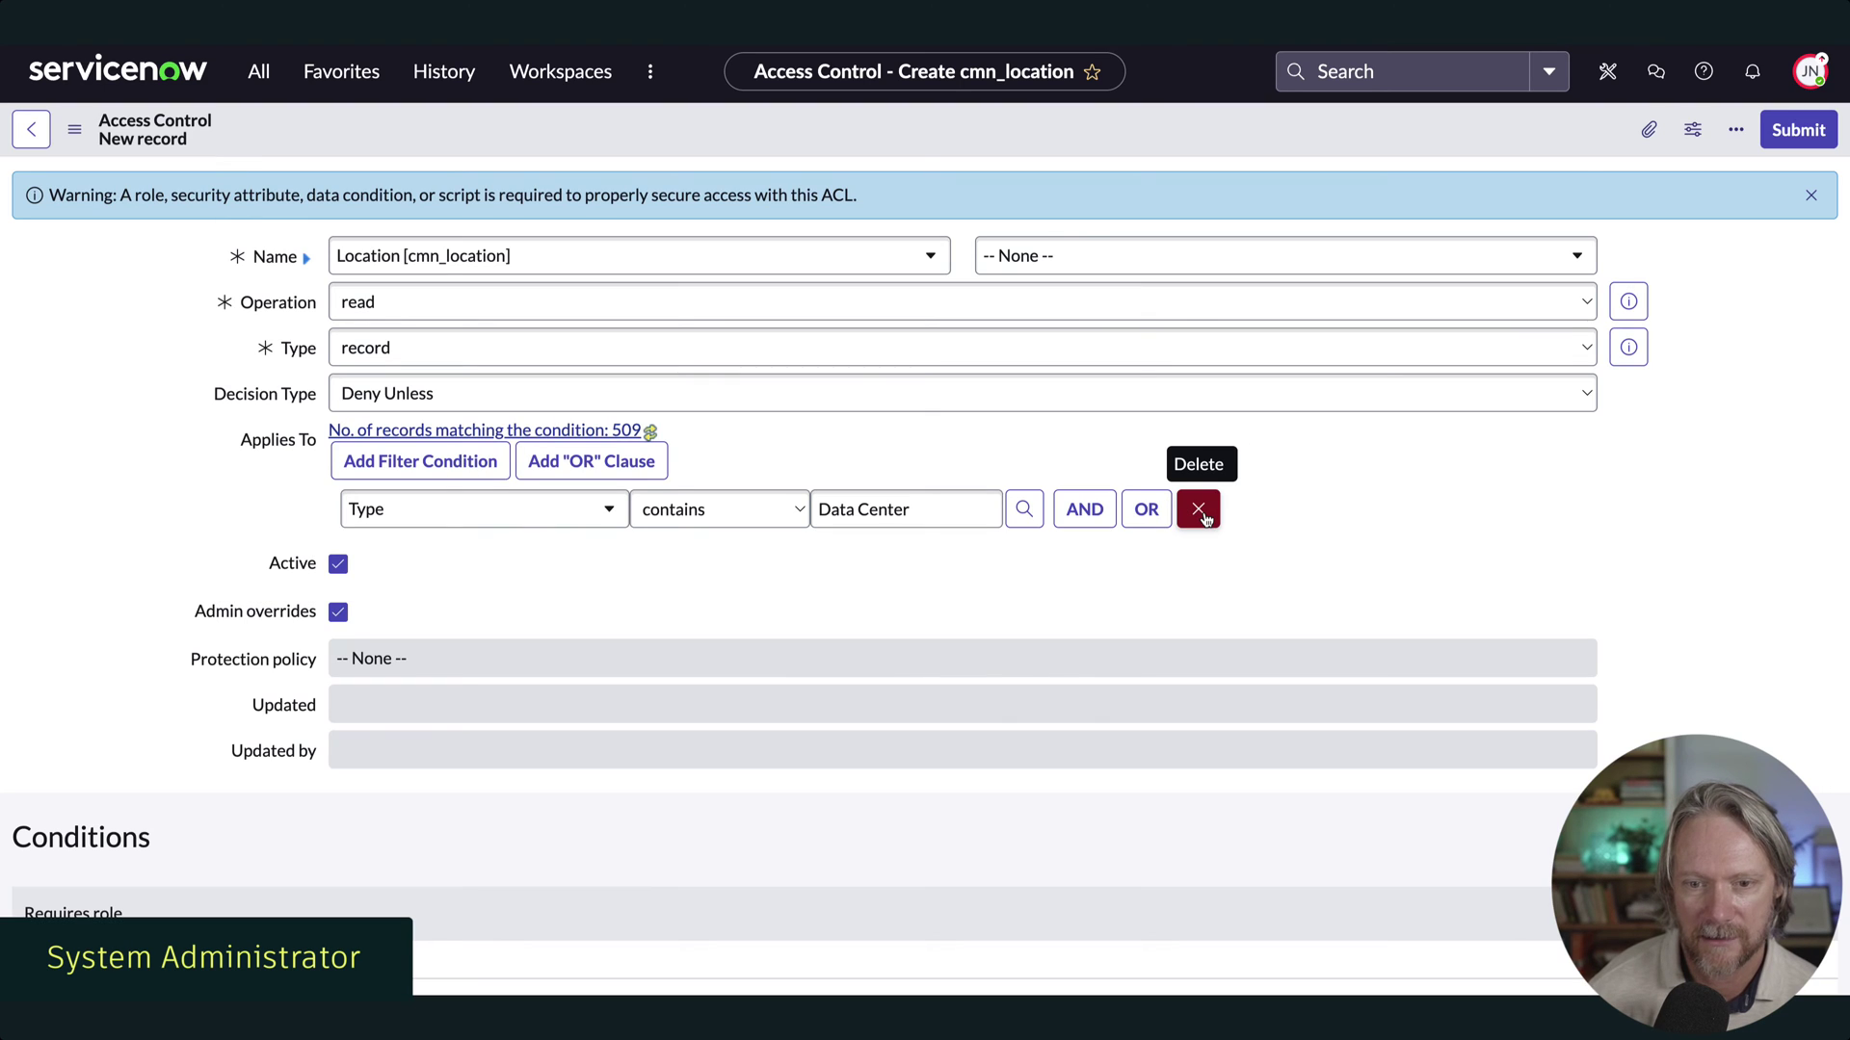
Save the Location access control and continue through the security rules verification
{"action": "right_click", "coordinate": [1371, 144]}
{"action": "left_click", "coordinate": [1394, 151]}
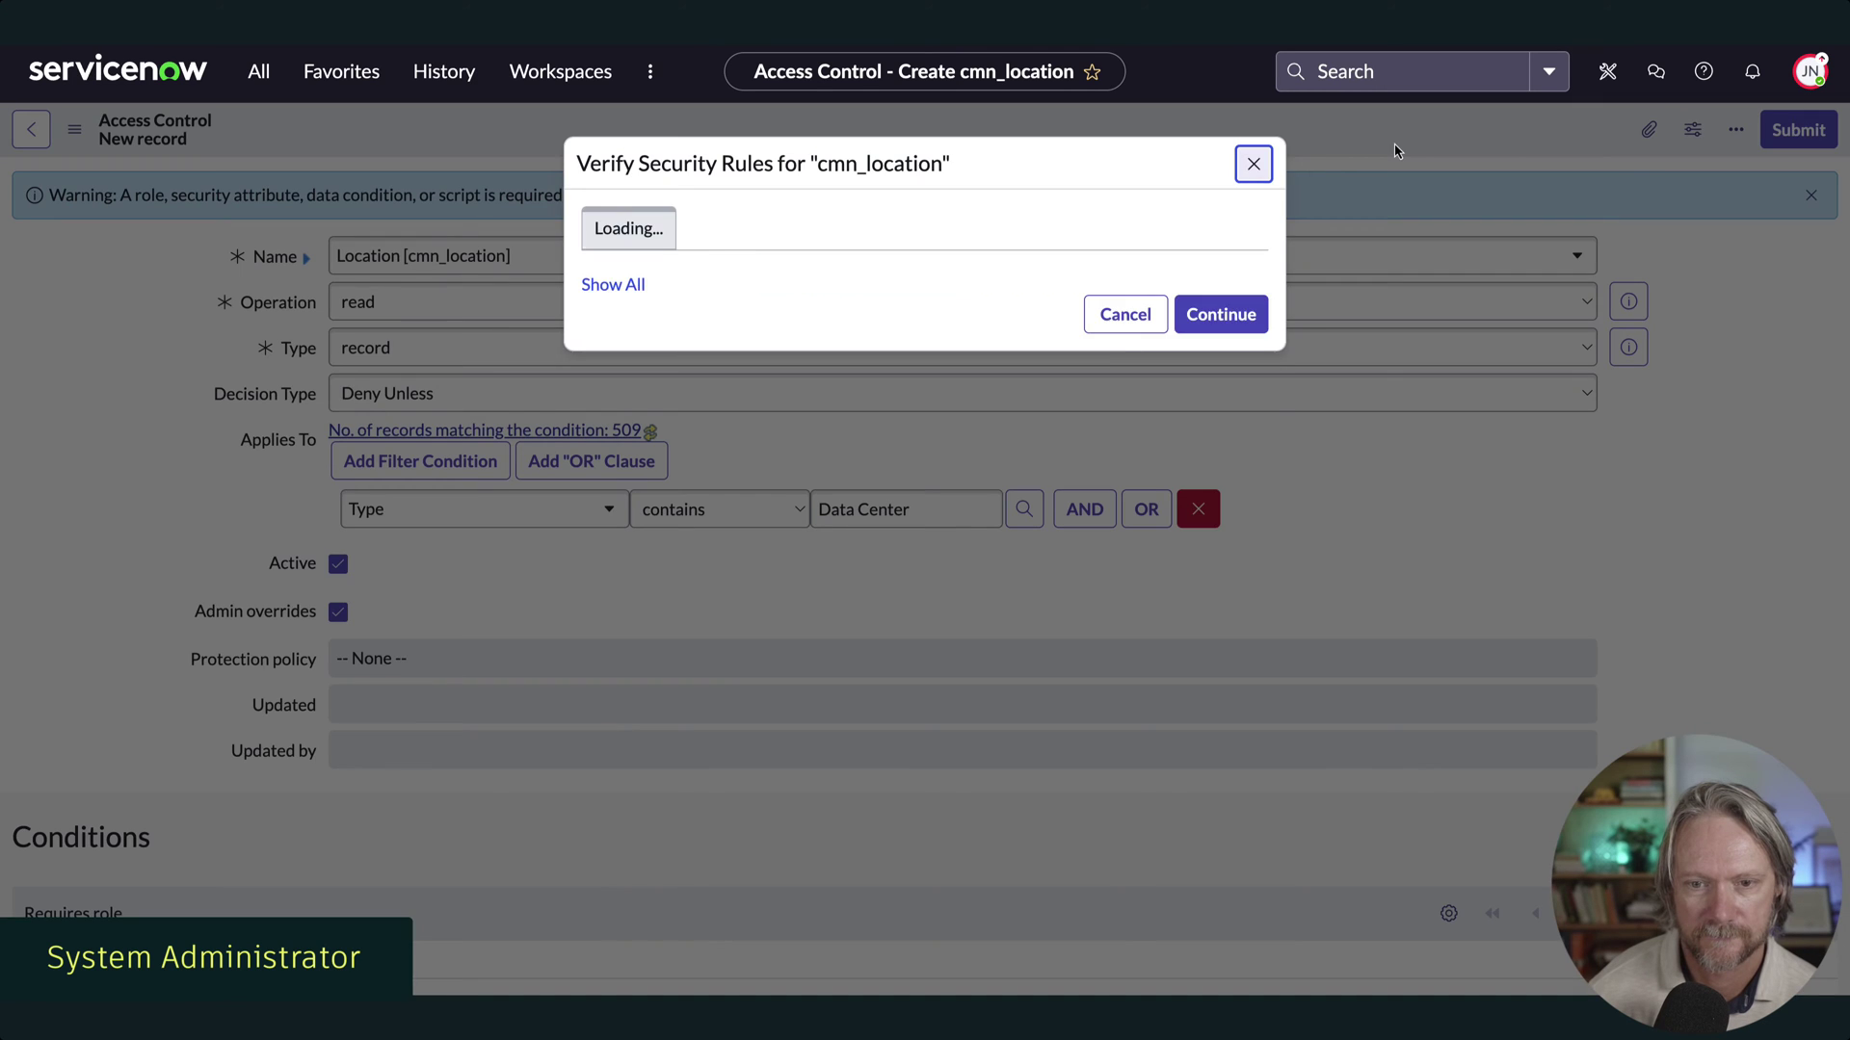
{"action": "left_click", "coordinate": [1220, 365]}
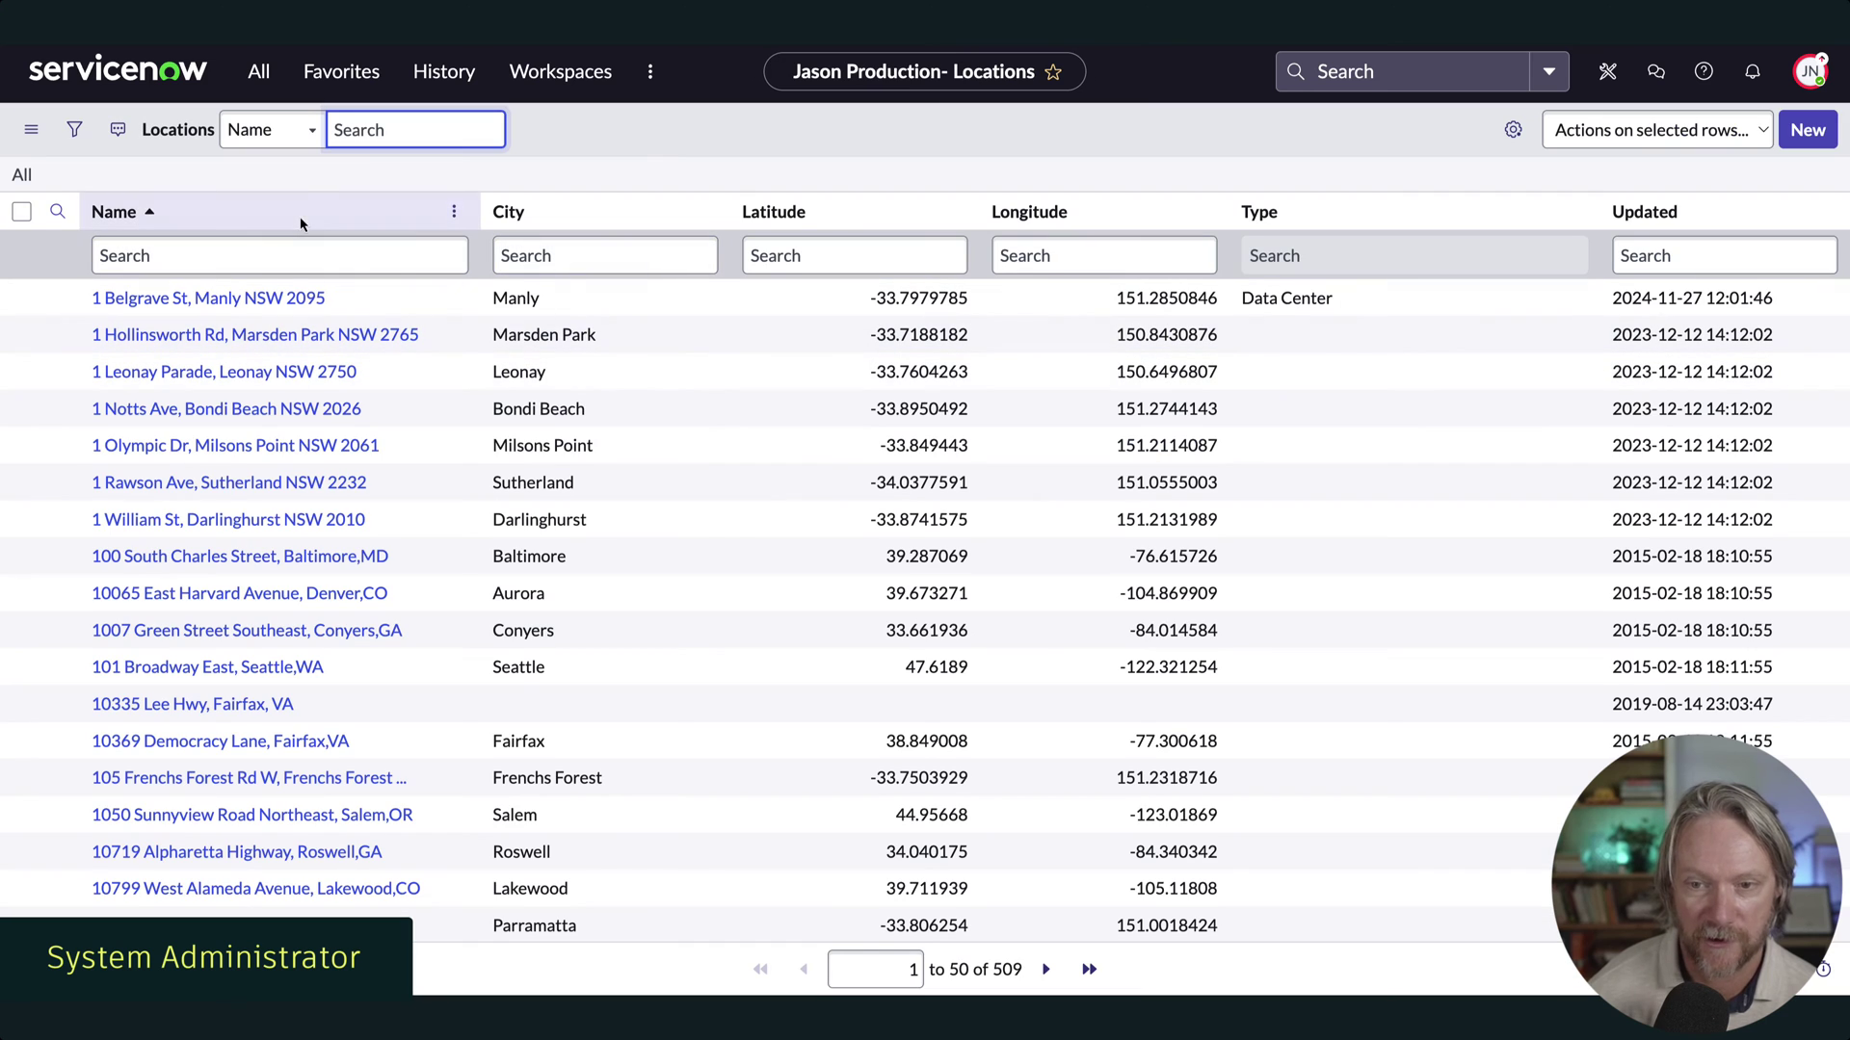
Reload the unfiltered Locations list as the administrator and in the test user's session to check record access
{"action": "left_click", "coordinate": [22, 177]}
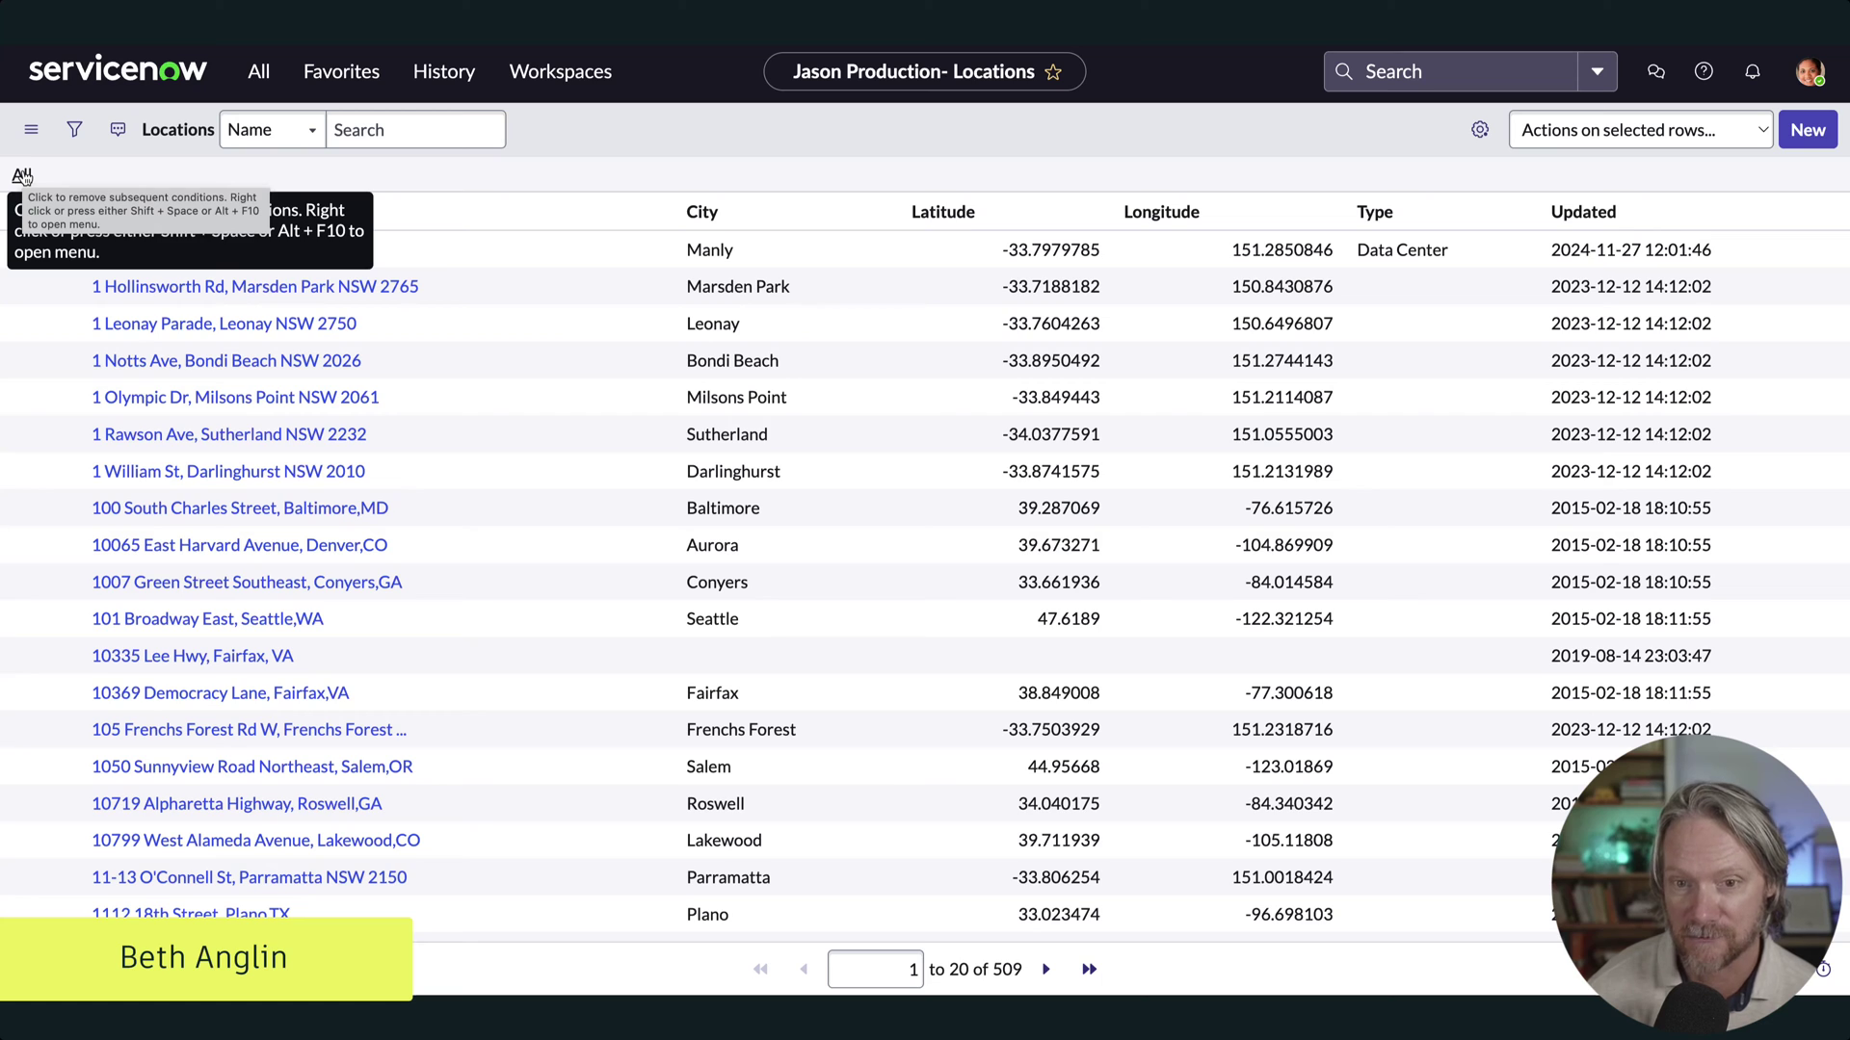
{"action": "left_click", "coordinate": [23, 176]}
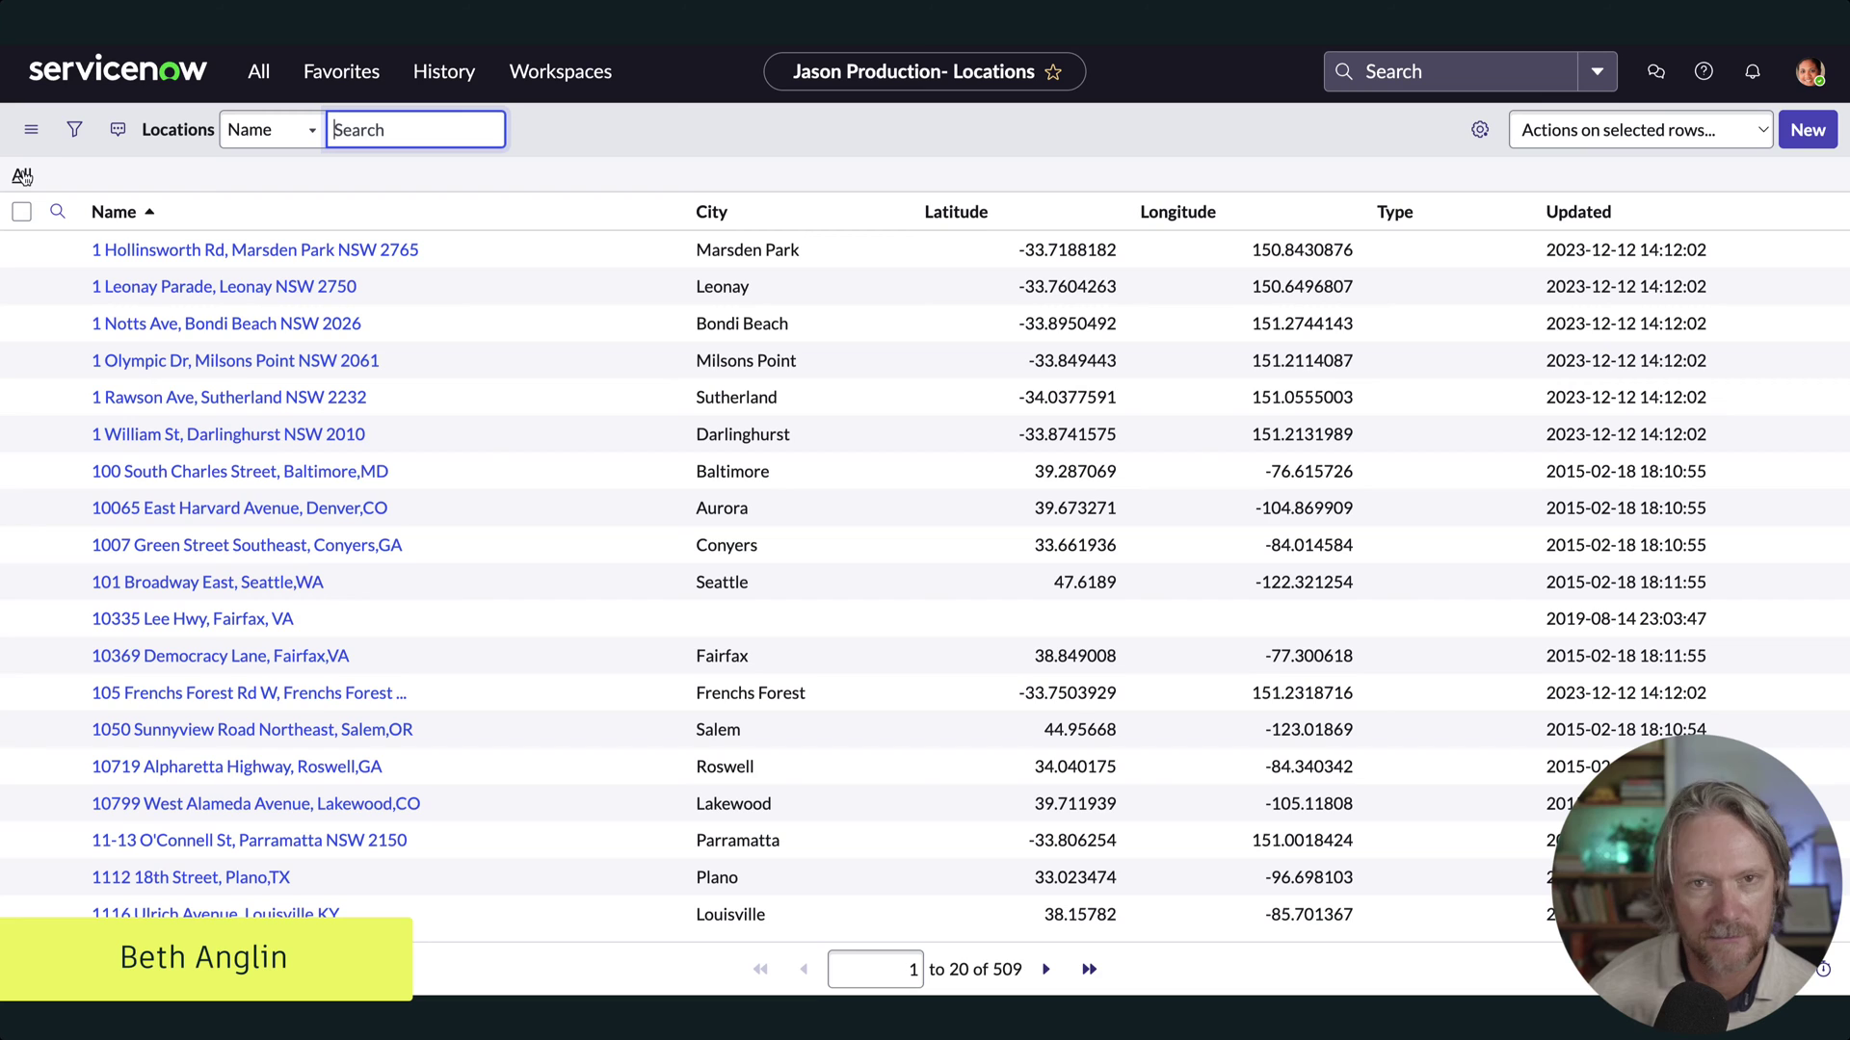
Start a Type contains filter on the test user's Locations list and open the lookup of available type values
{"action": "left_click", "coordinate": [88, 141]}
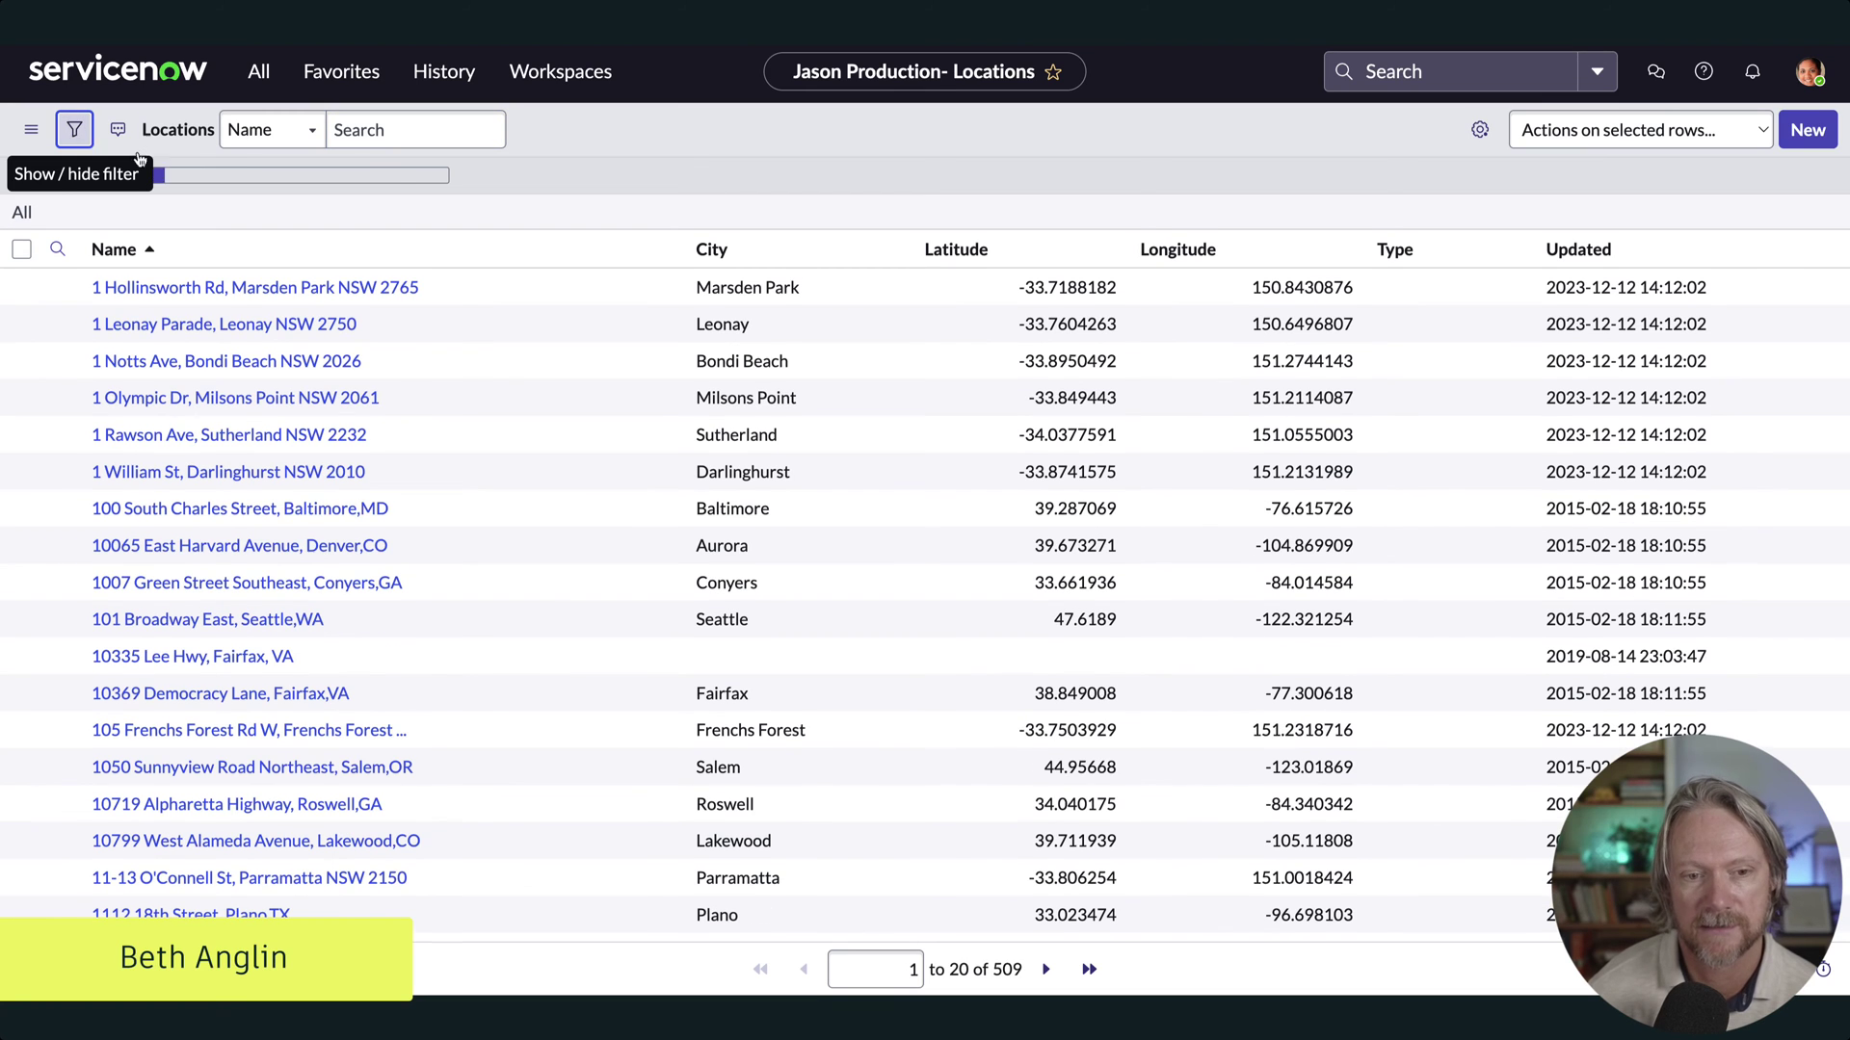
{"action": "left_click", "coordinate": [206, 241]}
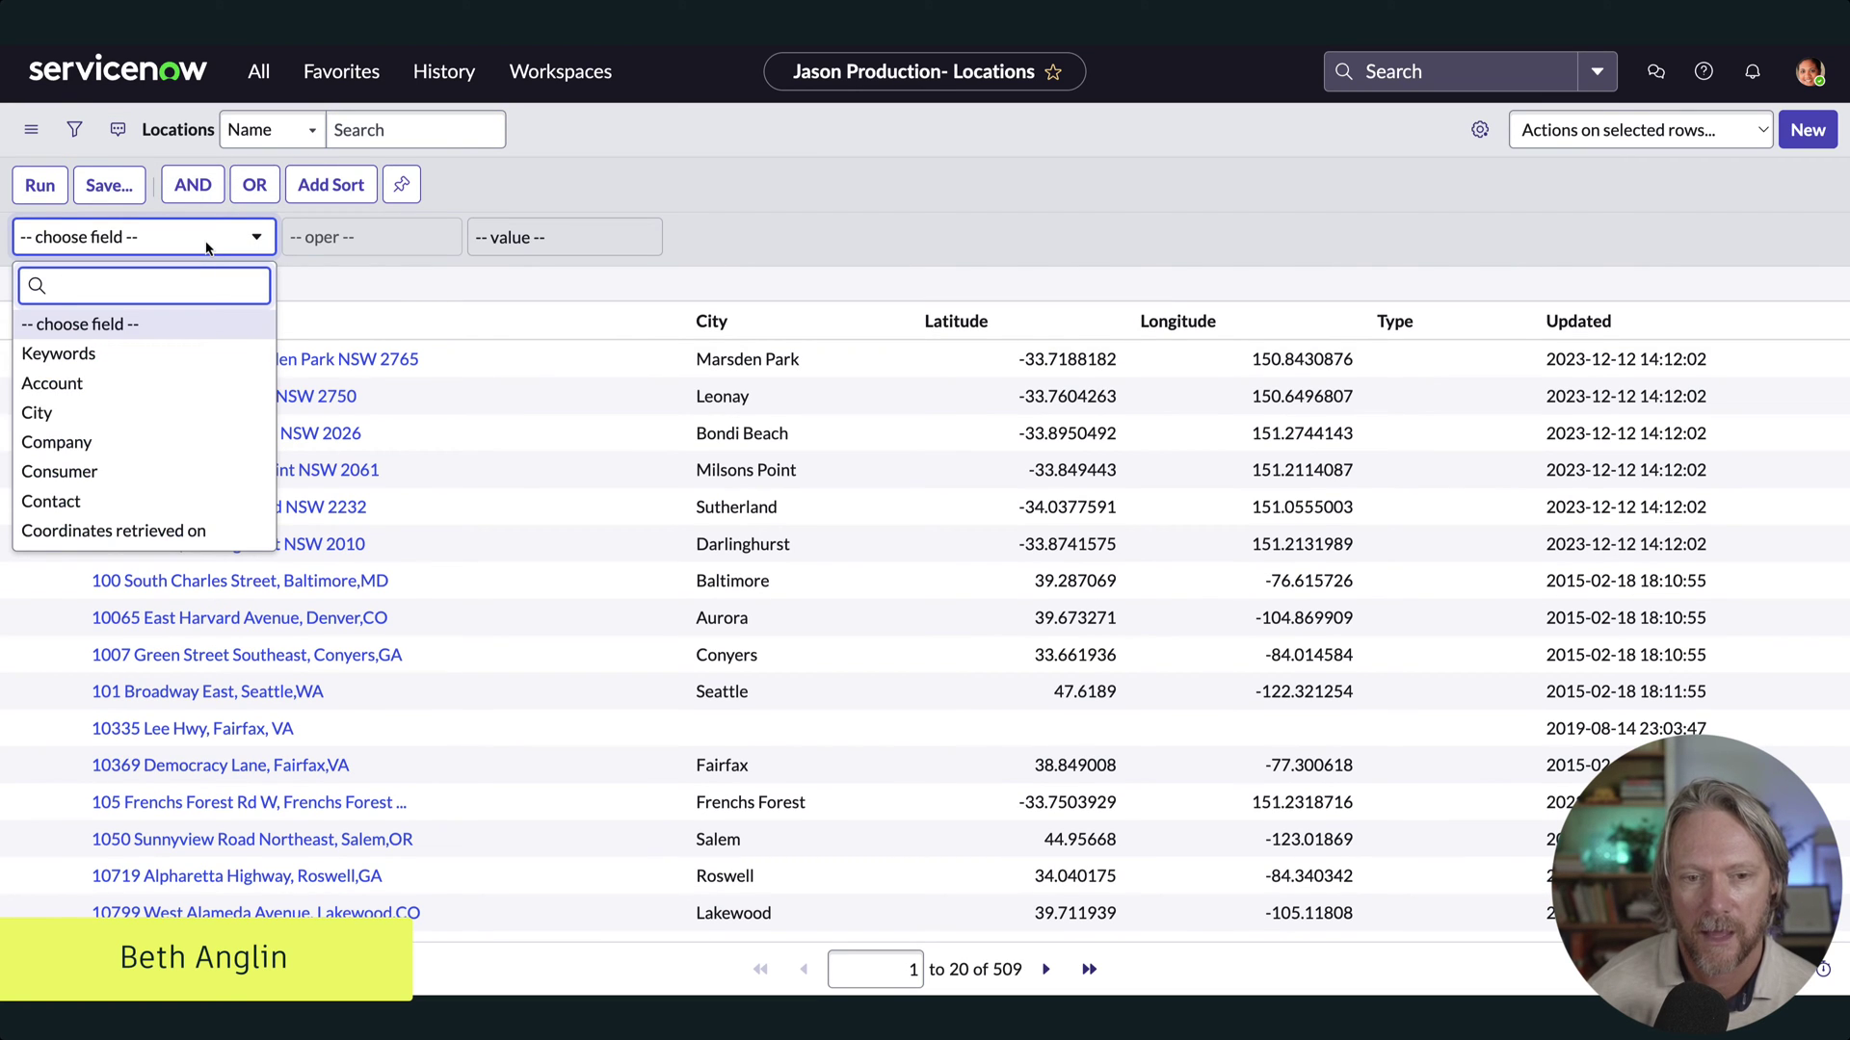
{"action": "type", "text": "type"}
{"action": "left_click", "coordinate": [176, 353]}
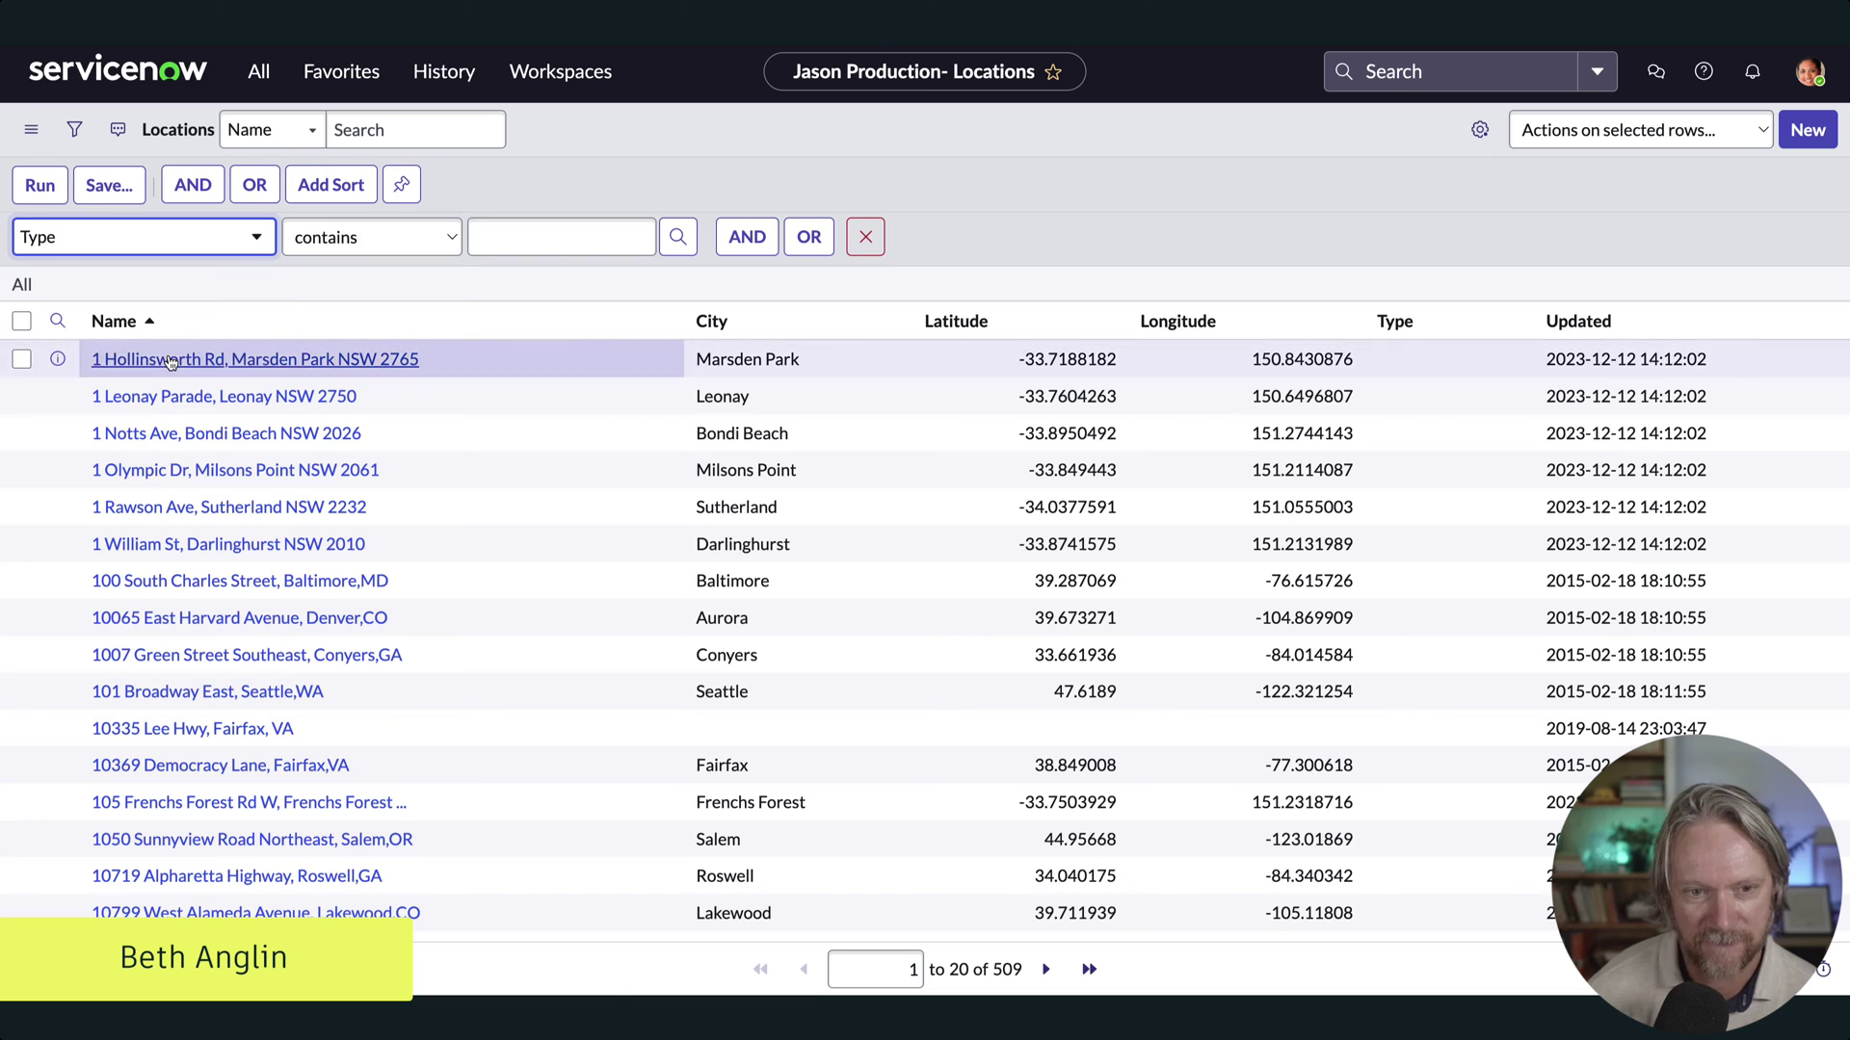
{"action": "left_click", "coordinate": [544, 237]}
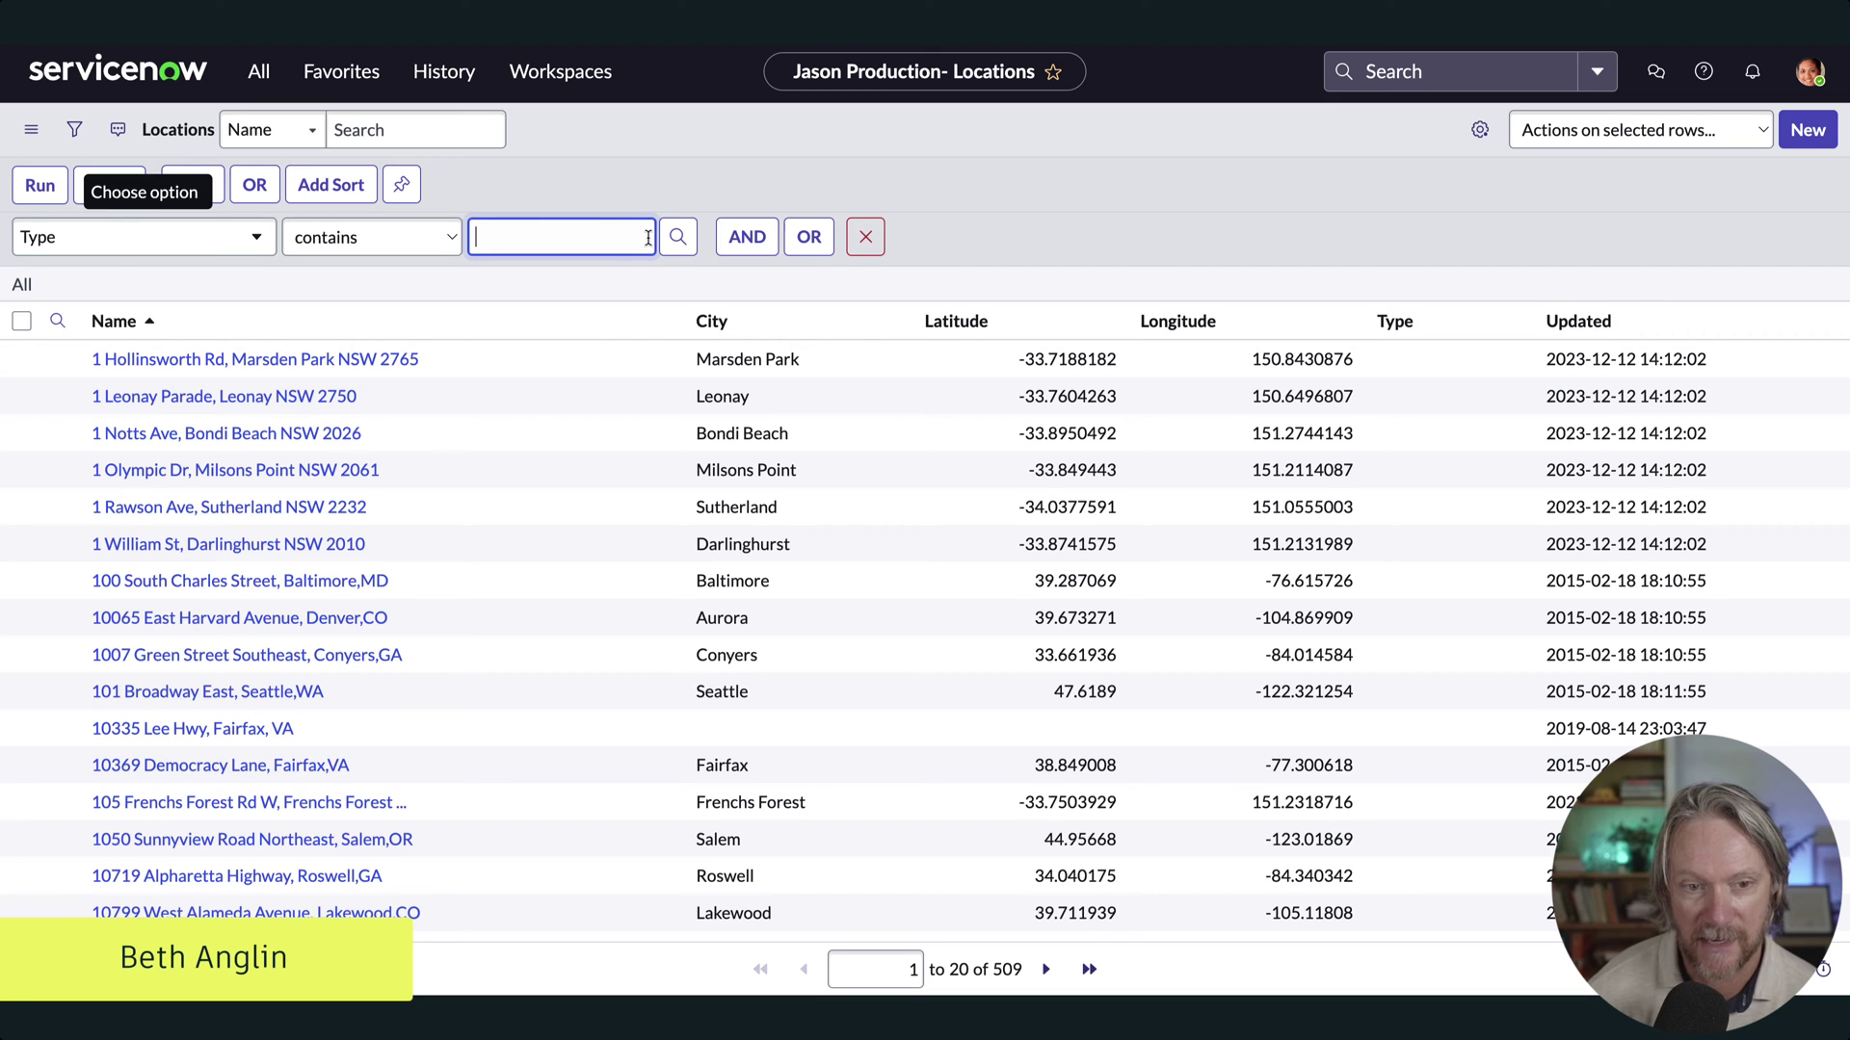
{"action": "left_click", "coordinate": [677, 237]}
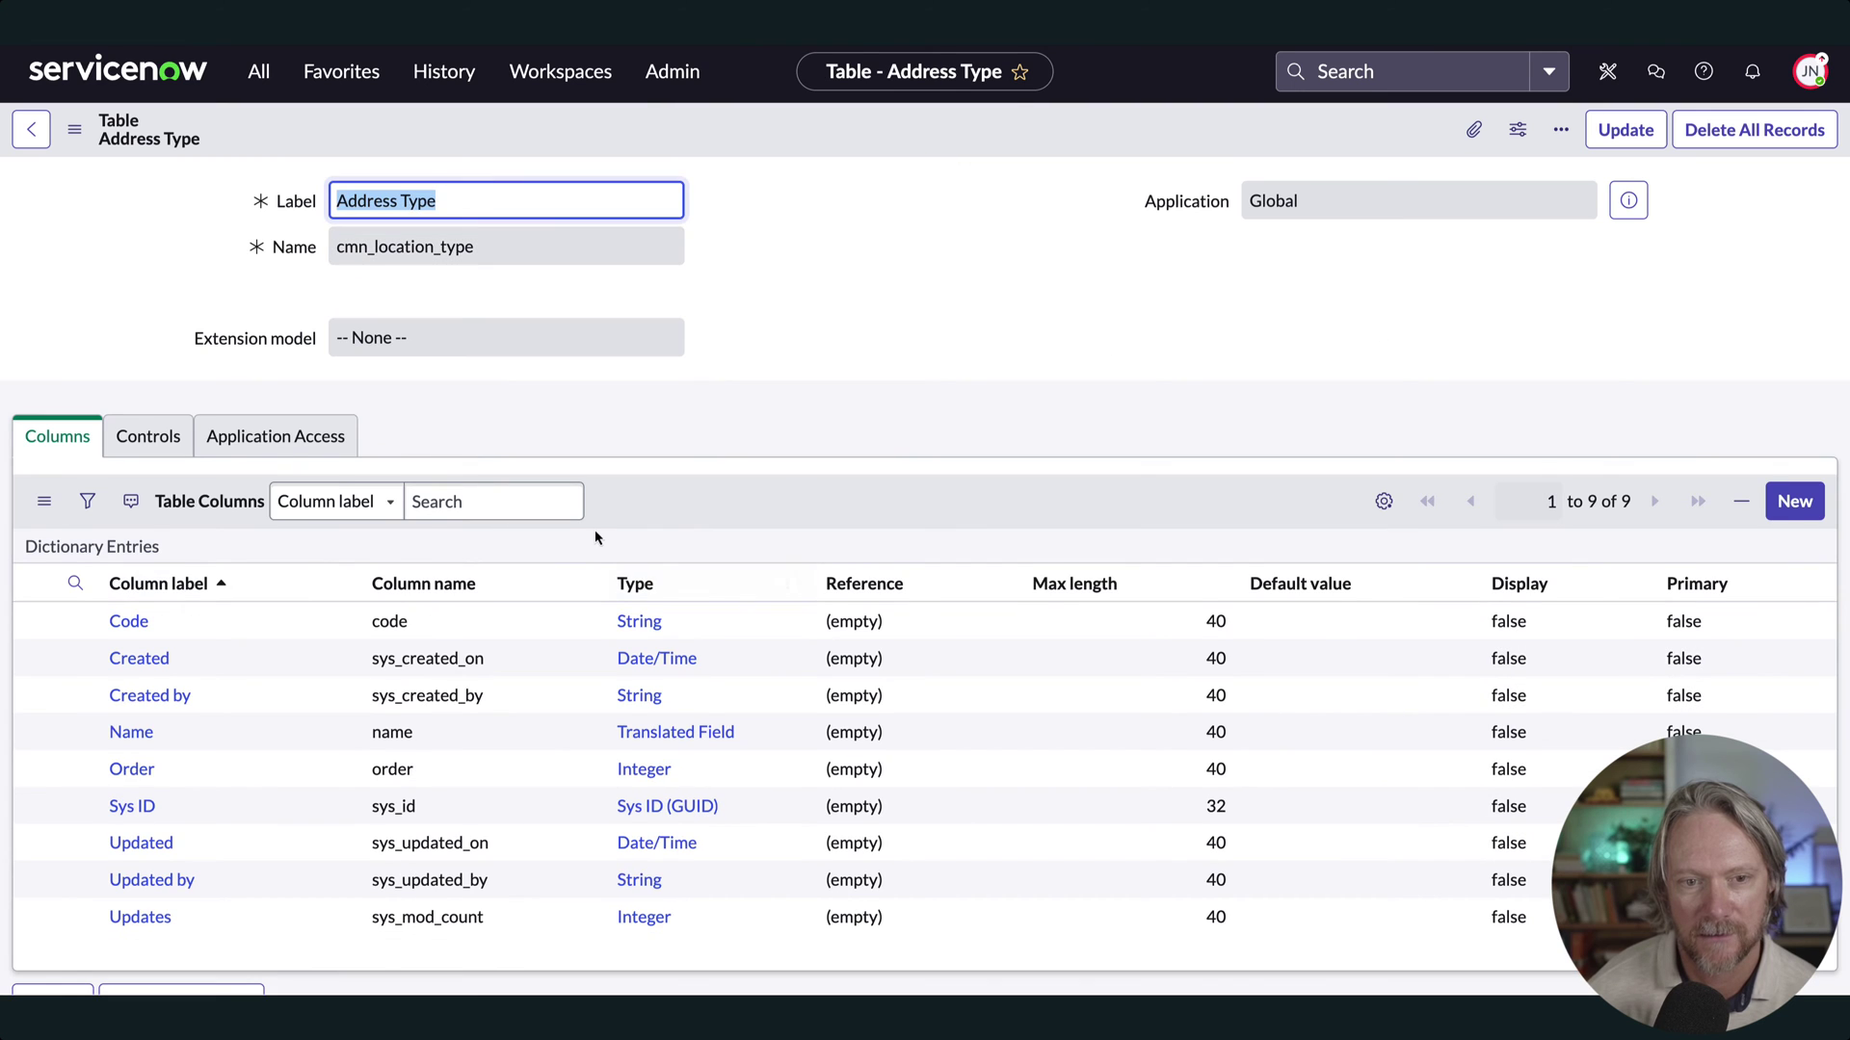
Create a new access control for the Address Type table with operation read and decision type Deny Unless
{"action": "scroll", "coordinate": [593, 537], "scroll_direction": "down", "scroll_amount": 7}
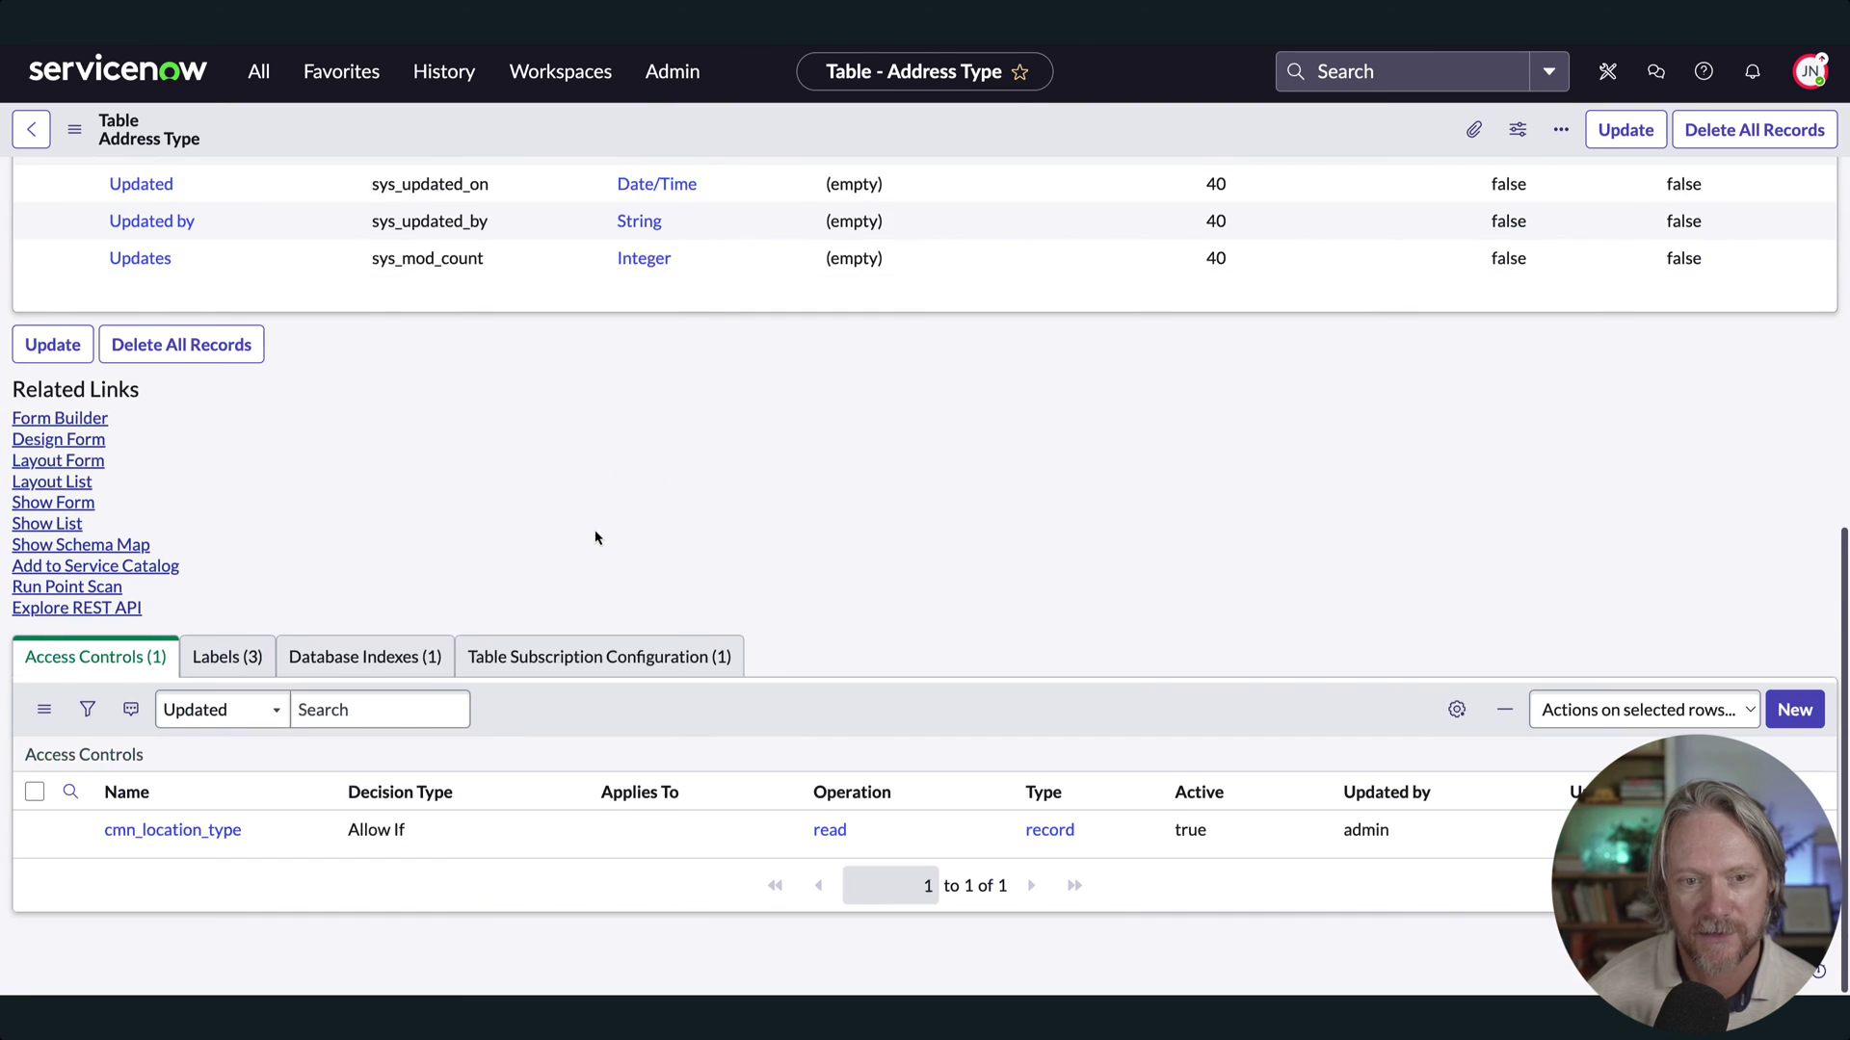
{"action": "left_click", "coordinate": [1791, 713]}
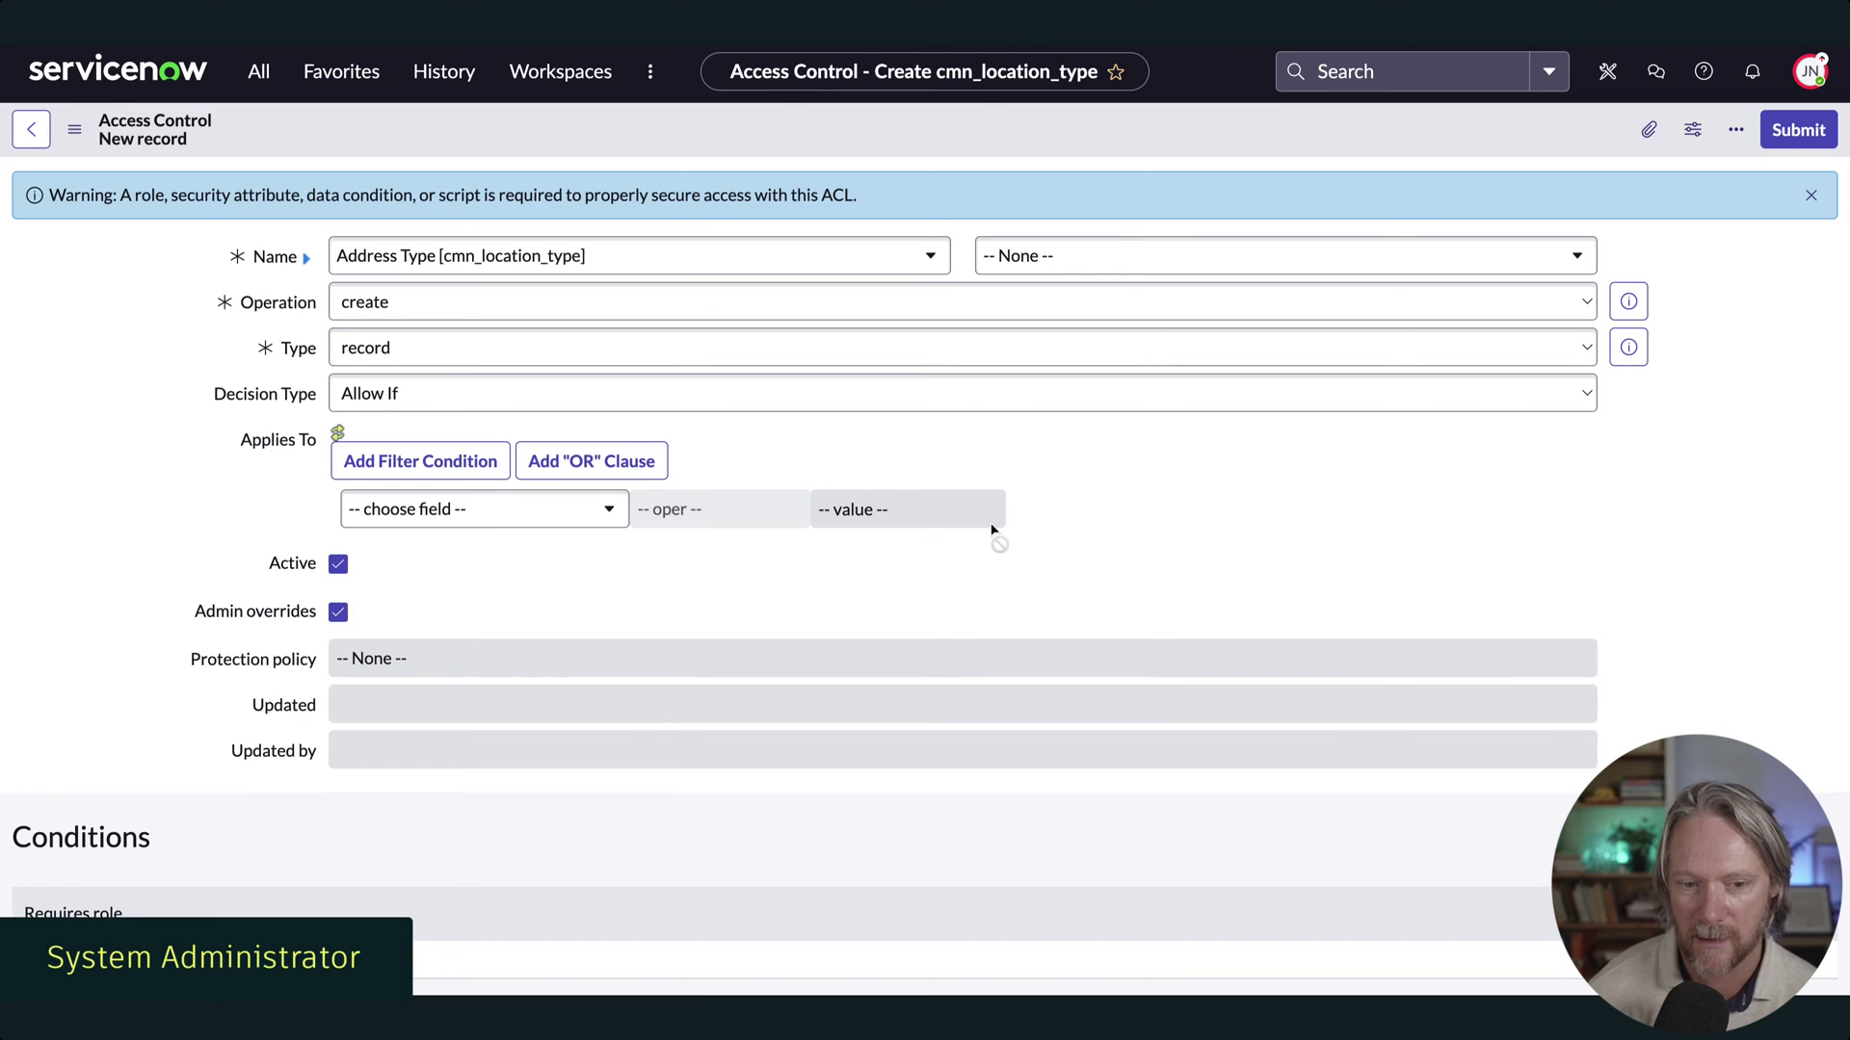
{"action": "left_click", "coordinate": [406, 316]}
{"action": "left_click", "coordinate": [430, 329]}
{"action": "left_click", "coordinate": [460, 396]}
{"action": "left_click", "coordinate": [461, 416]}
Add an applies-to condition of Name is Data Center to the Address Type access control
{"action": "left_click", "coordinate": [440, 510]}
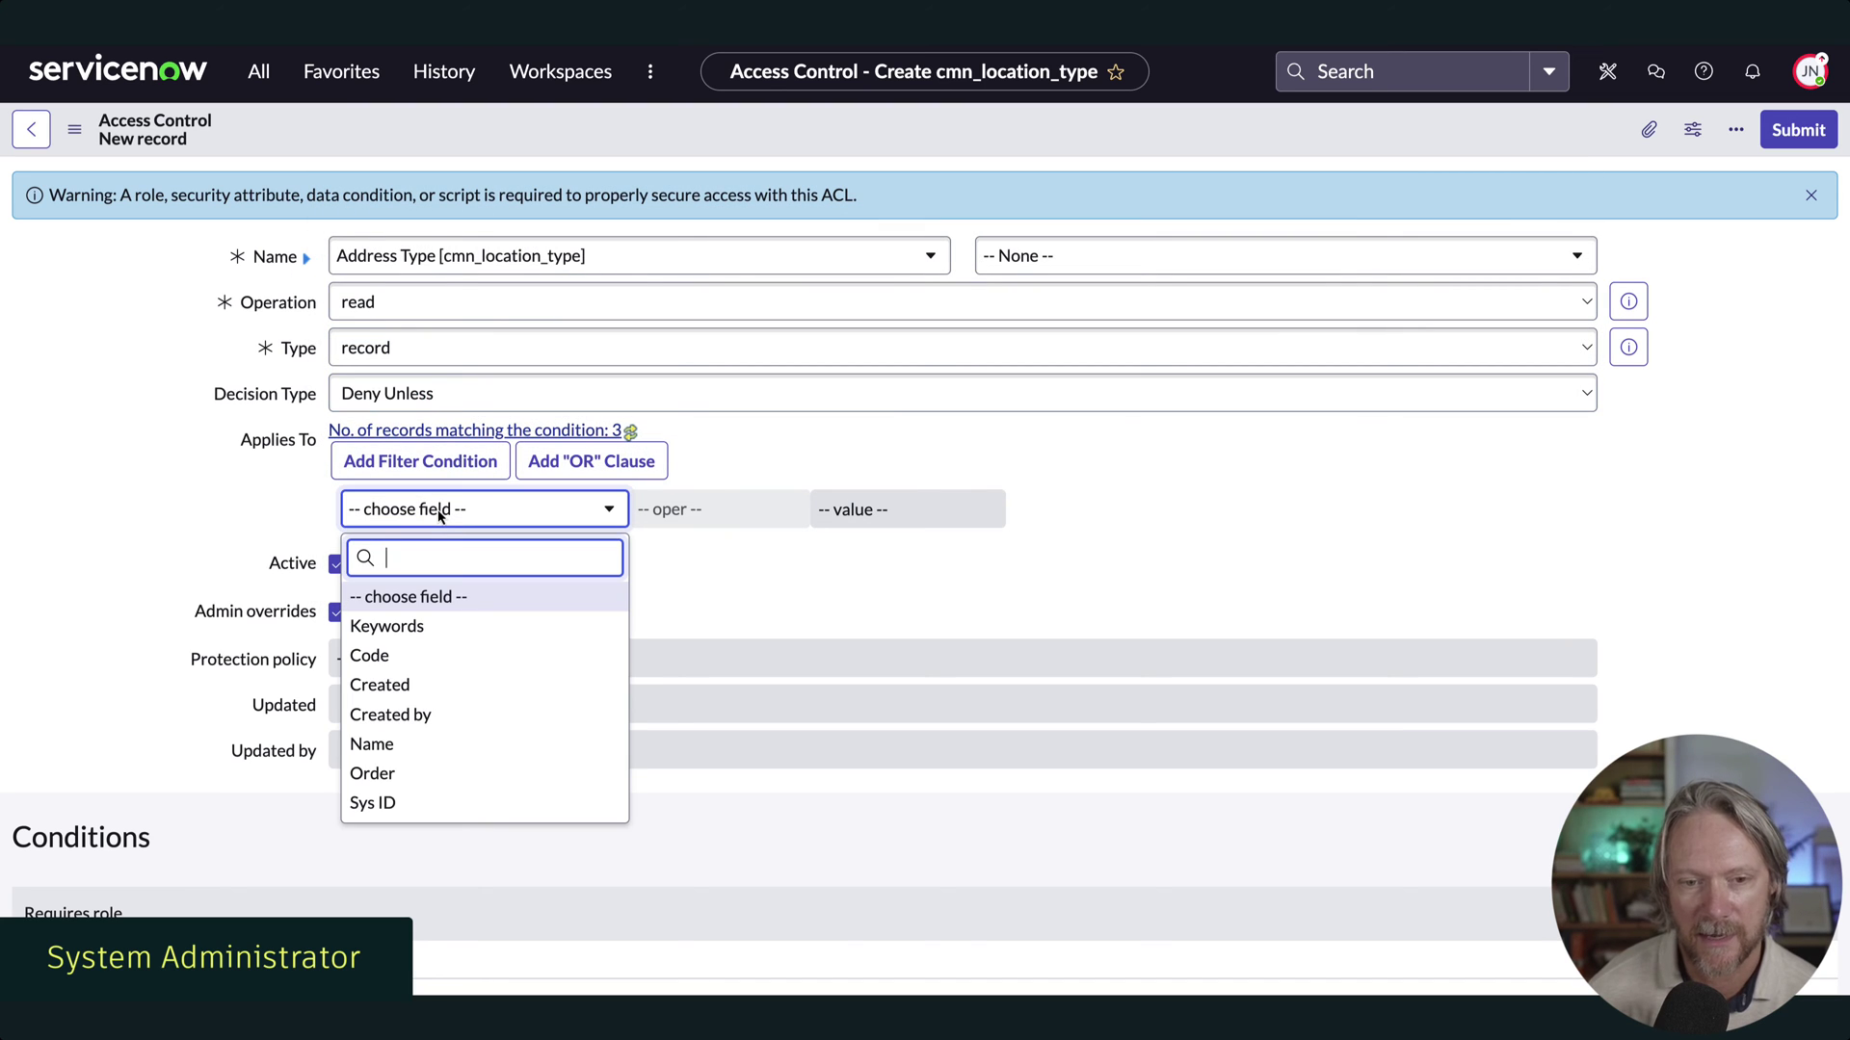
{"action": "left_click", "coordinate": [427, 744]}
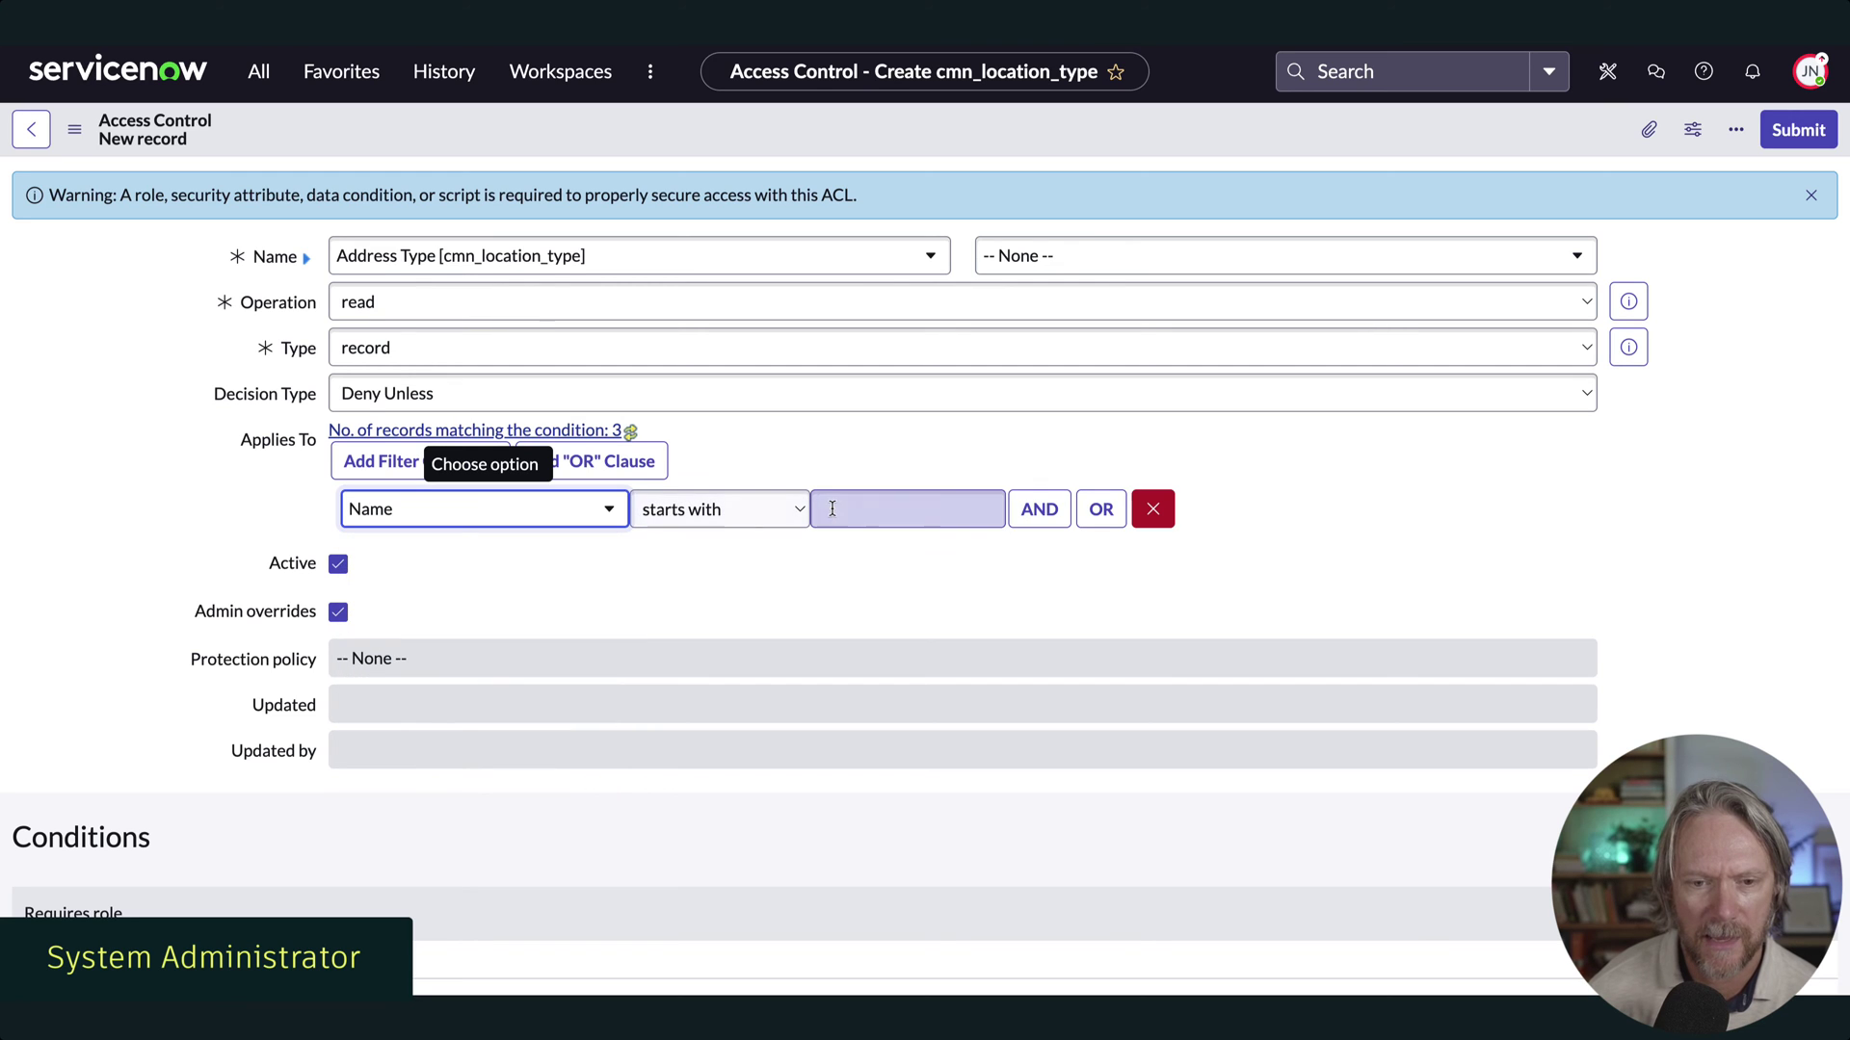
{"action": "left_click", "coordinate": [800, 510]}
{"action": "left_click", "coordinate": [674, 611]}
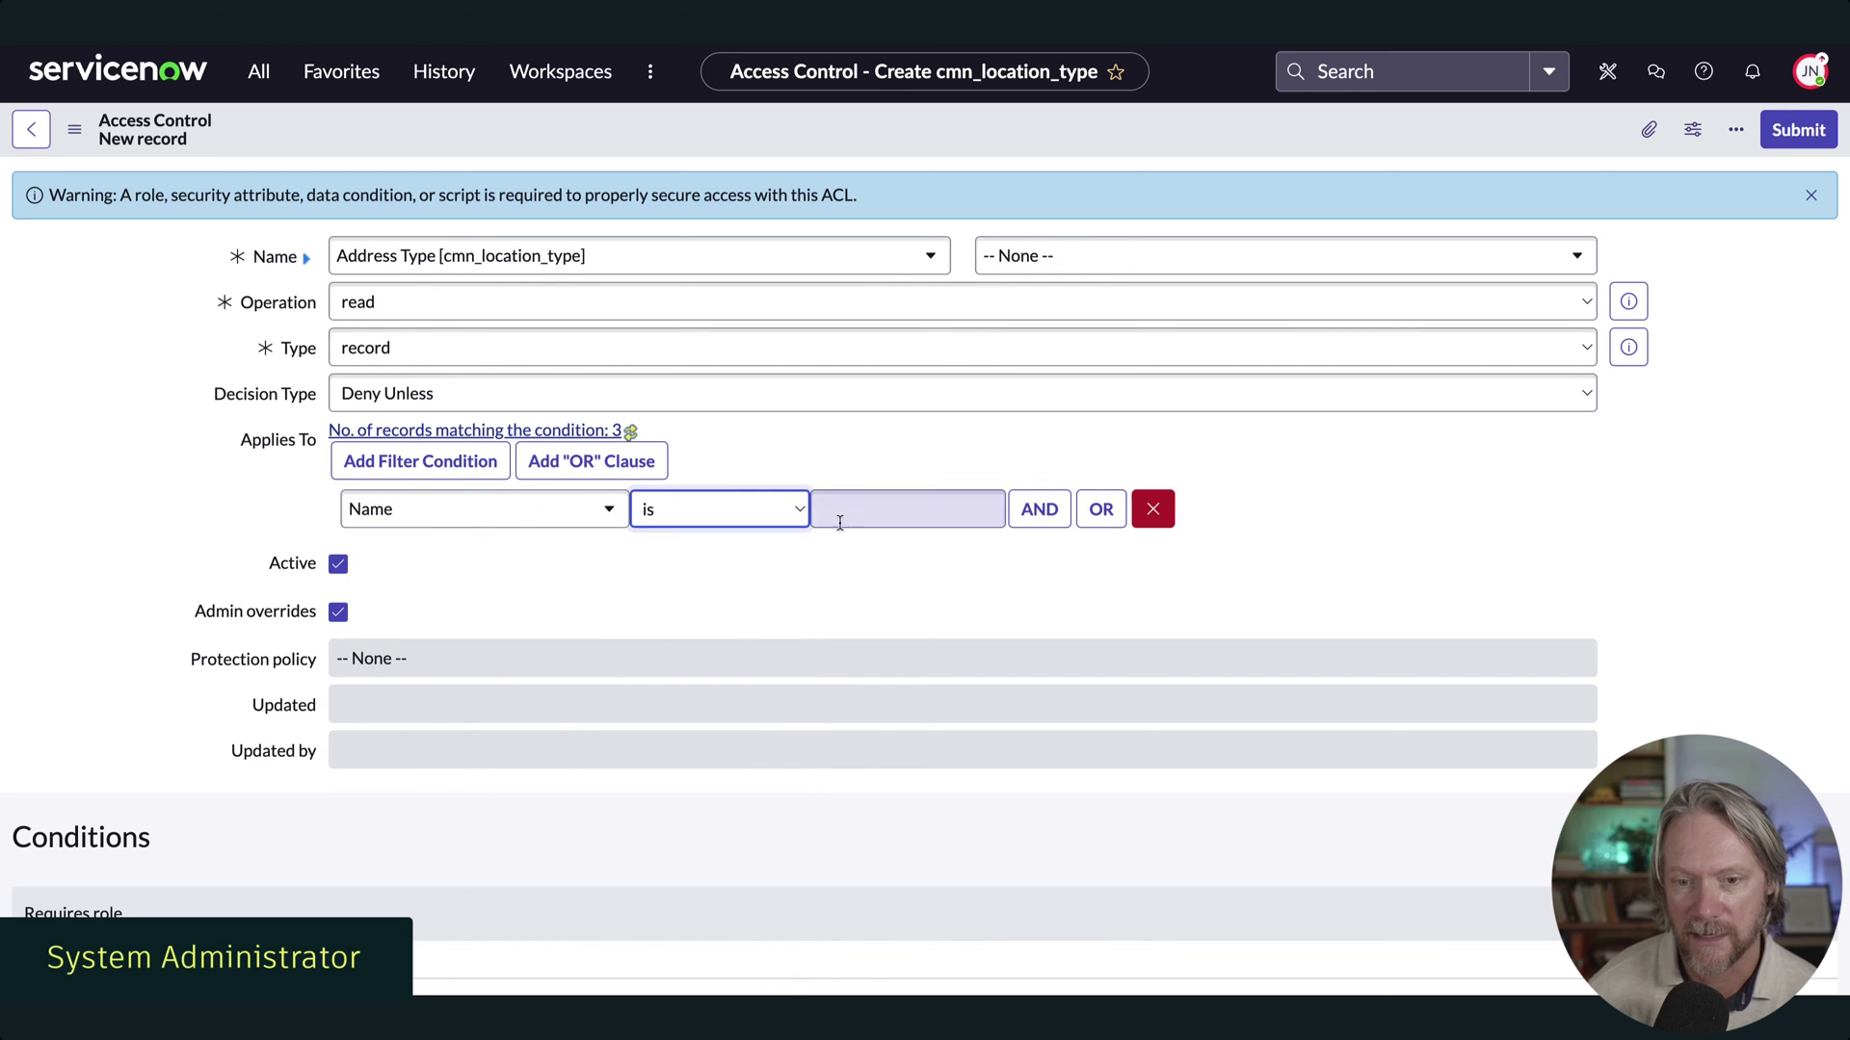
{"action": "left_click", "coordinate": [853, 507]}
{"action": "type", "text": "Data Center"}
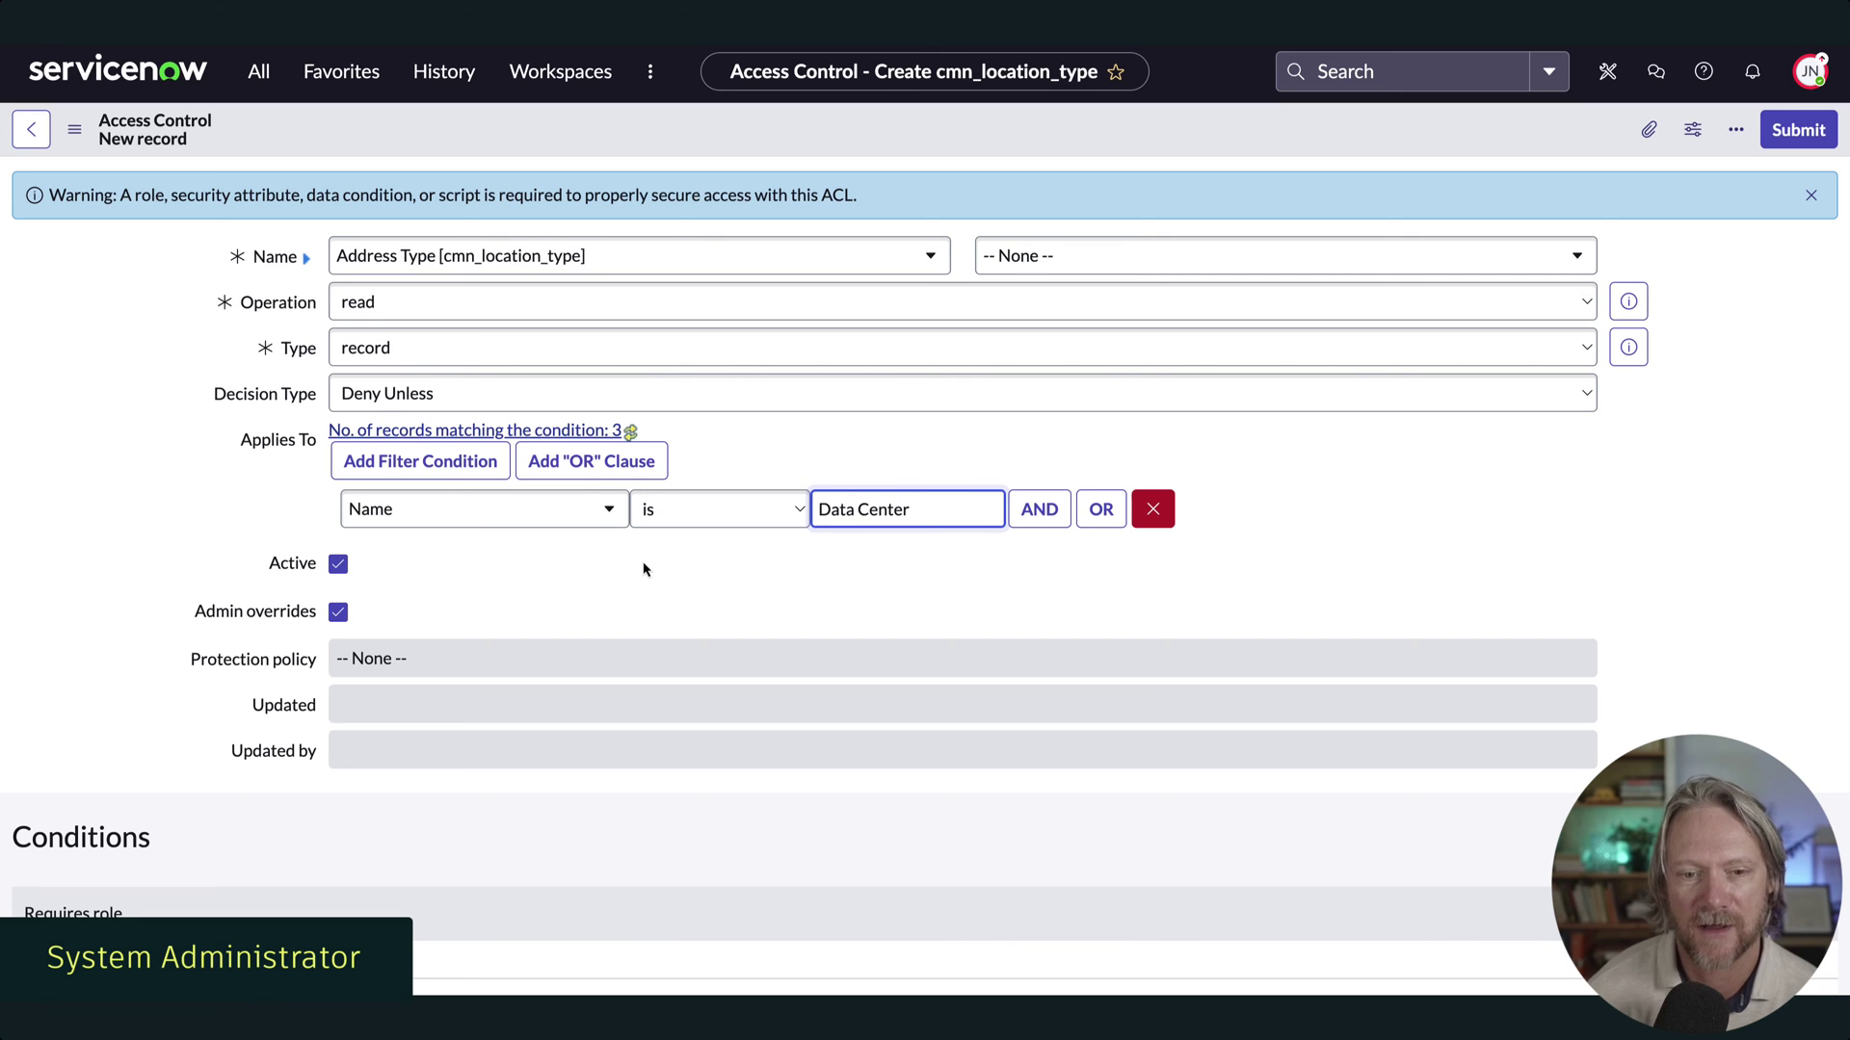
Start saving the Address Type access control and supply admin as its required role
{"action": "right_click", "coordinate": [1505, 131]}
{"action": "left_click", "coordinate": [1527, 143]}
{"action": "type", "text": "admin"}
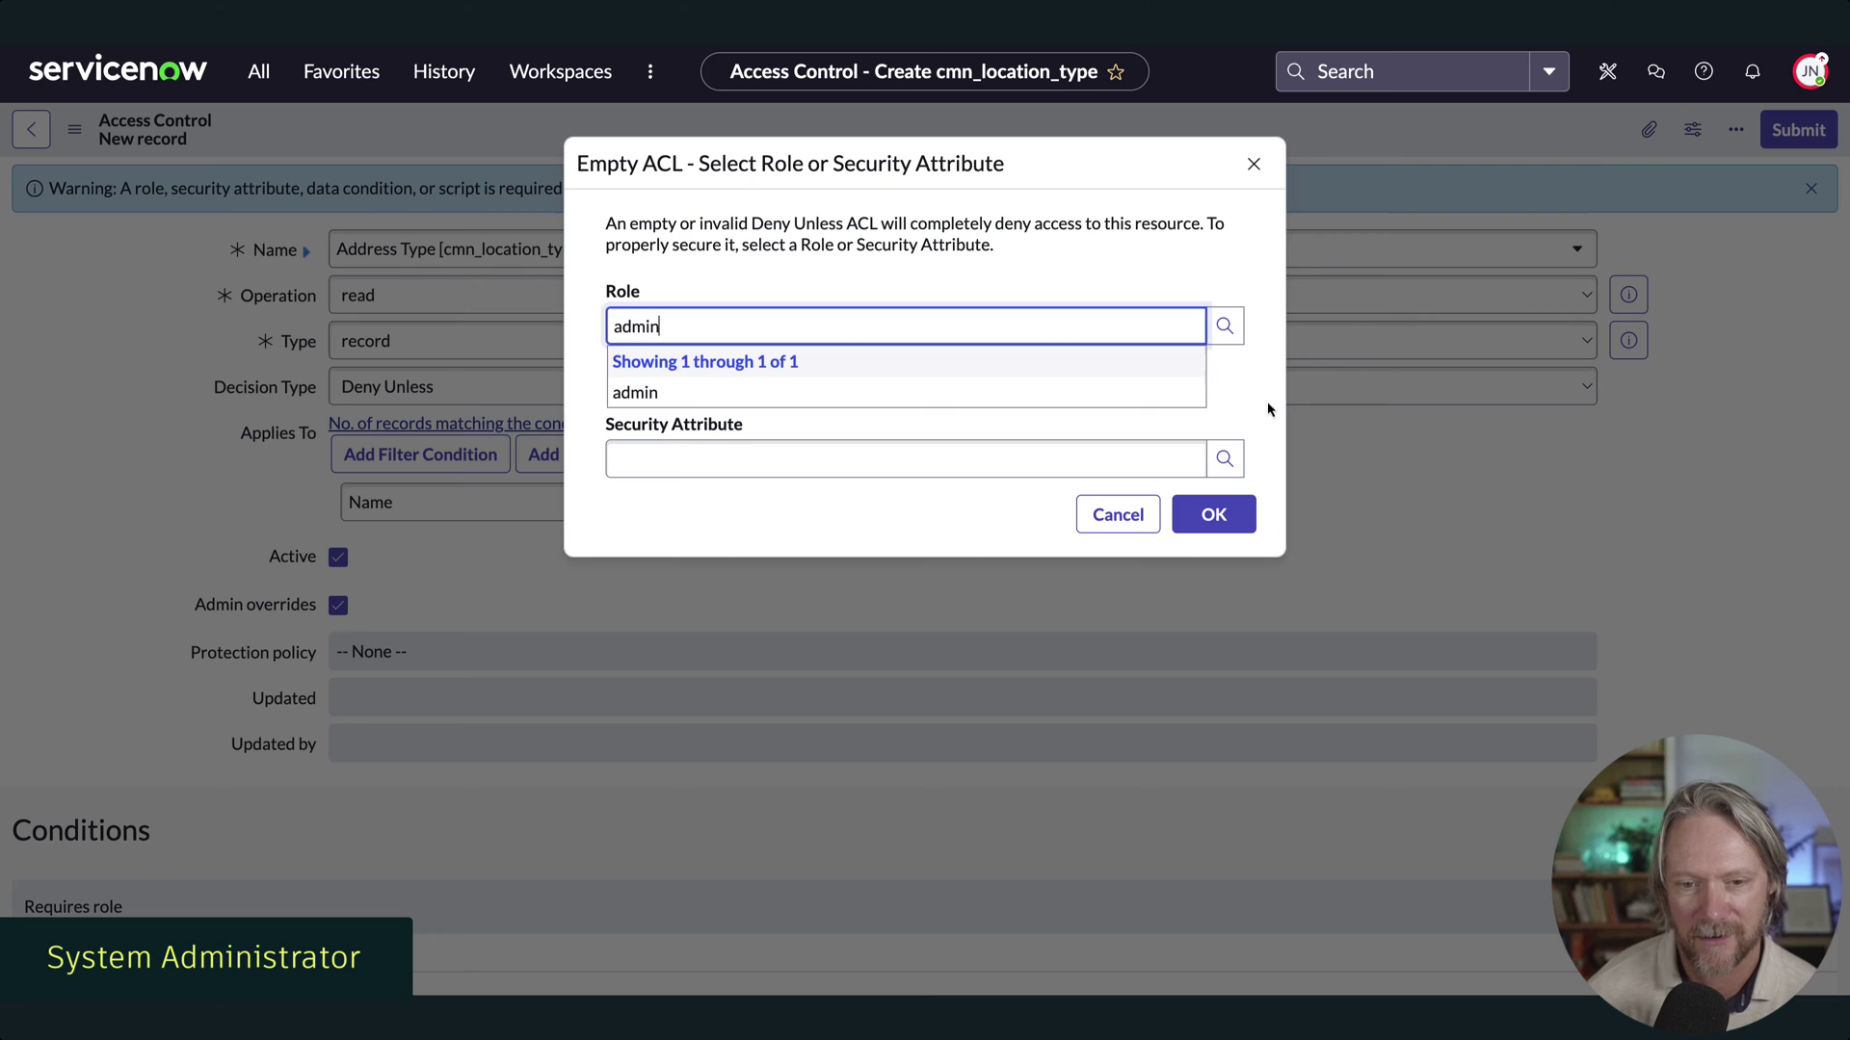
{"action": "left_click", "coordinate": [1209, 516]}
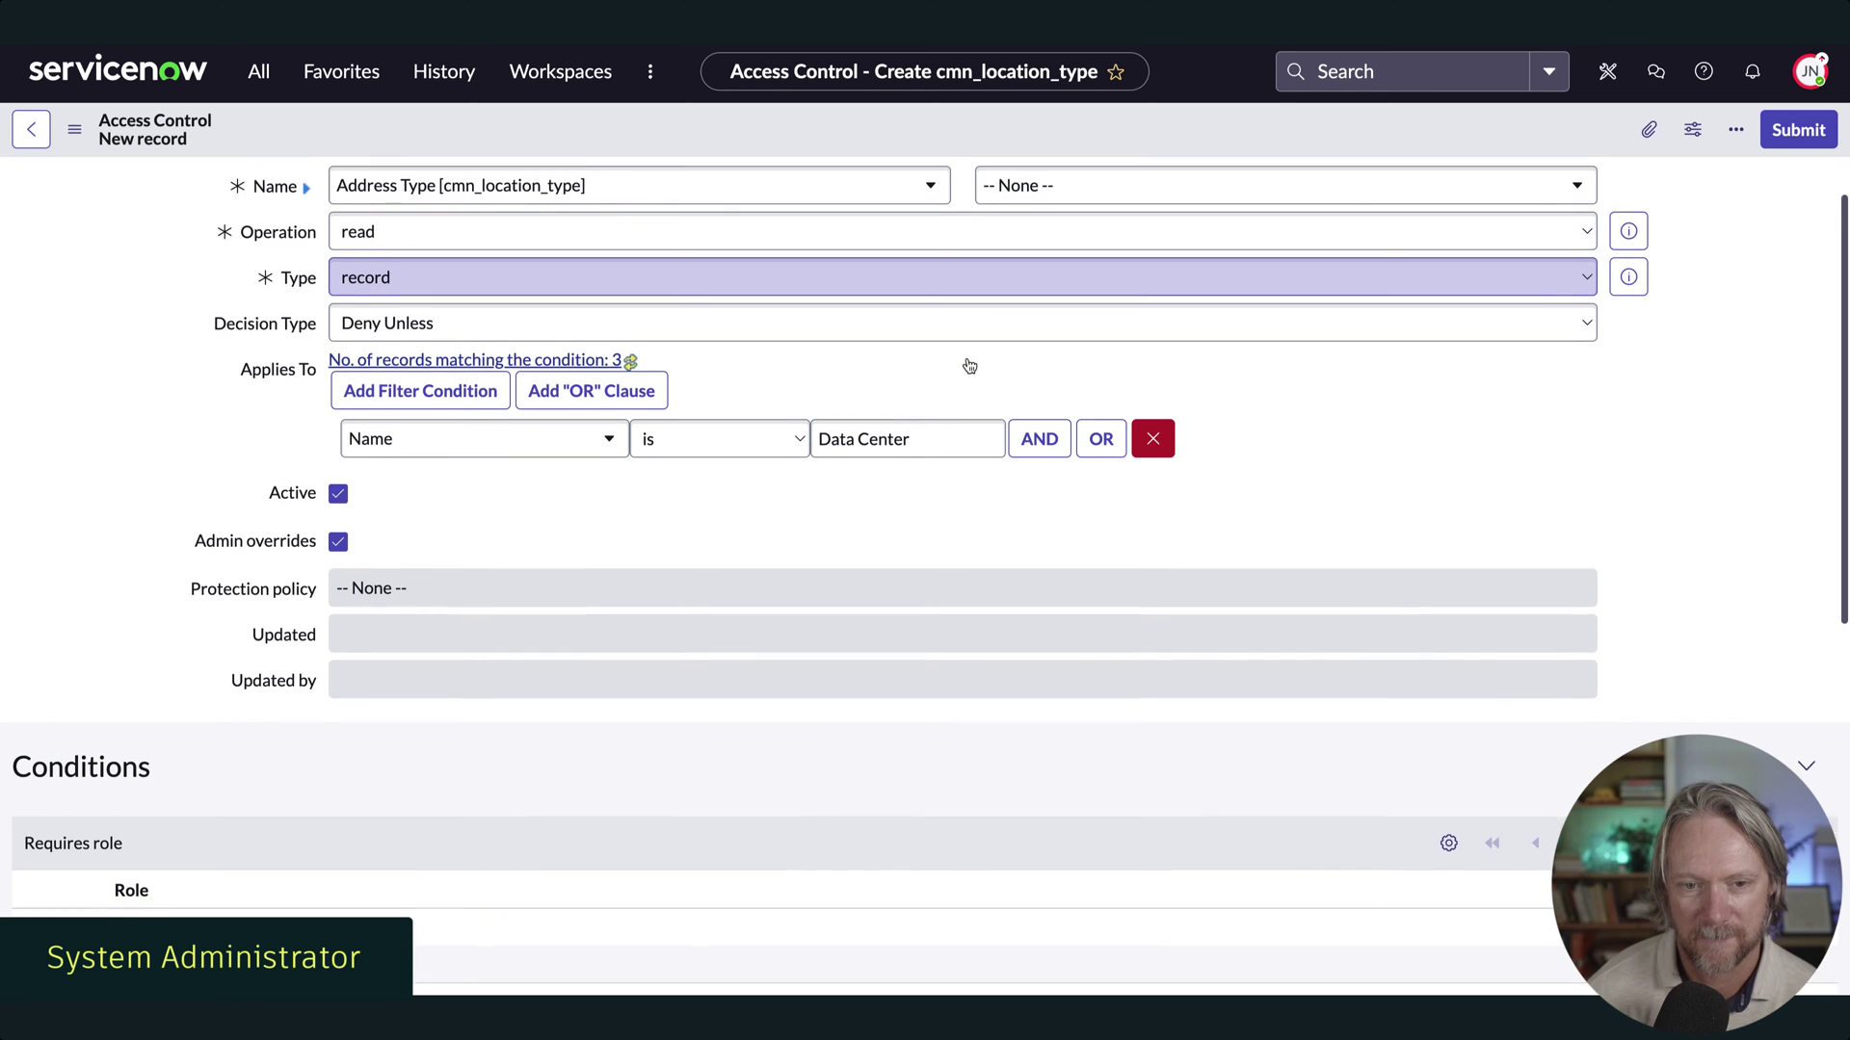
Save the Address Type access control and continue through the security rules verification
{"action": "scroll", "coordinate": [973, 289], "scroll_direction": "down", "scroll_amount": 1}
{"action": "right_click", "coordinate": [1008, 140]}
{"action": "left_click", "coordinate": [1029, 150]}
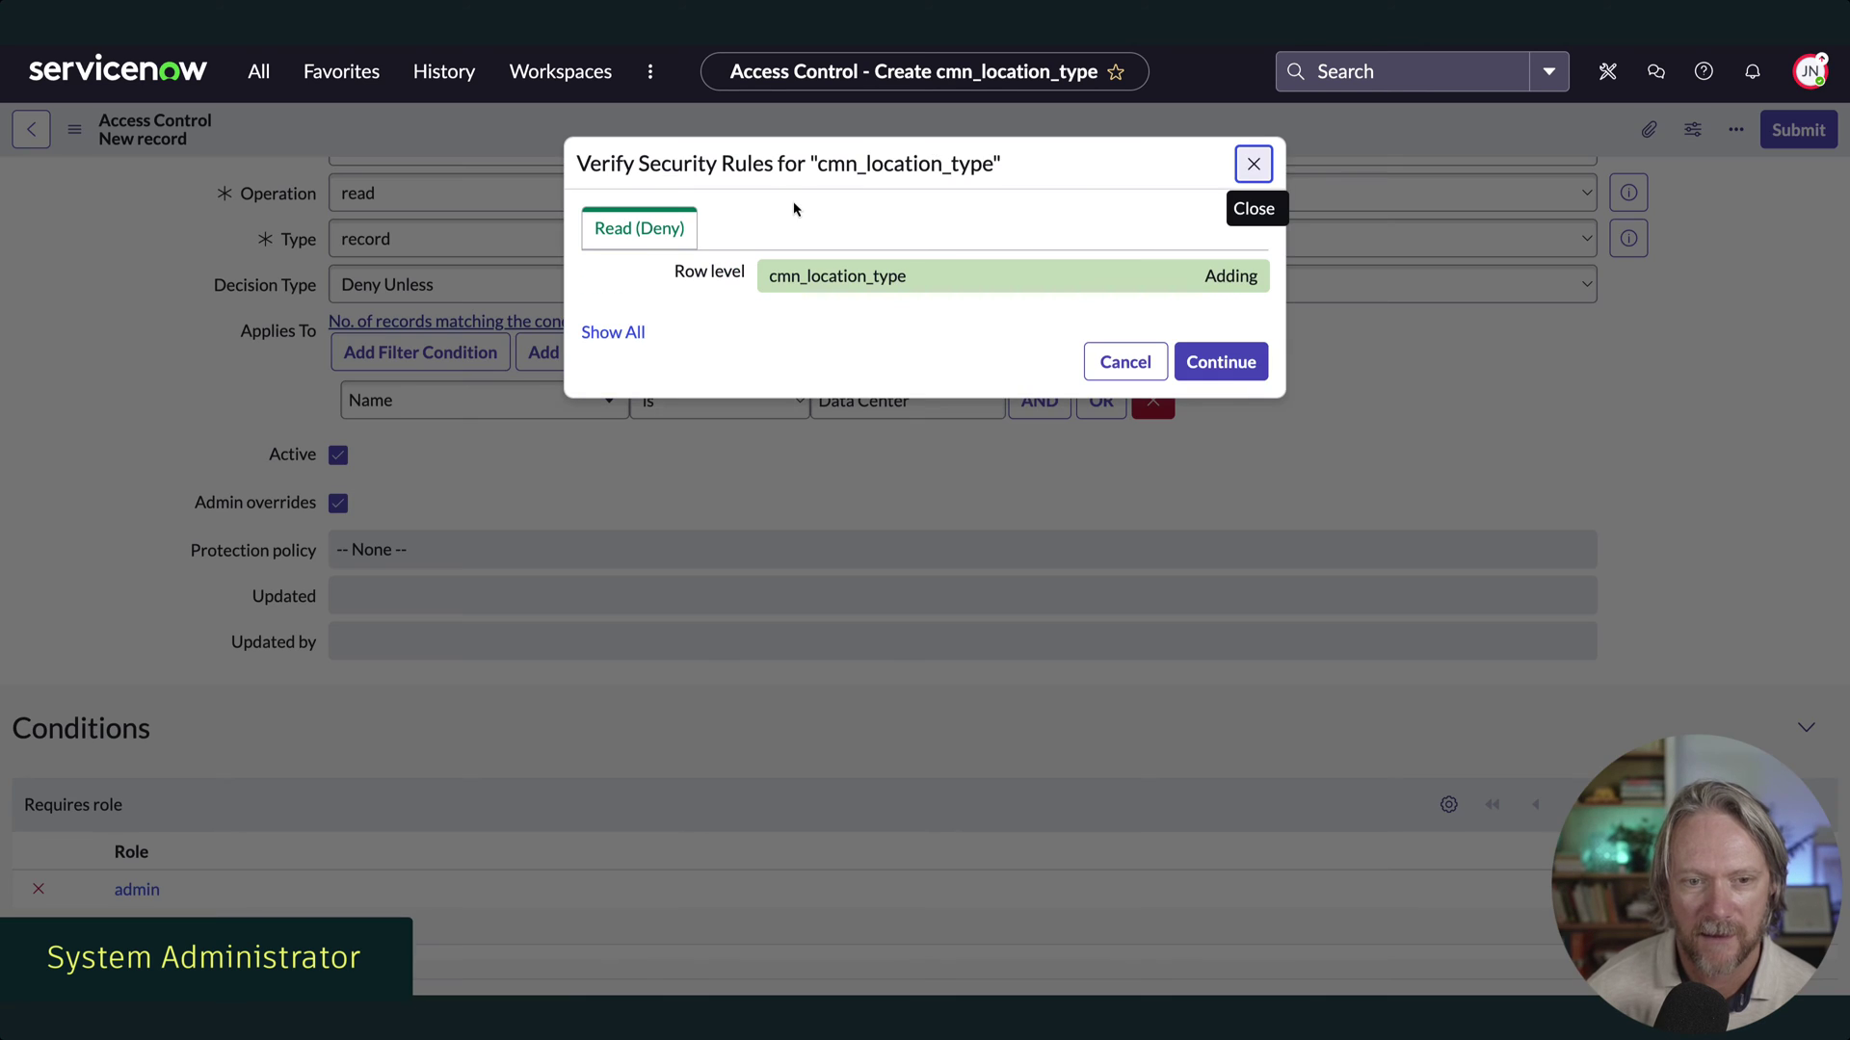
{"action": "left_click", "coordinate": [1233, 358]}
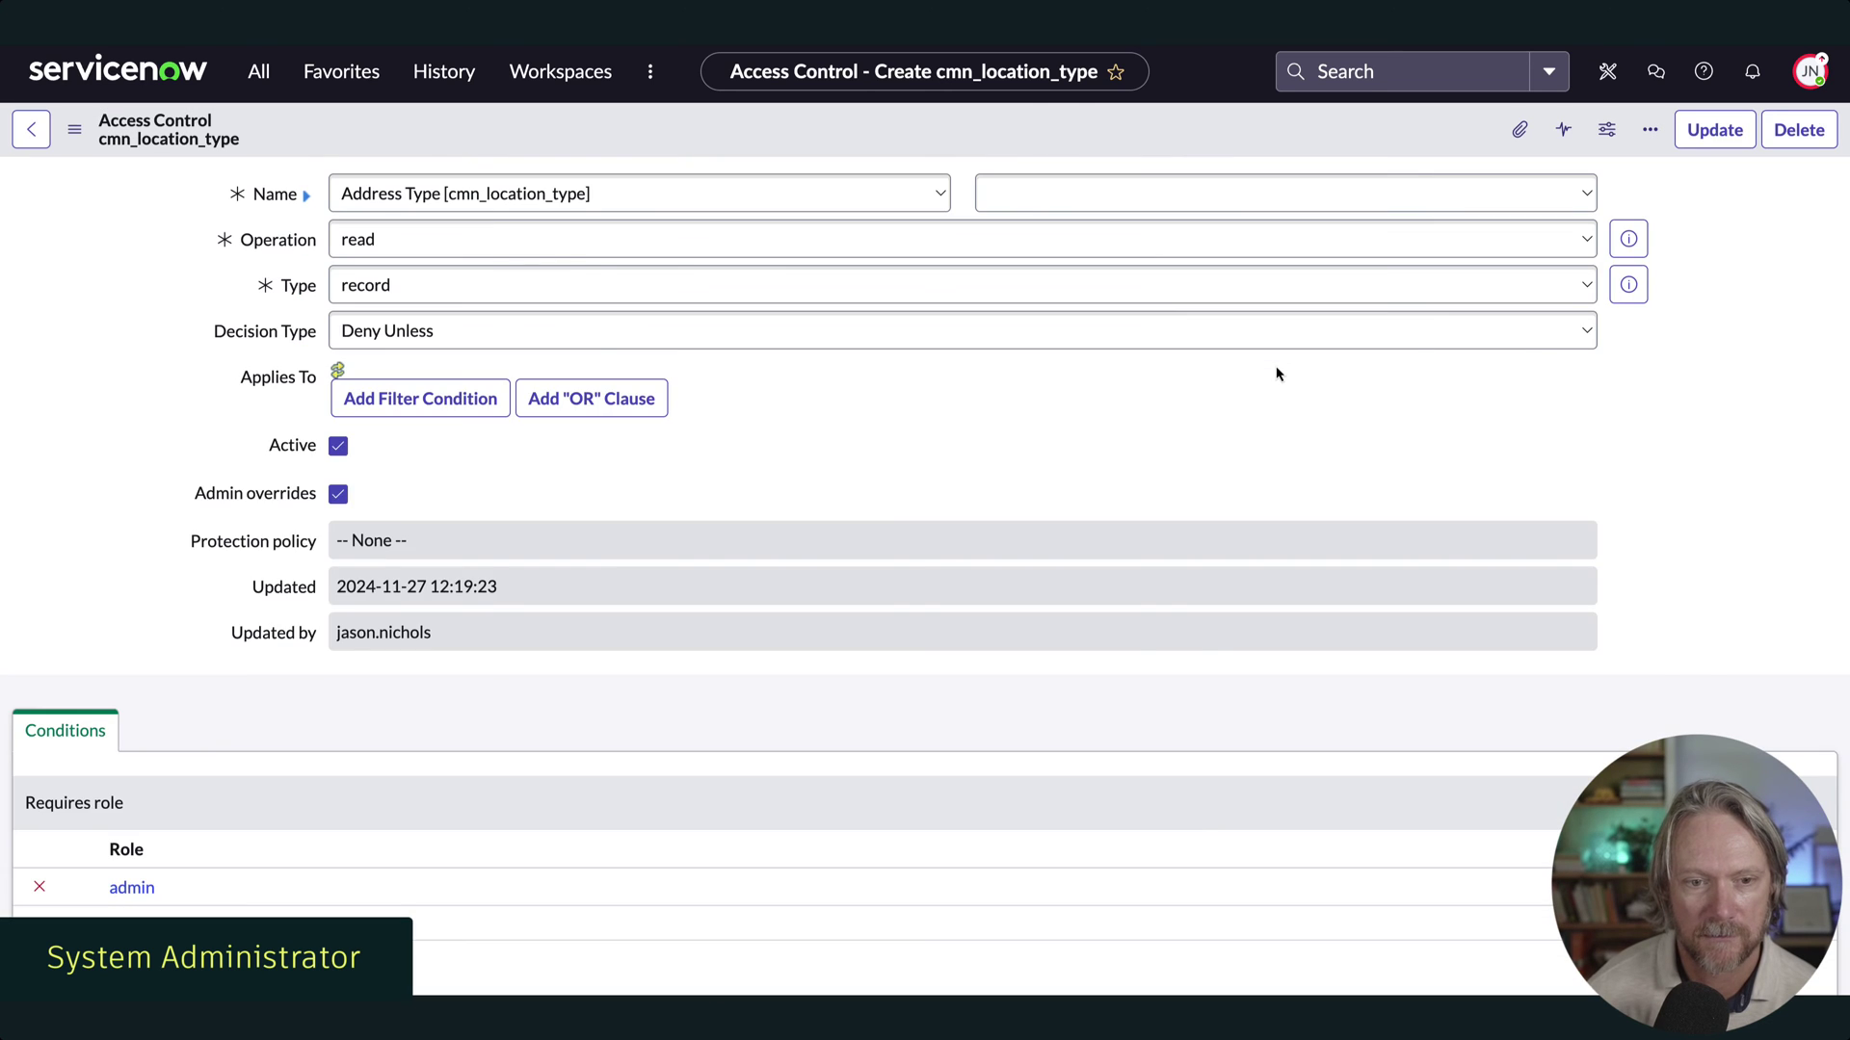
Start a Type filter on the administrator's Locations list and open the lookup of address types
{"action": "left_click", "coordinate": [30, 129]}
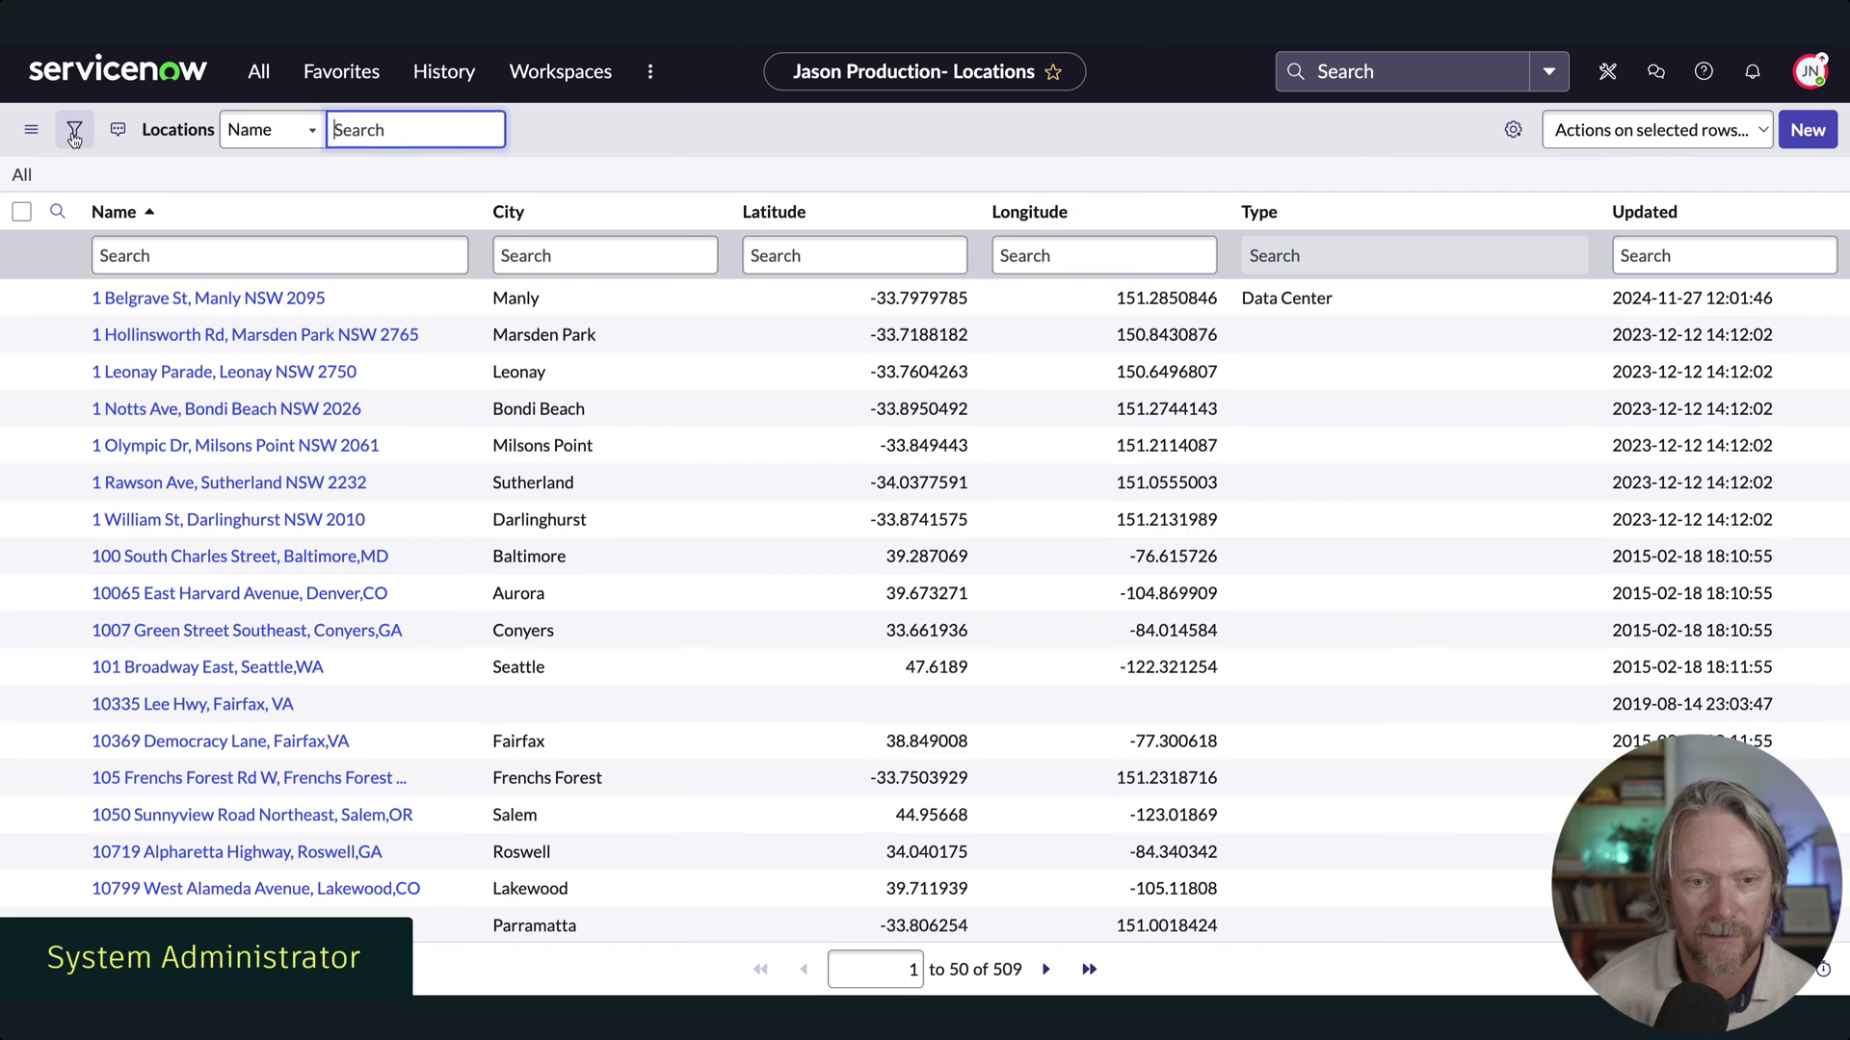
{"action": "left_click", "coordinate": [74, 129]}
{"action": "left_click", "coordinate": [170, 247]}
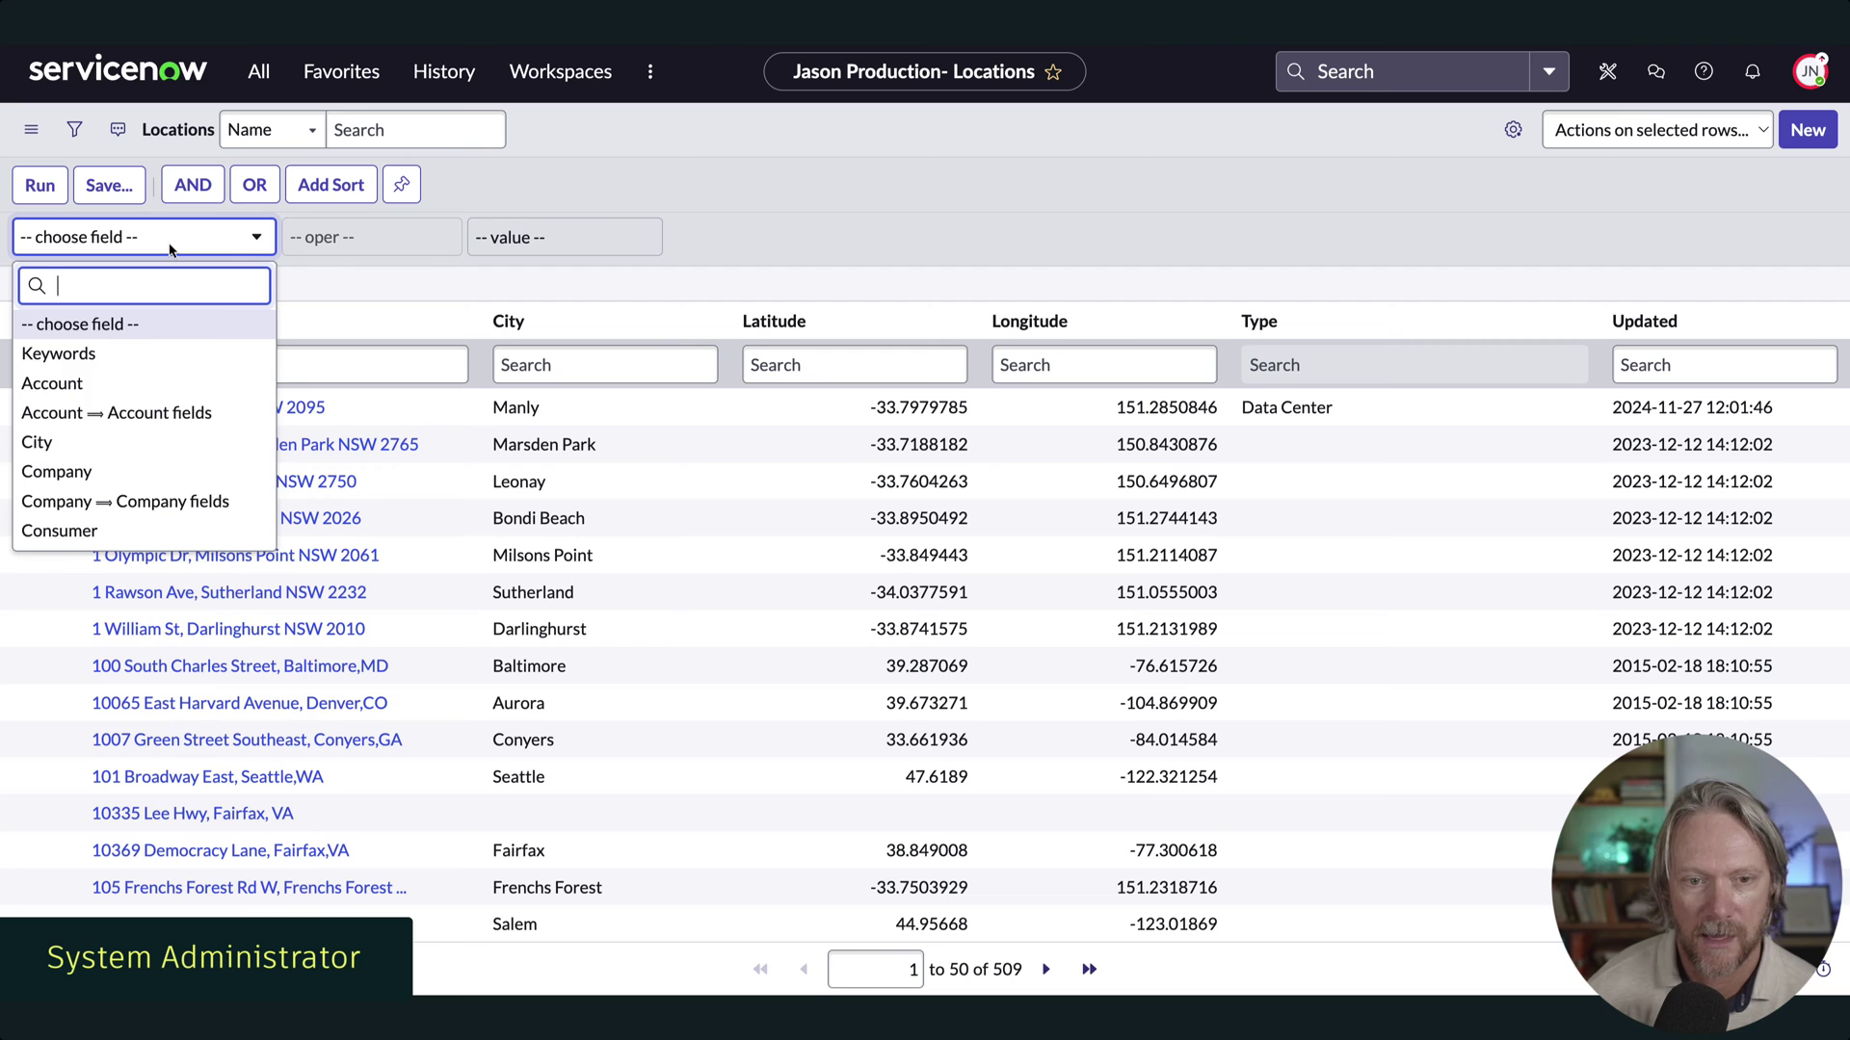
{"action": "type", "text": "type"}
{"action": "left_click", "coordinate": [145, 351]}
{"action": "left_click", "coordinate": [610, 237]}
{"action": "left_click", "coordinate": [680, 243]}
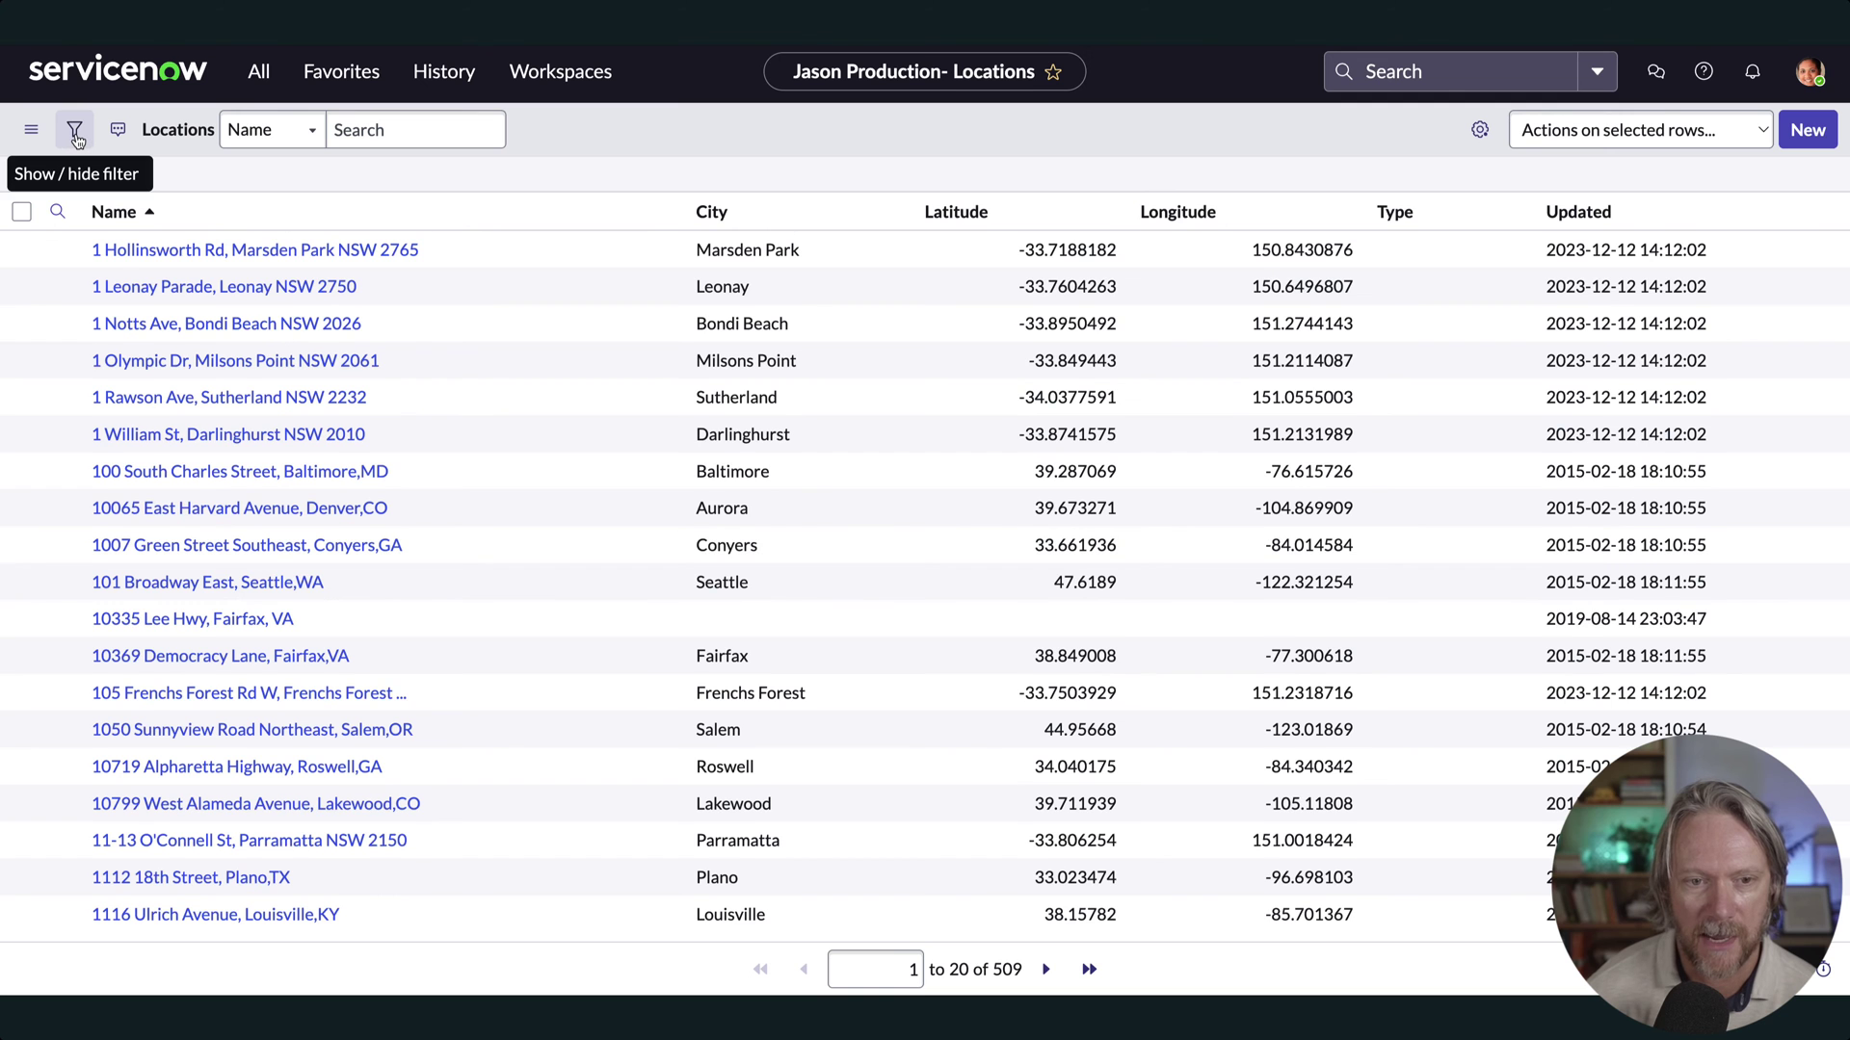
In the test user's Locations list, start a Type contains filter and look up the address types available
{"action": "left_click", "coordinate": [74, 131]}
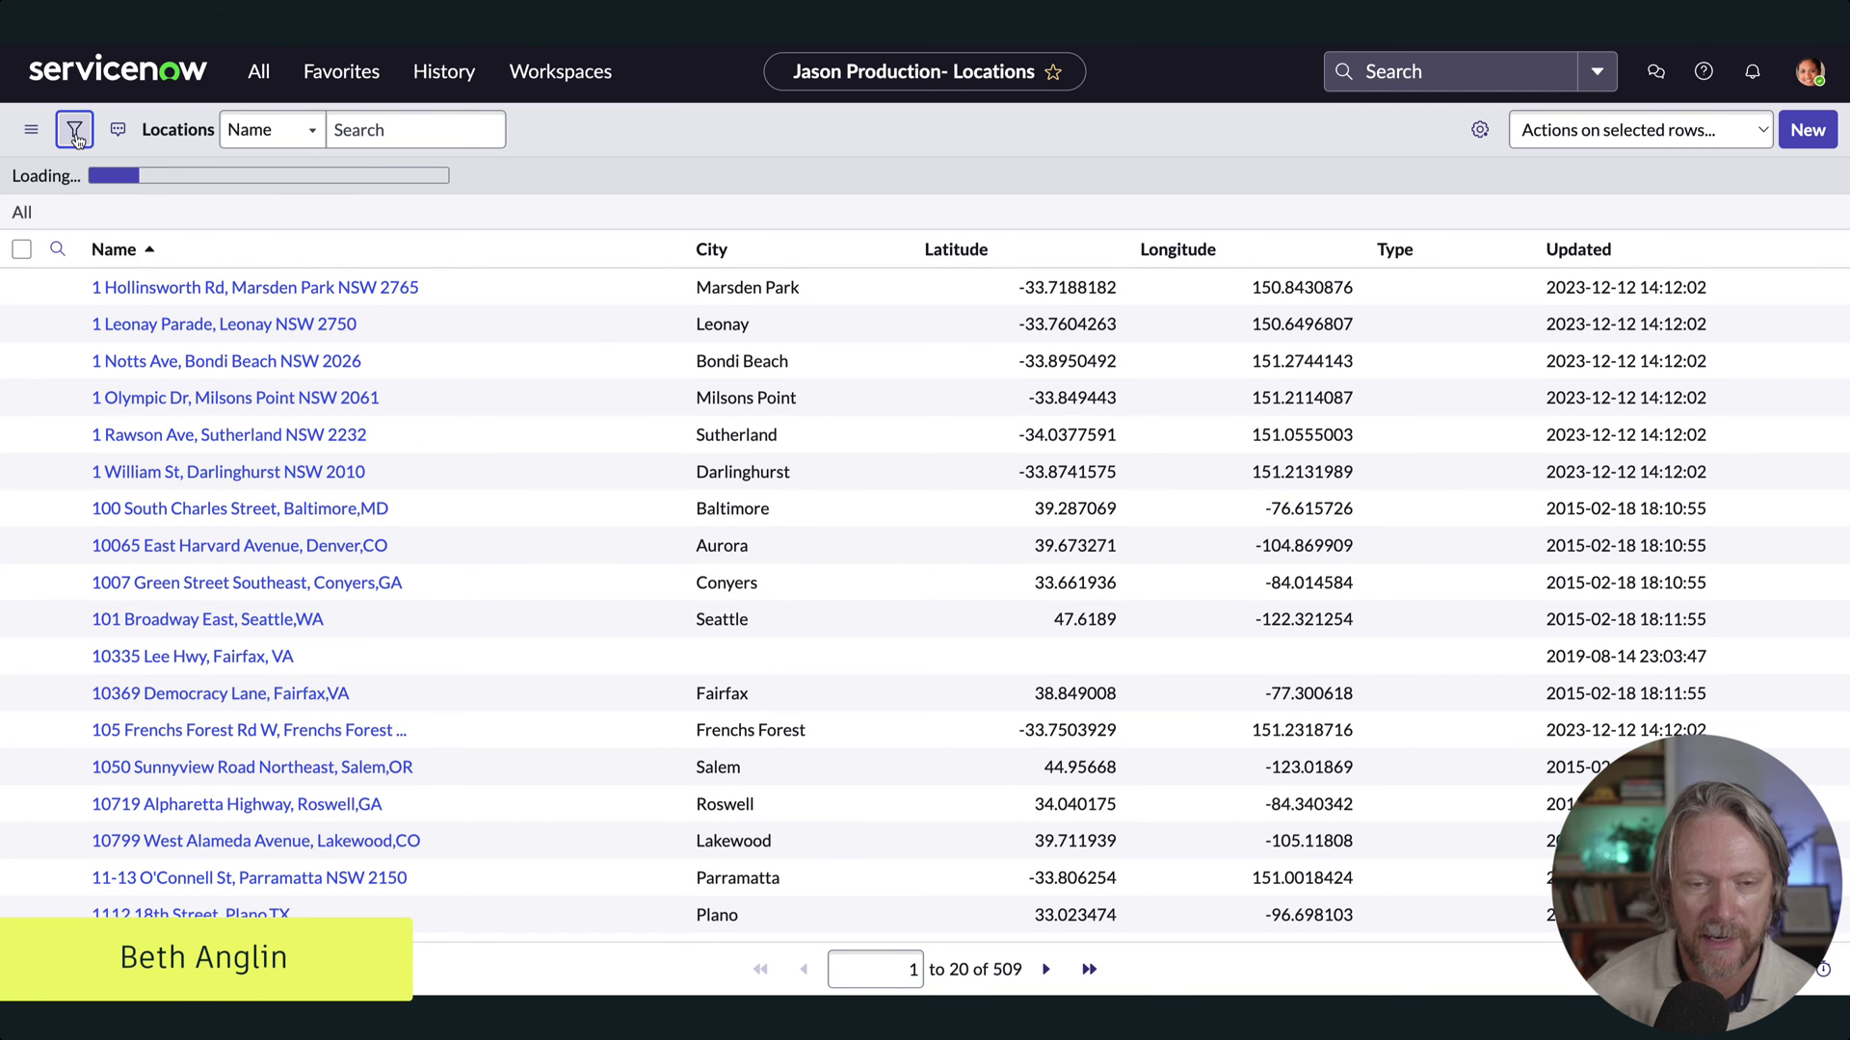
{"action": "left_click", "coordinate": [133, 239]}
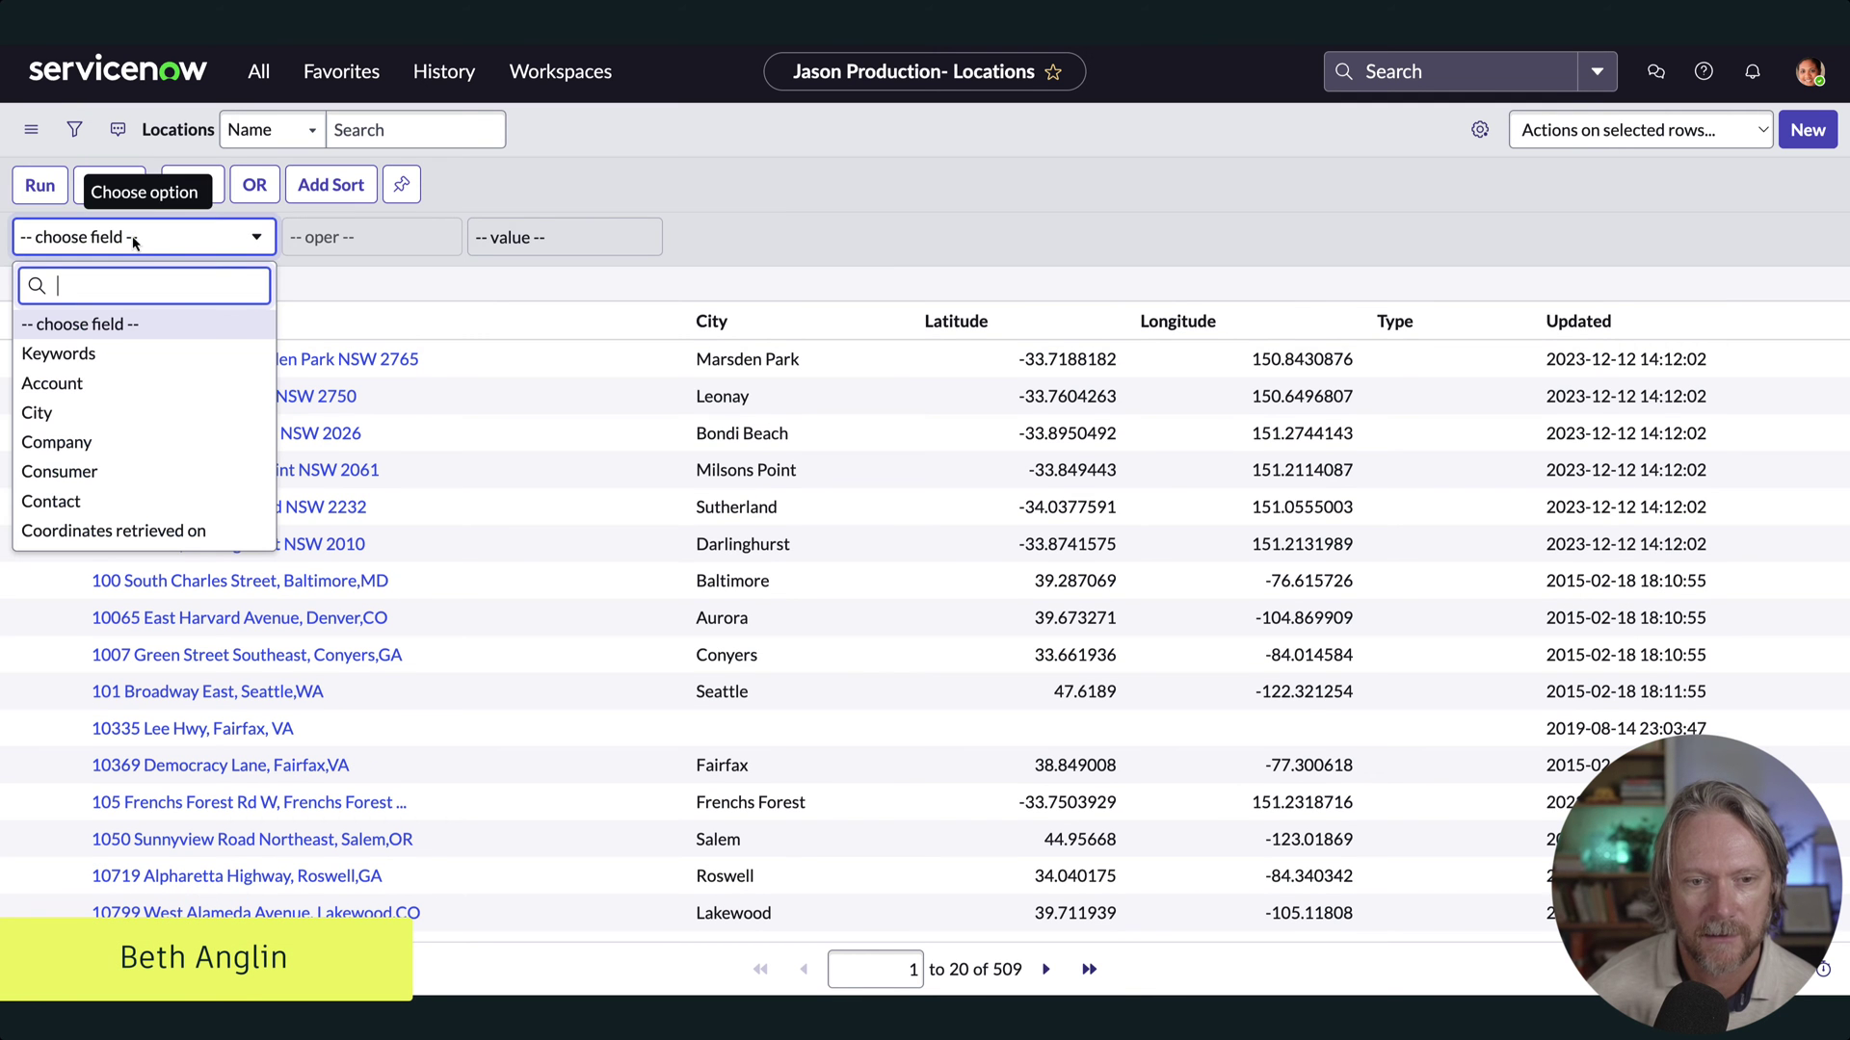
{"action": "type", "text": "typ"}
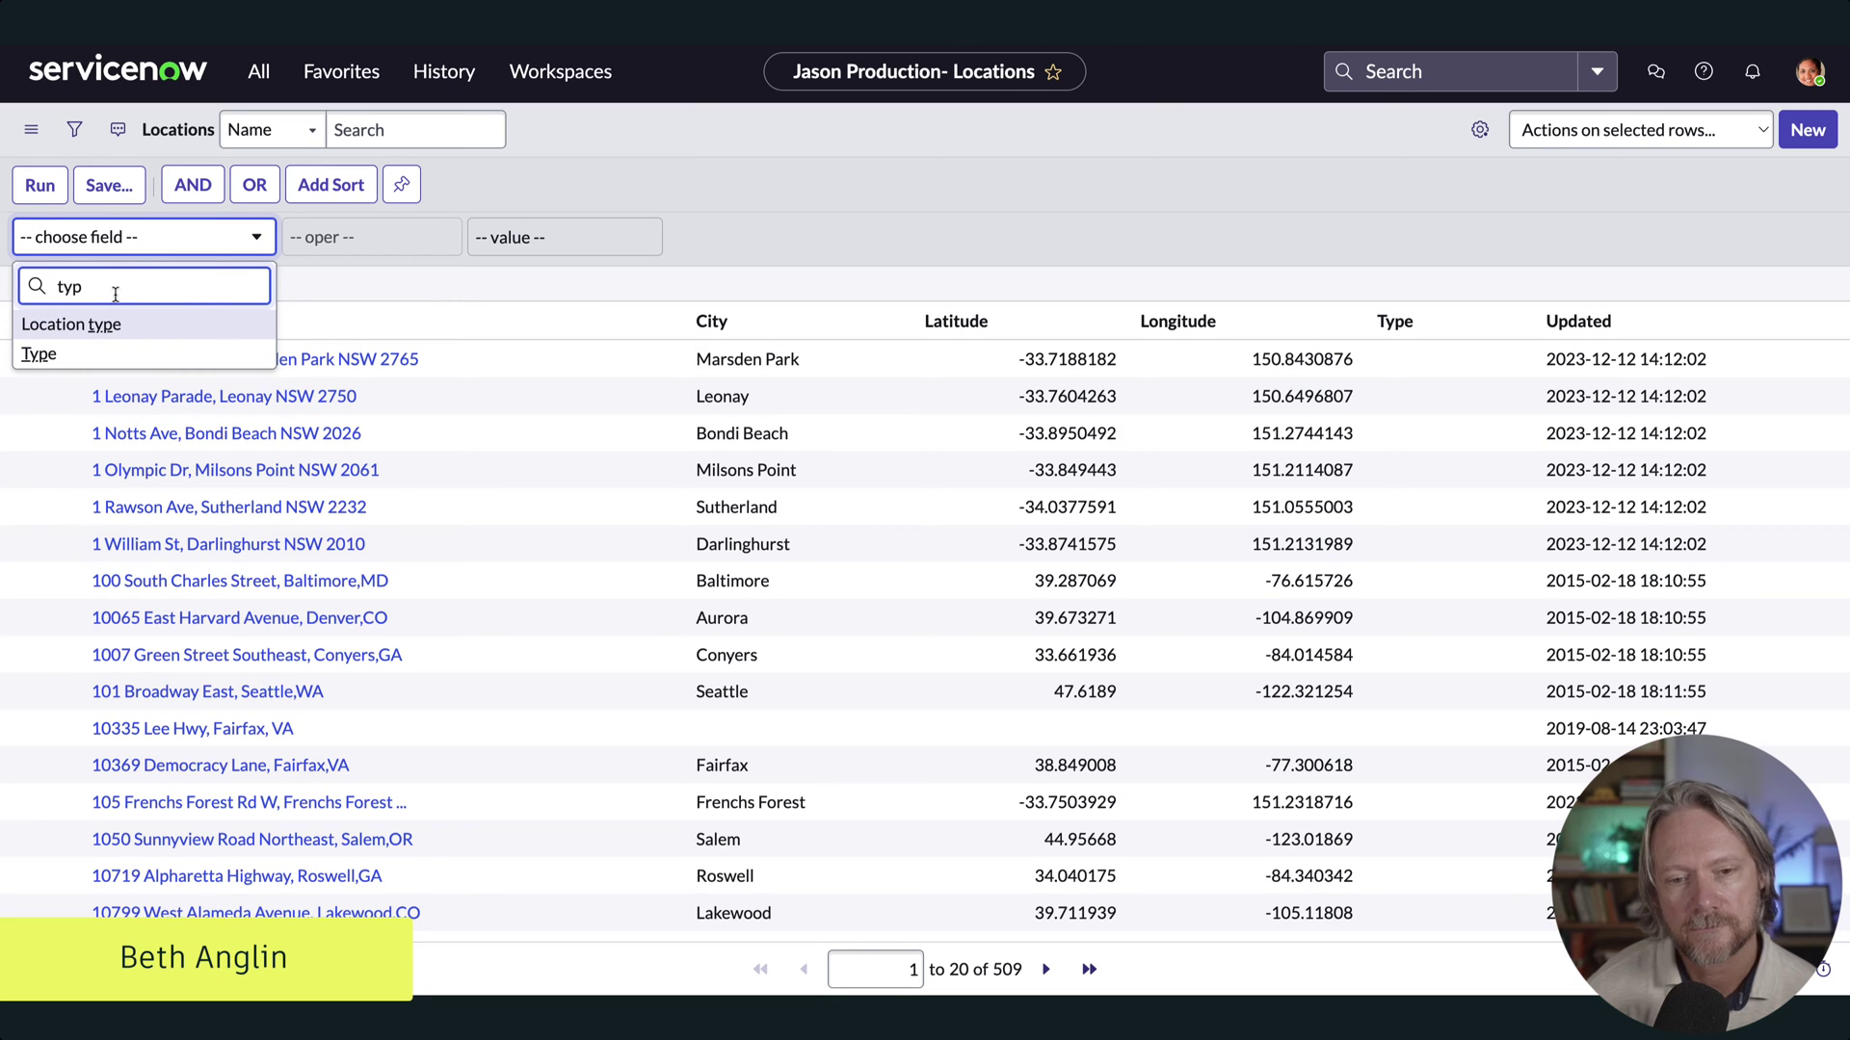
{"action": "left_click", "coordinate": [108, 358]}
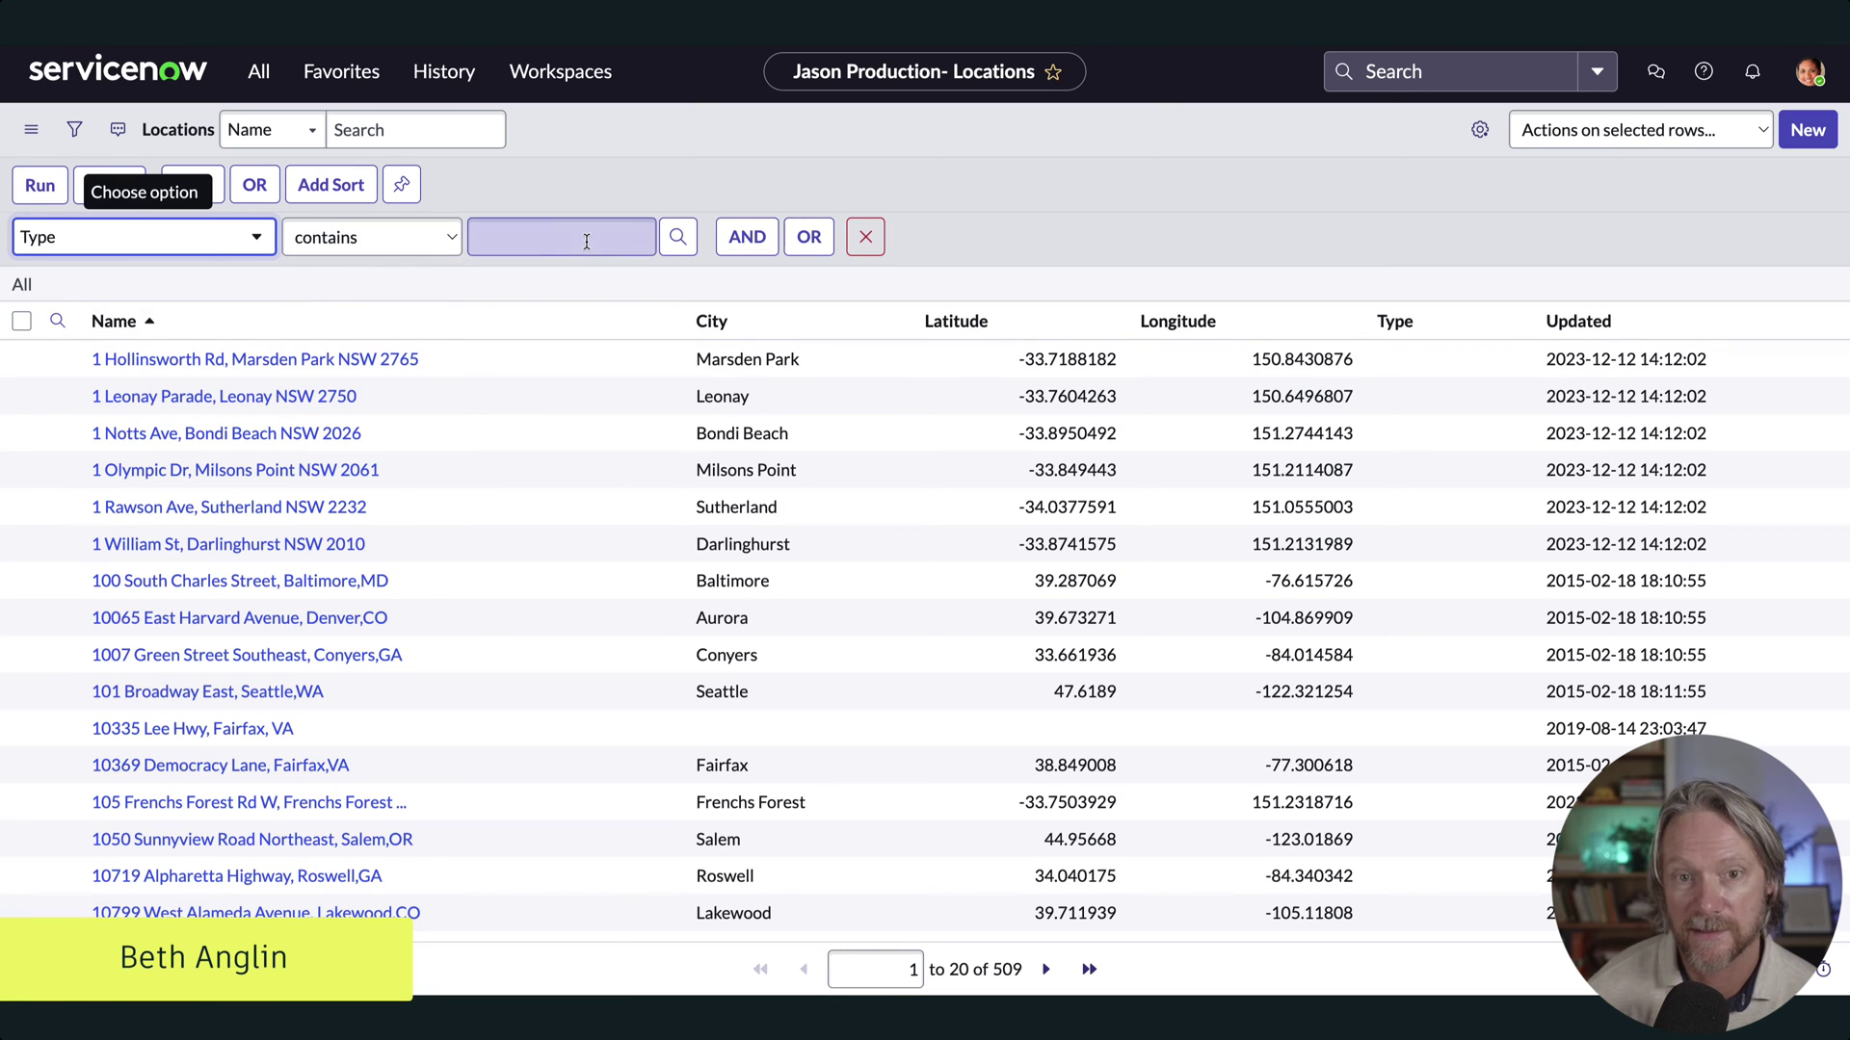
{"action": "left_click", "coordinate": [678, 238]}
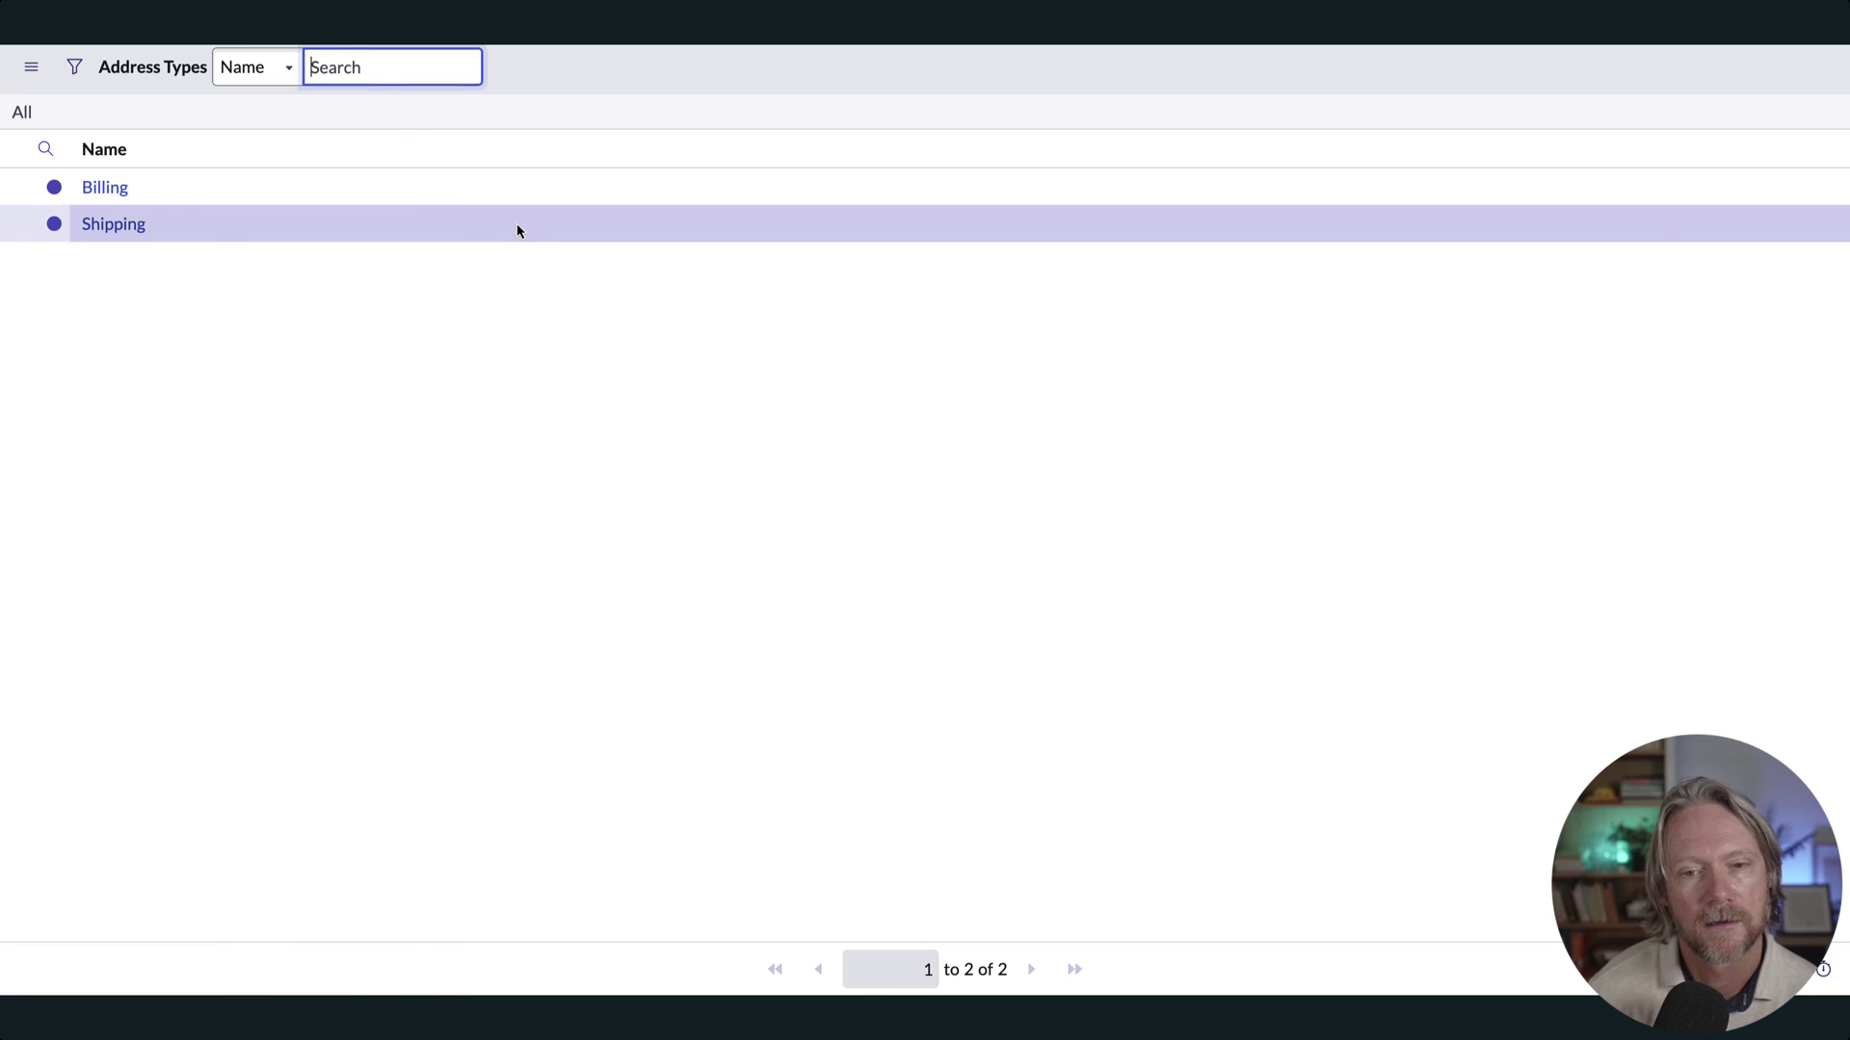
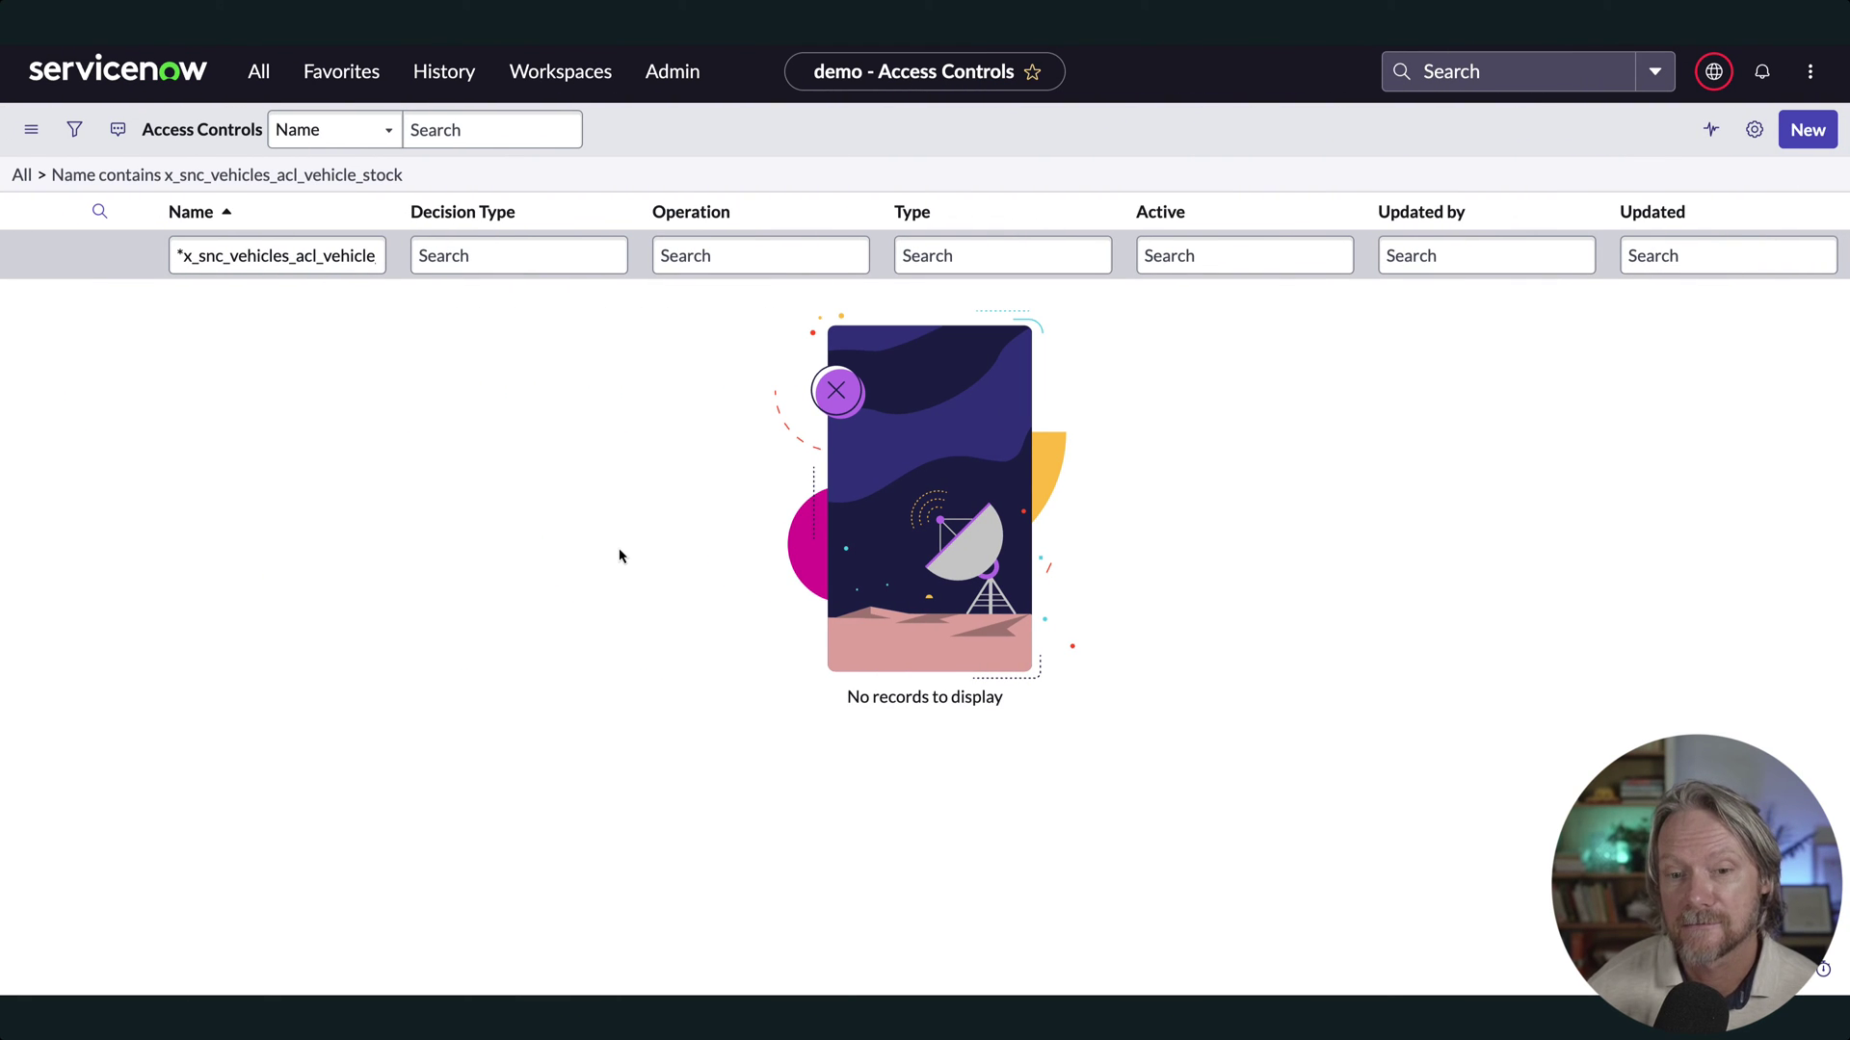
Create a new access control for the Vehicle Stock table with operation read and decision type Deny Unless
{"action": "left_click", "coordinate": [1808, 133]}
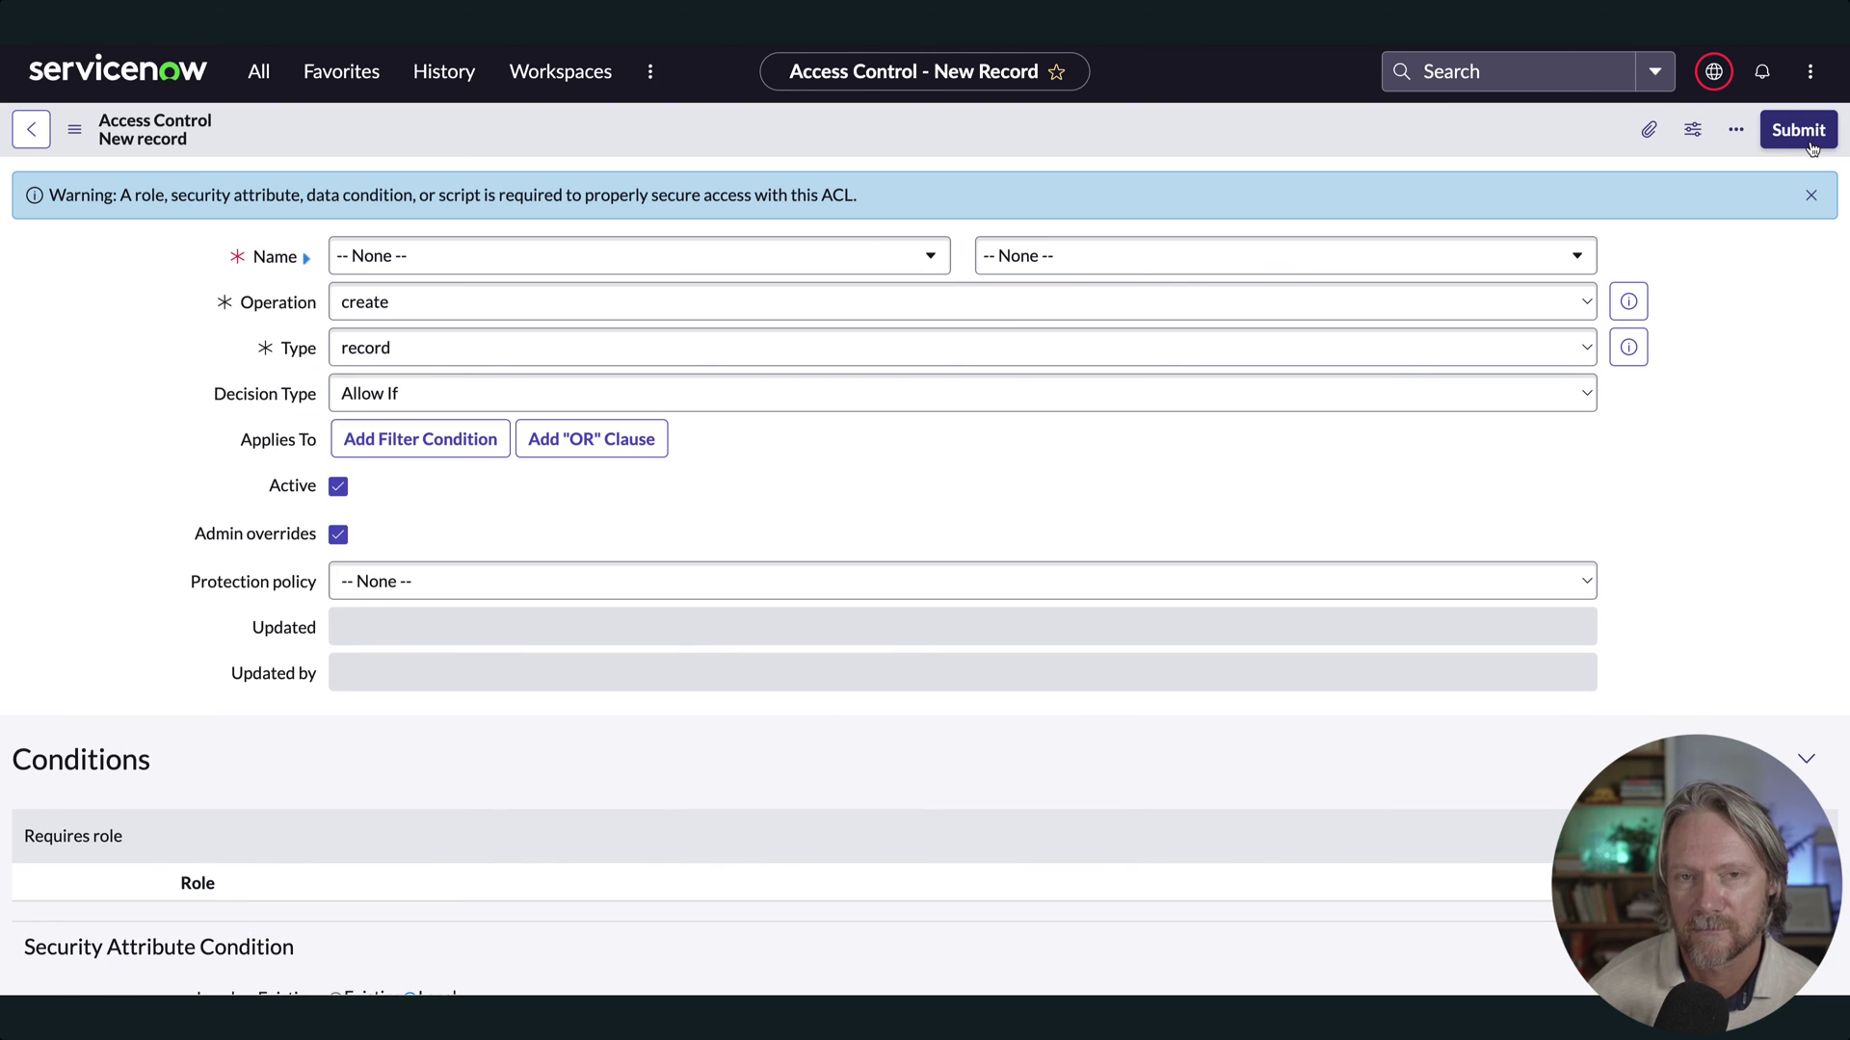
{"action": "left_click", "coordinate": [755, 259]}
{"action": "type", "text": "vehicle s"}
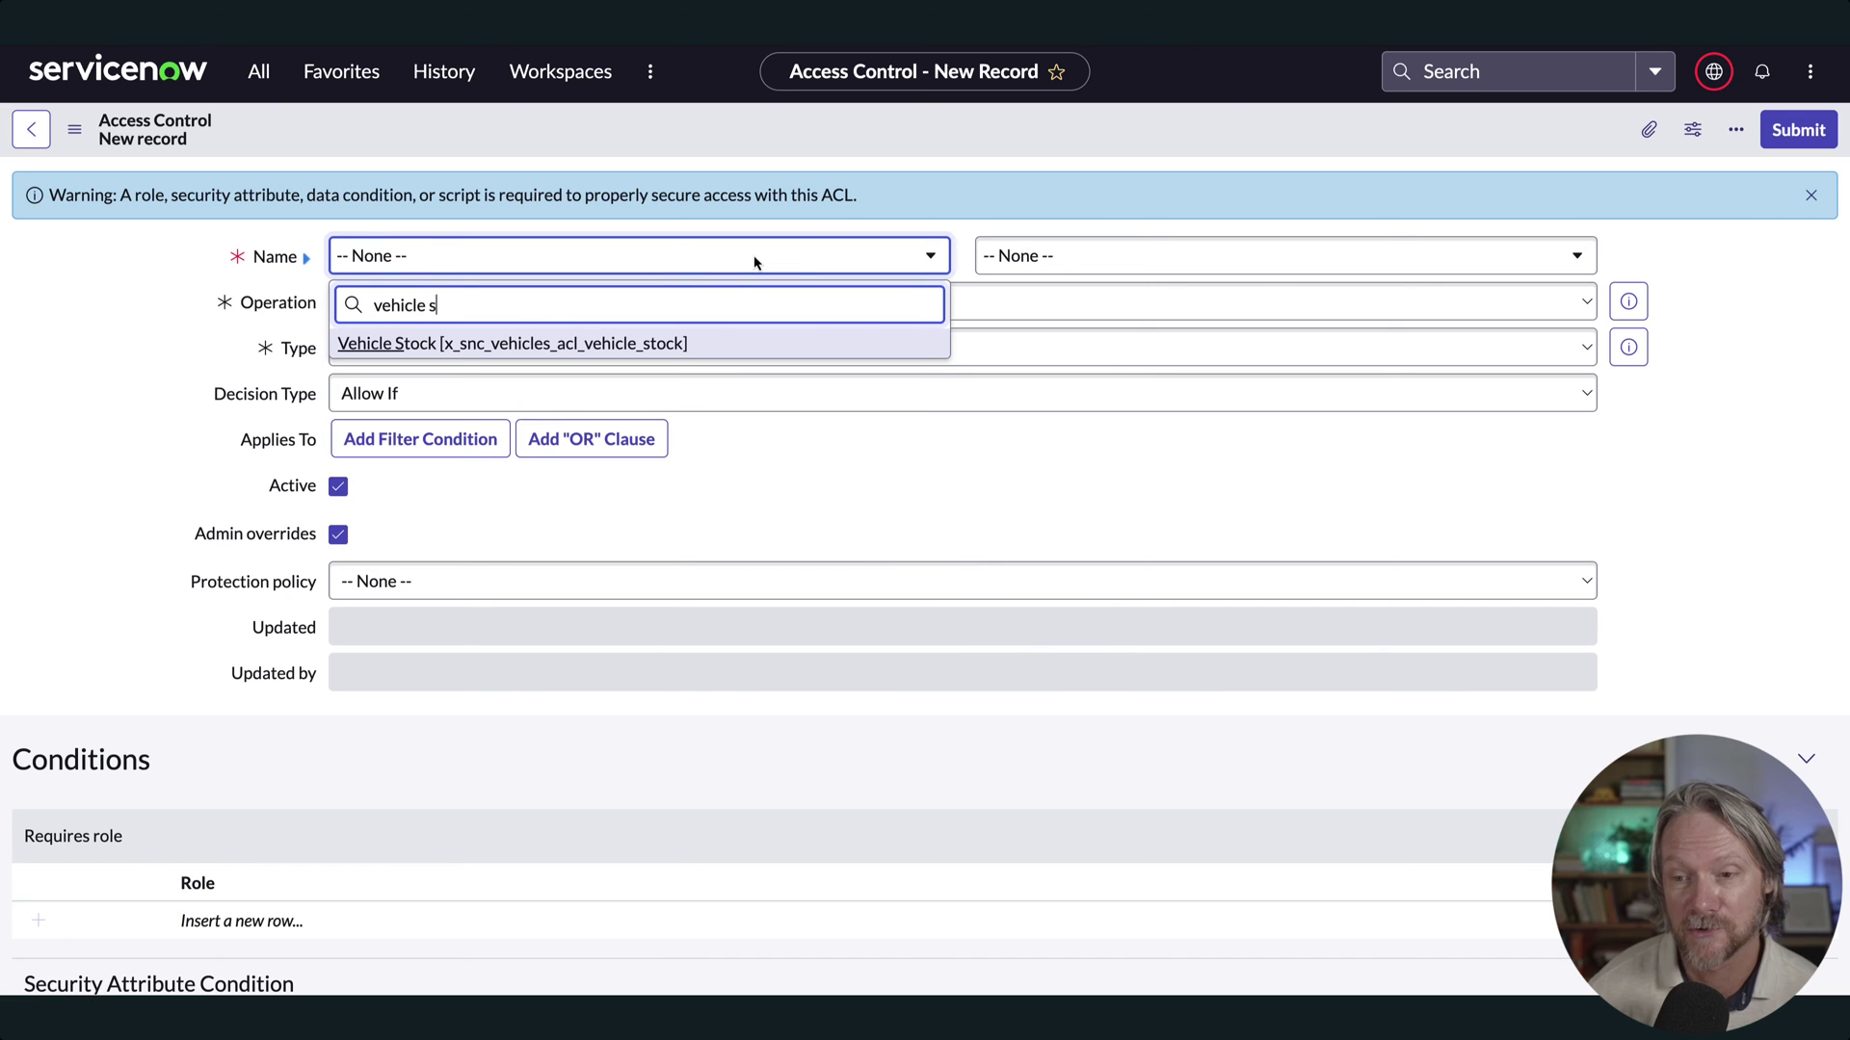
{"action": "key", "text": "Return"}
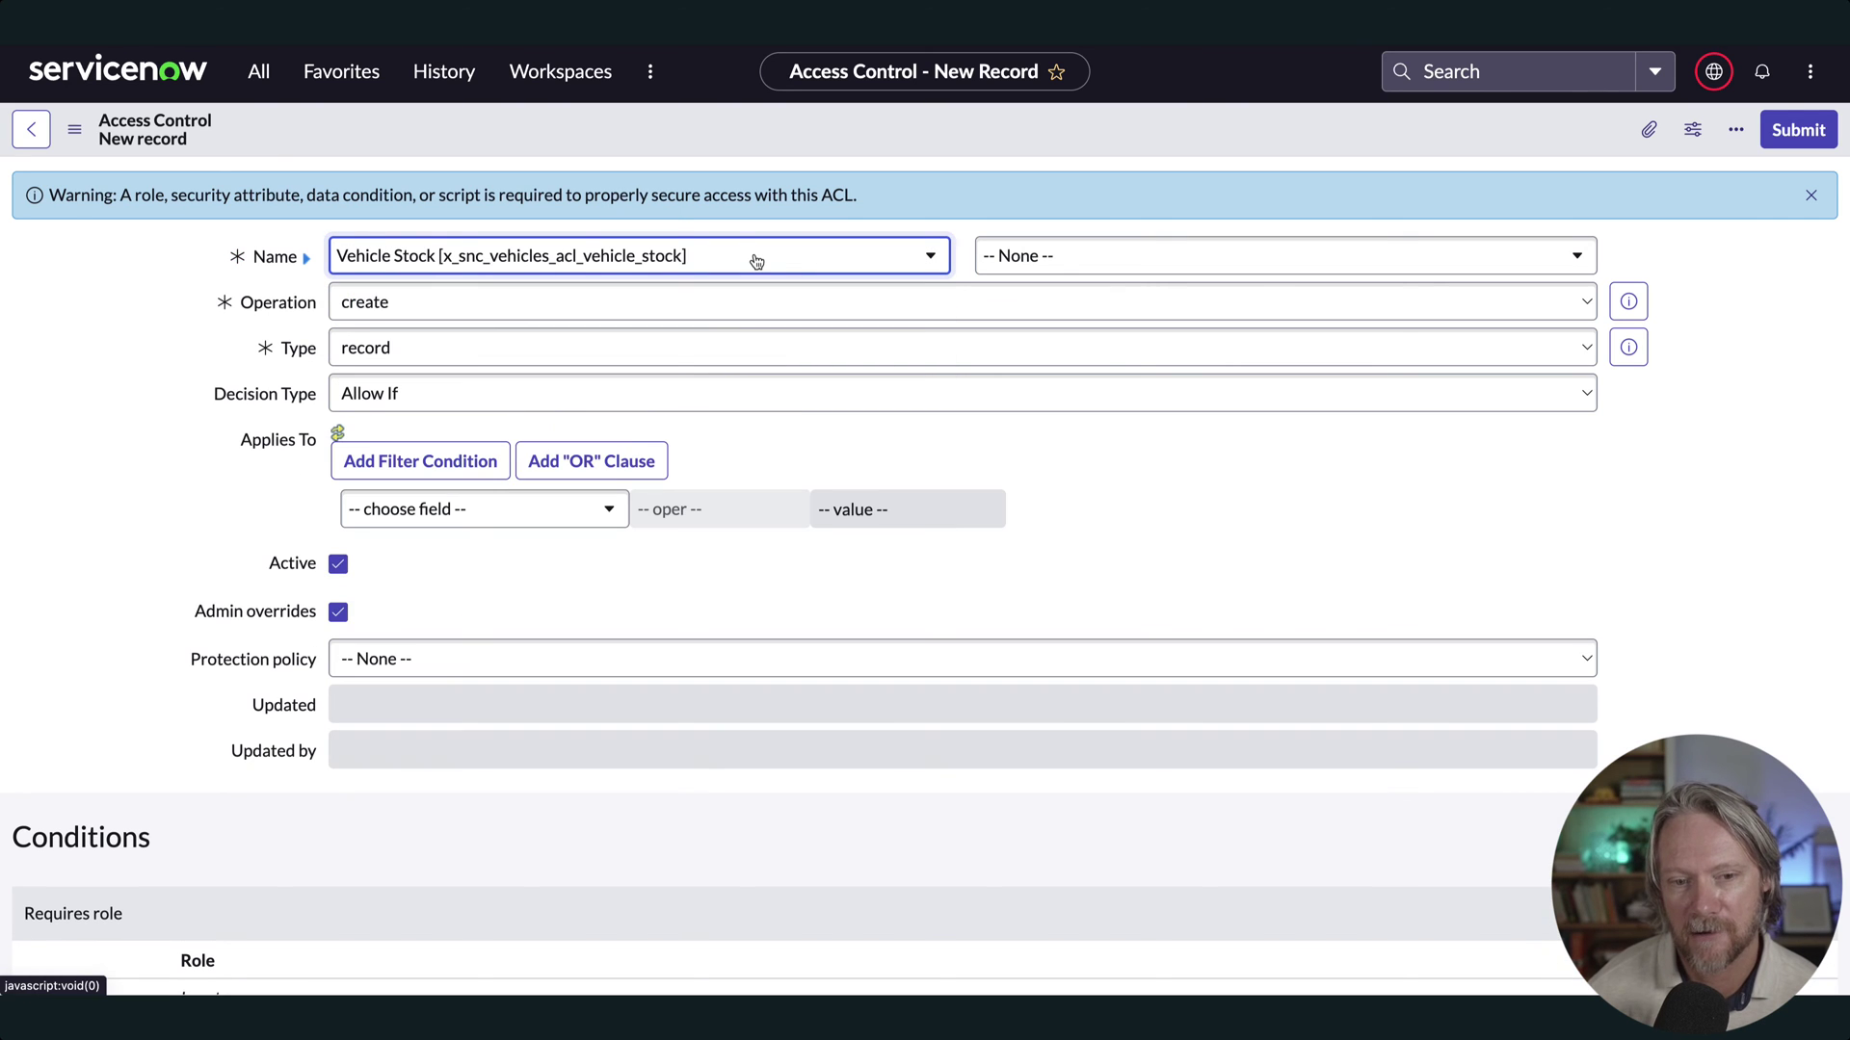
{"action": "left_click", "coordinate": [738, 295]}
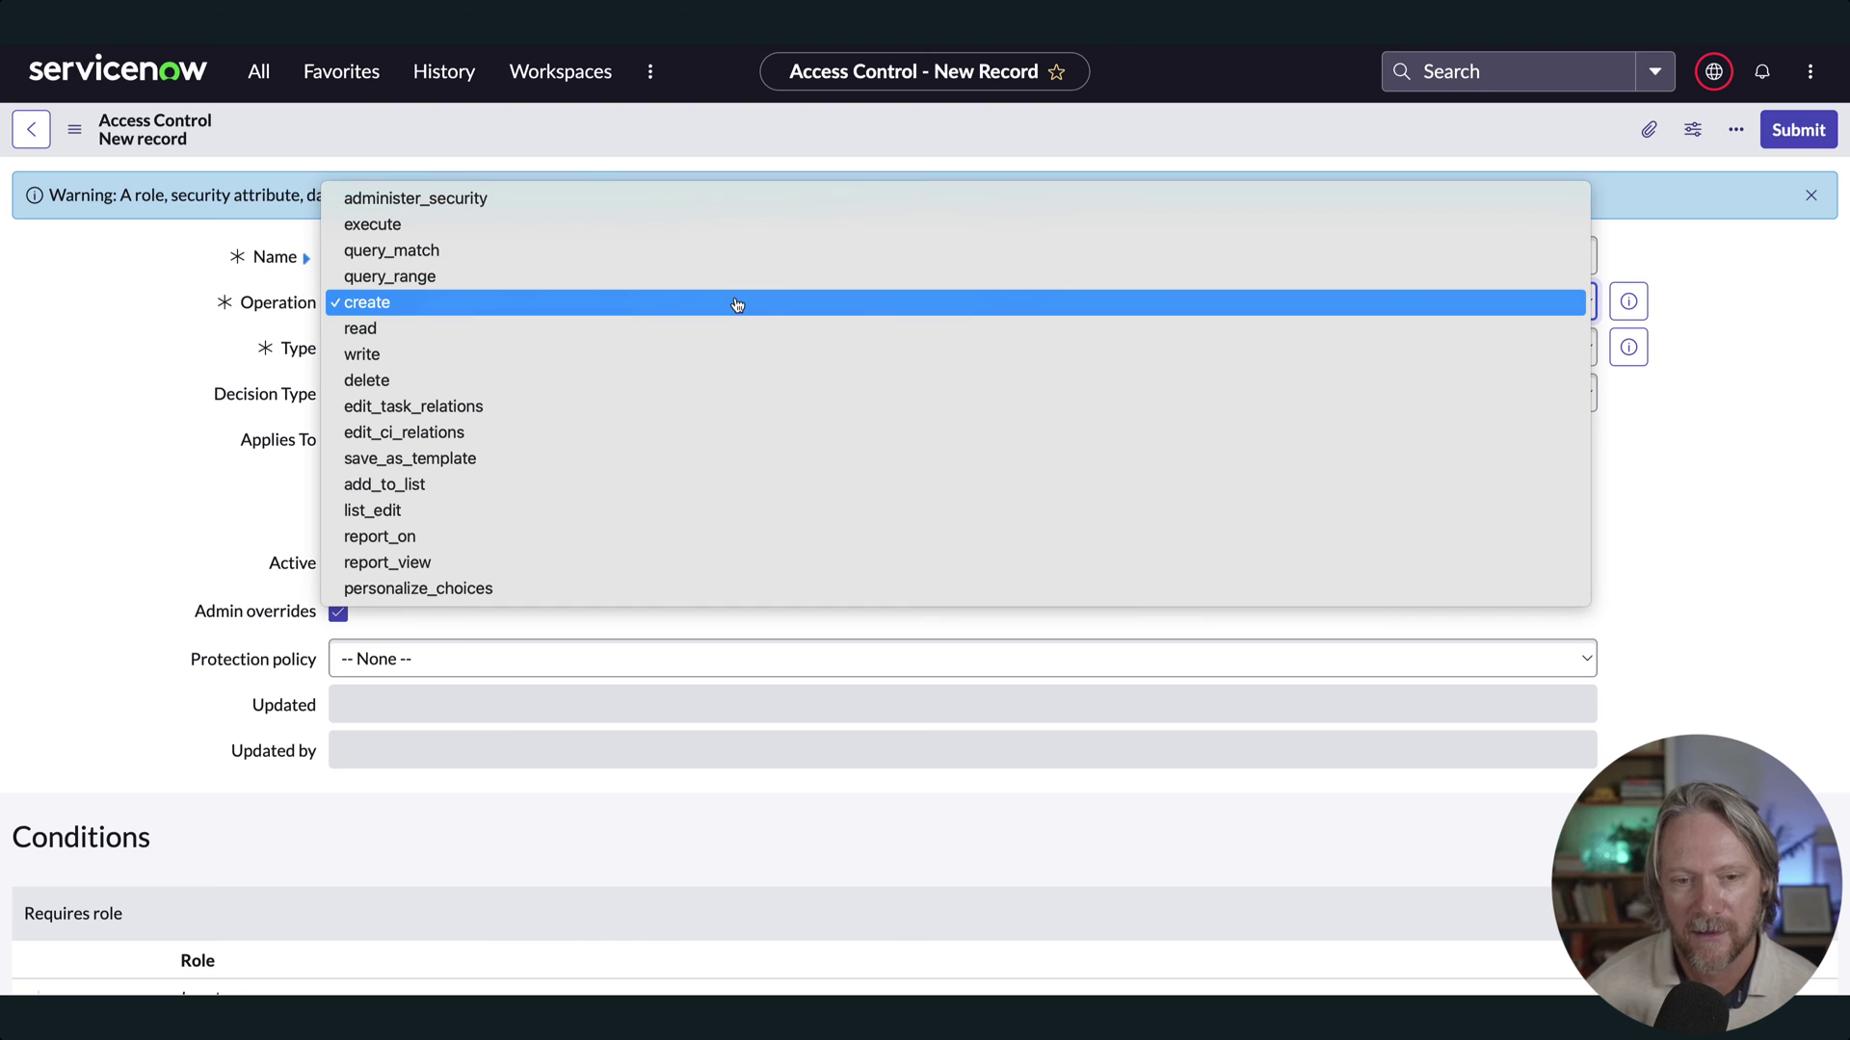
{"action": "left_click", "coordinate": [728, 334]}
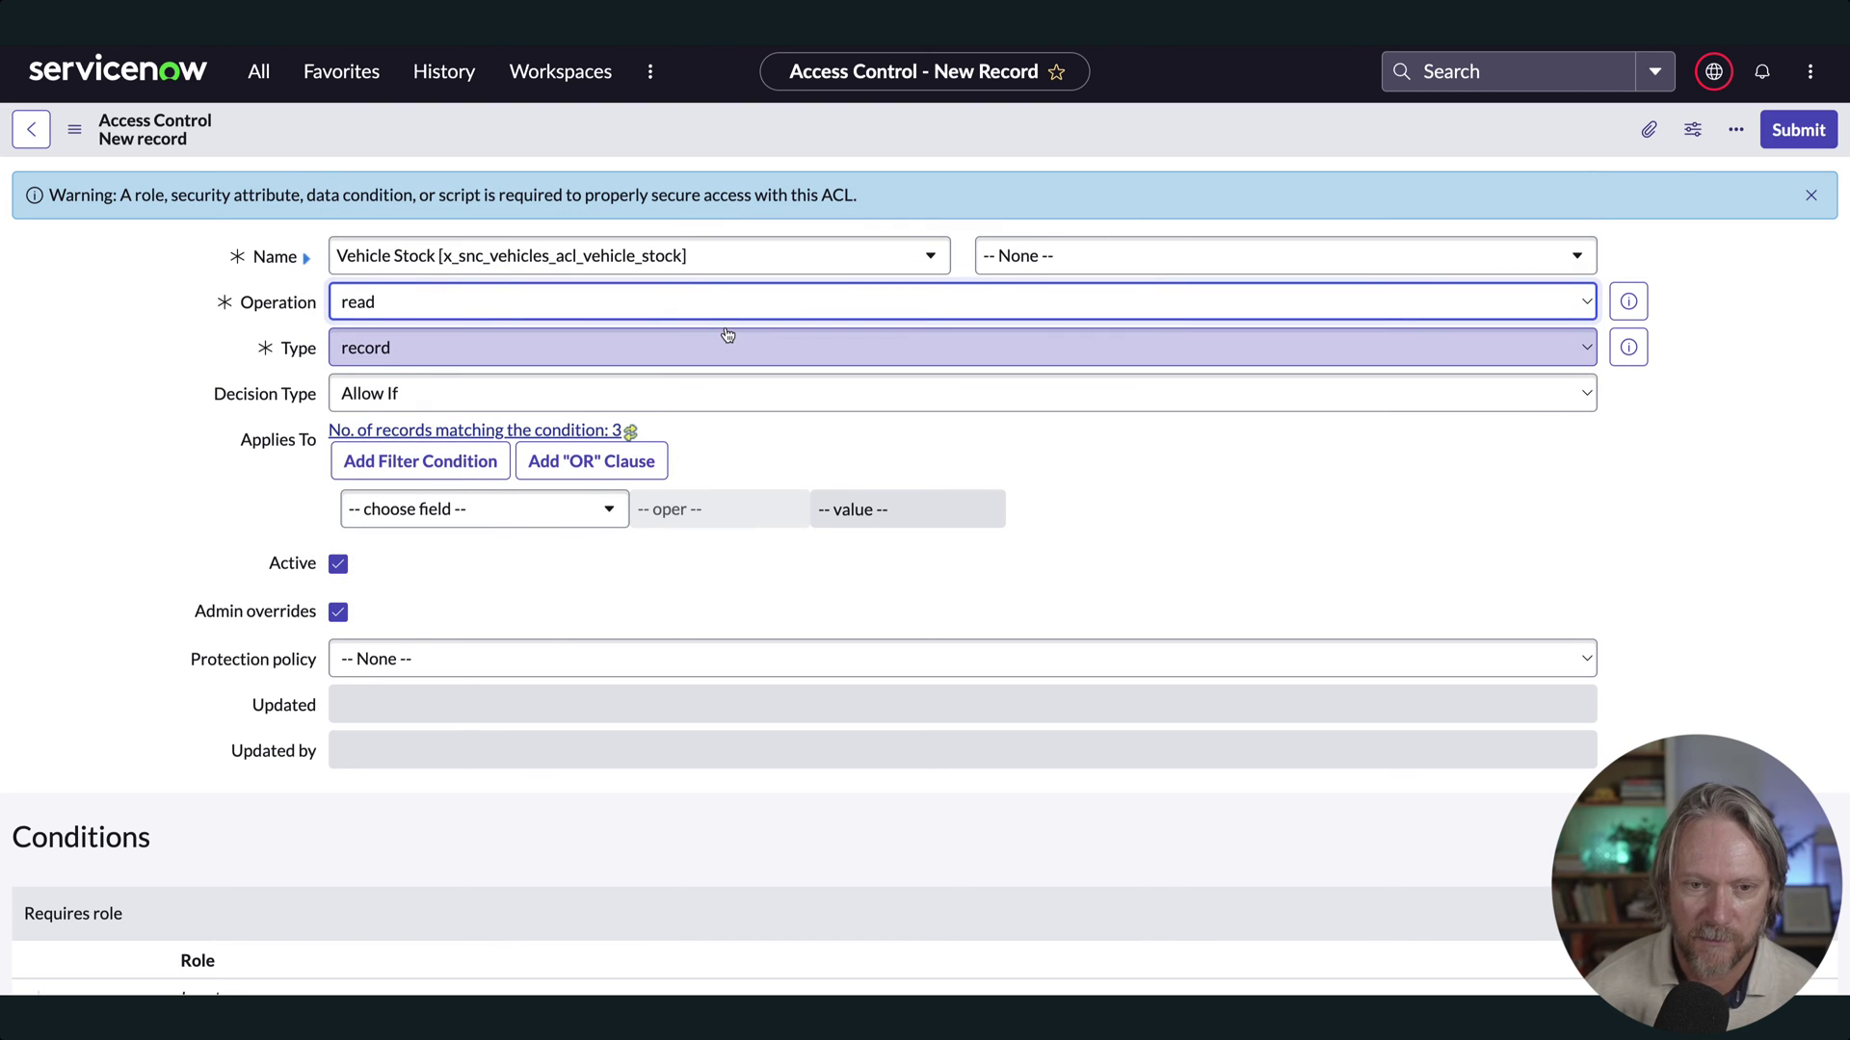
{"action": "left_click", "coordinate": [700, 390]}
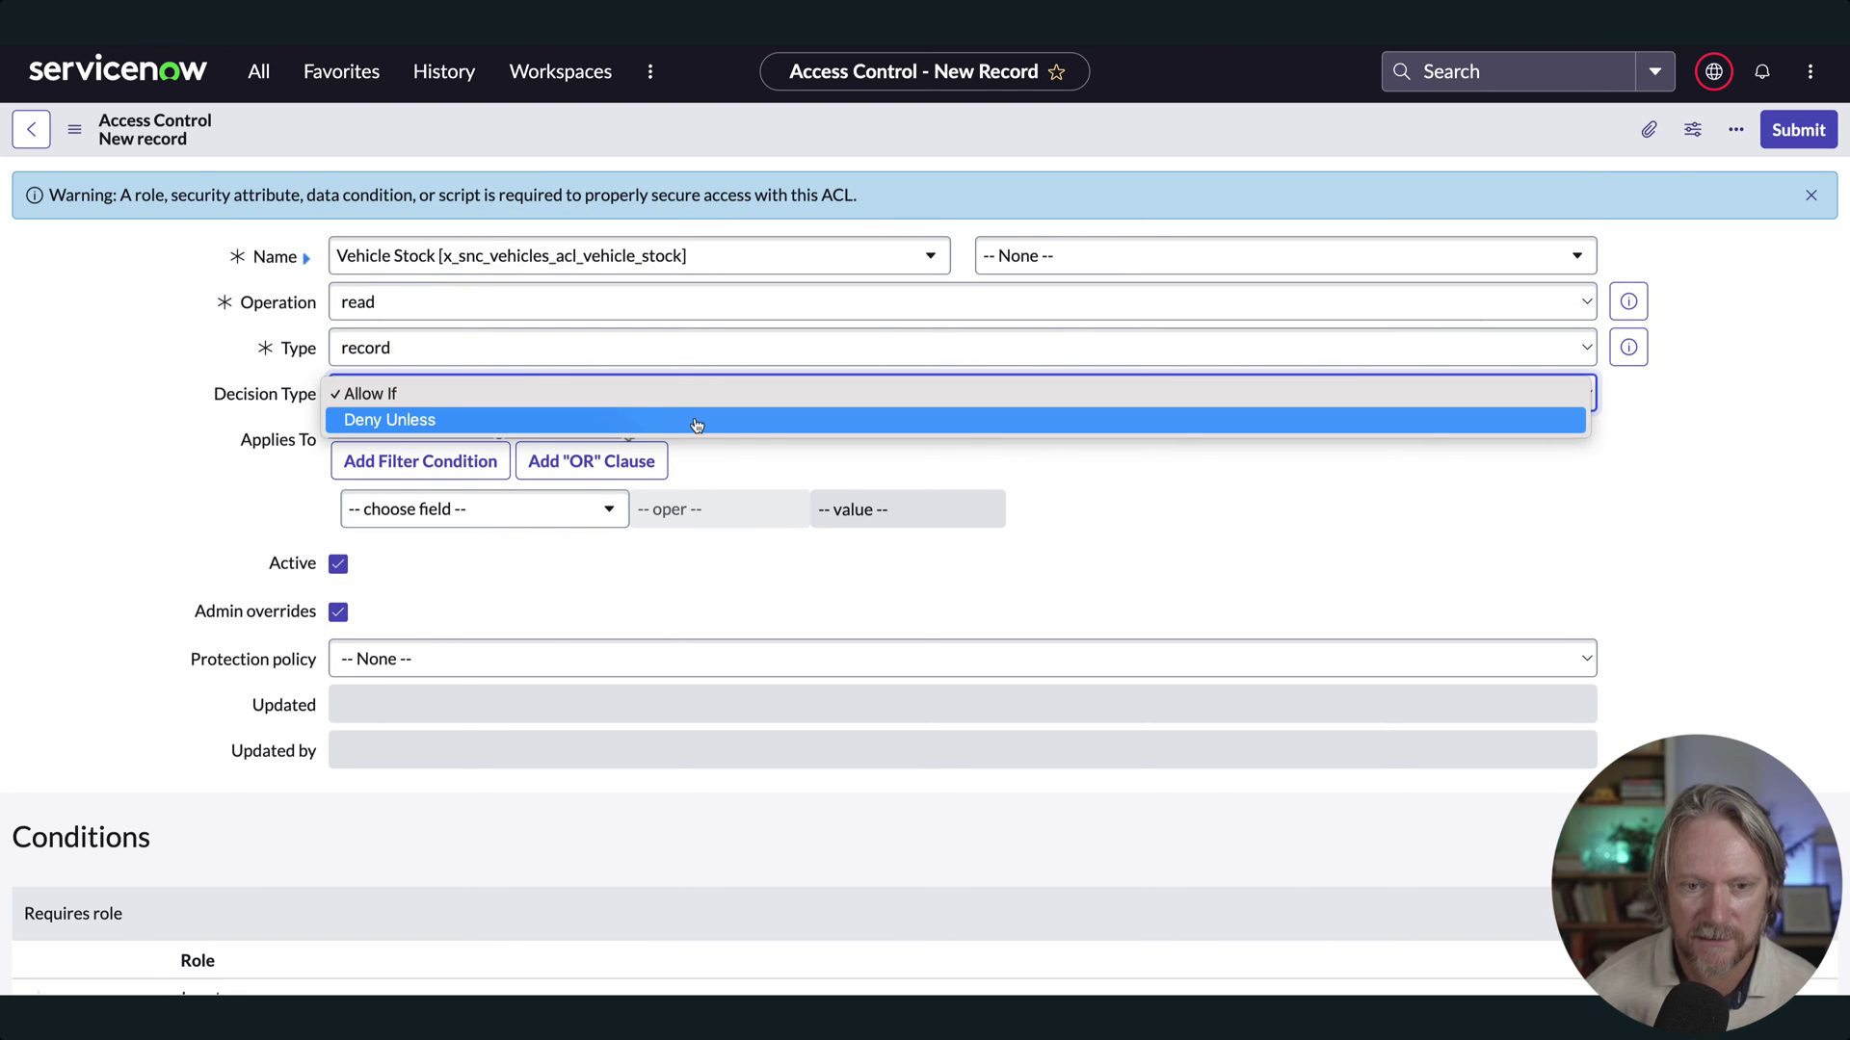
{"action": "left_click", "coordinate": [696, 421]}
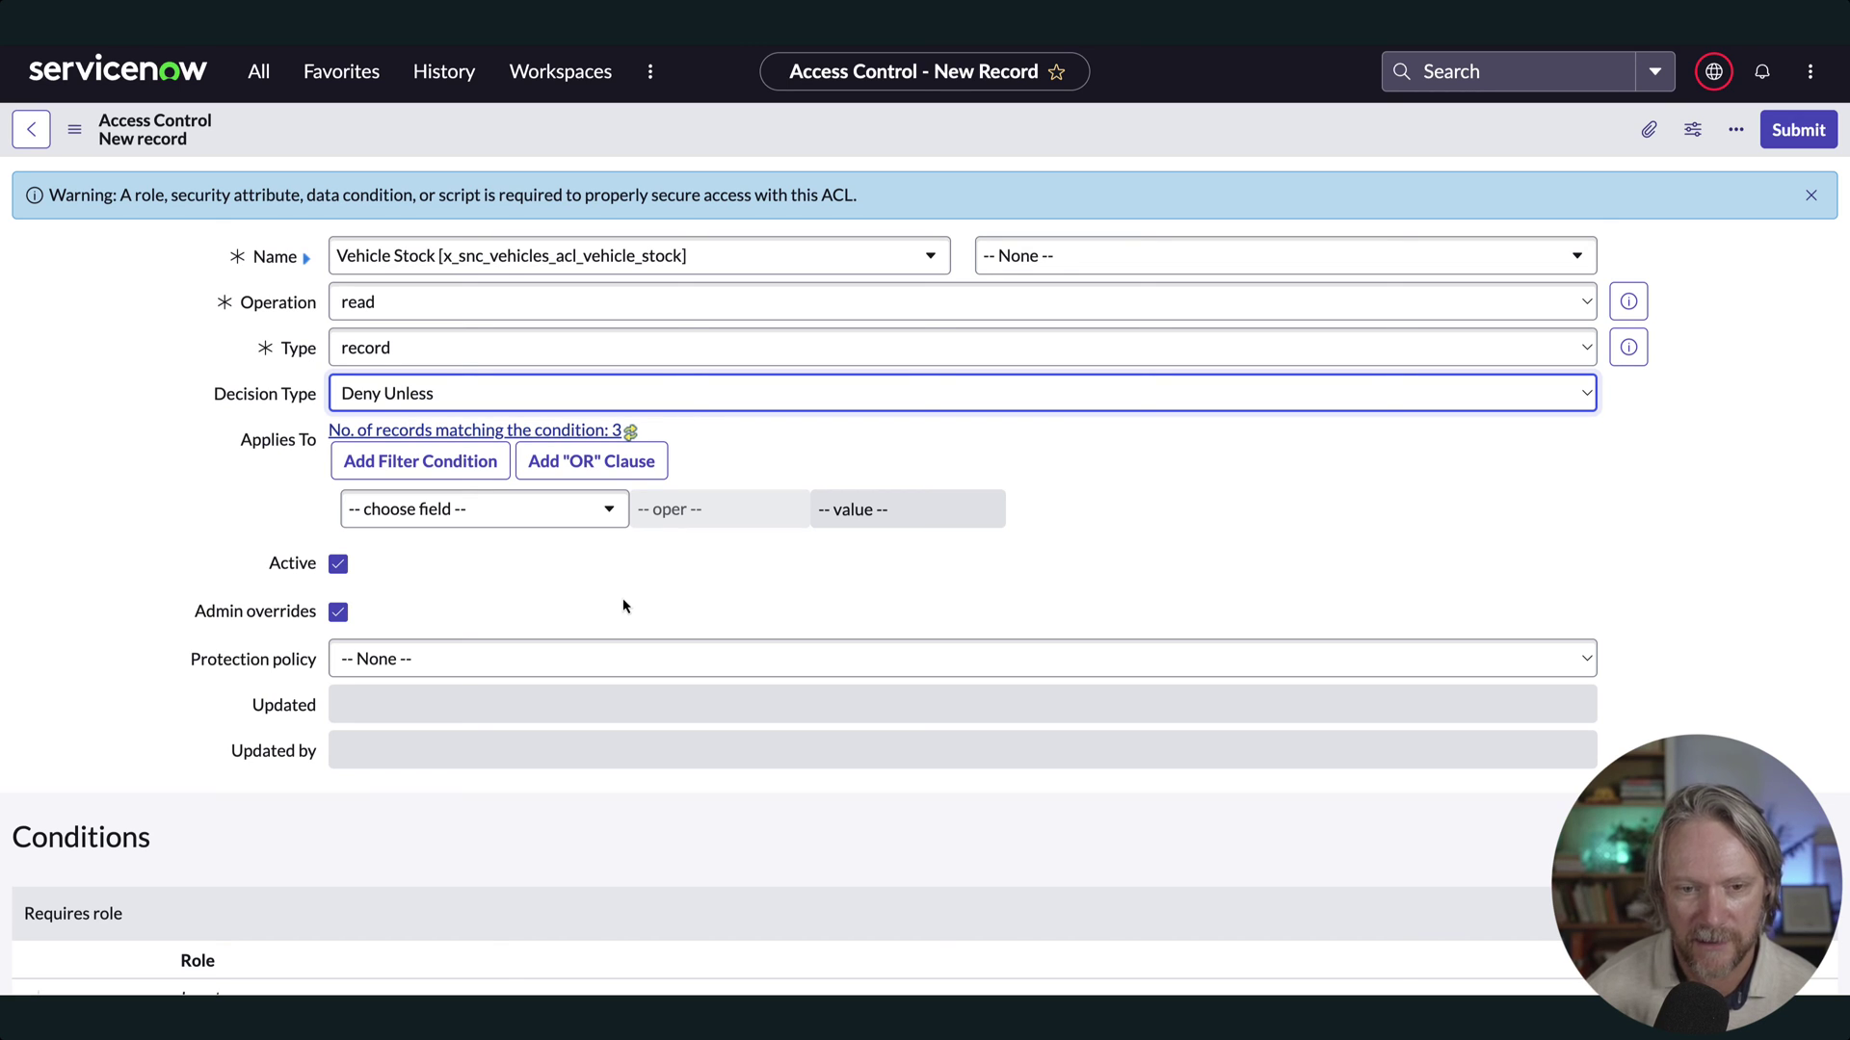
Add x_snc_vehicles_acl.user as the required role of the Deny Unless access control
{"action": "scroll", "coordinate": [623, 605], "scroll_direction": "down", "scroll_amount": 1}
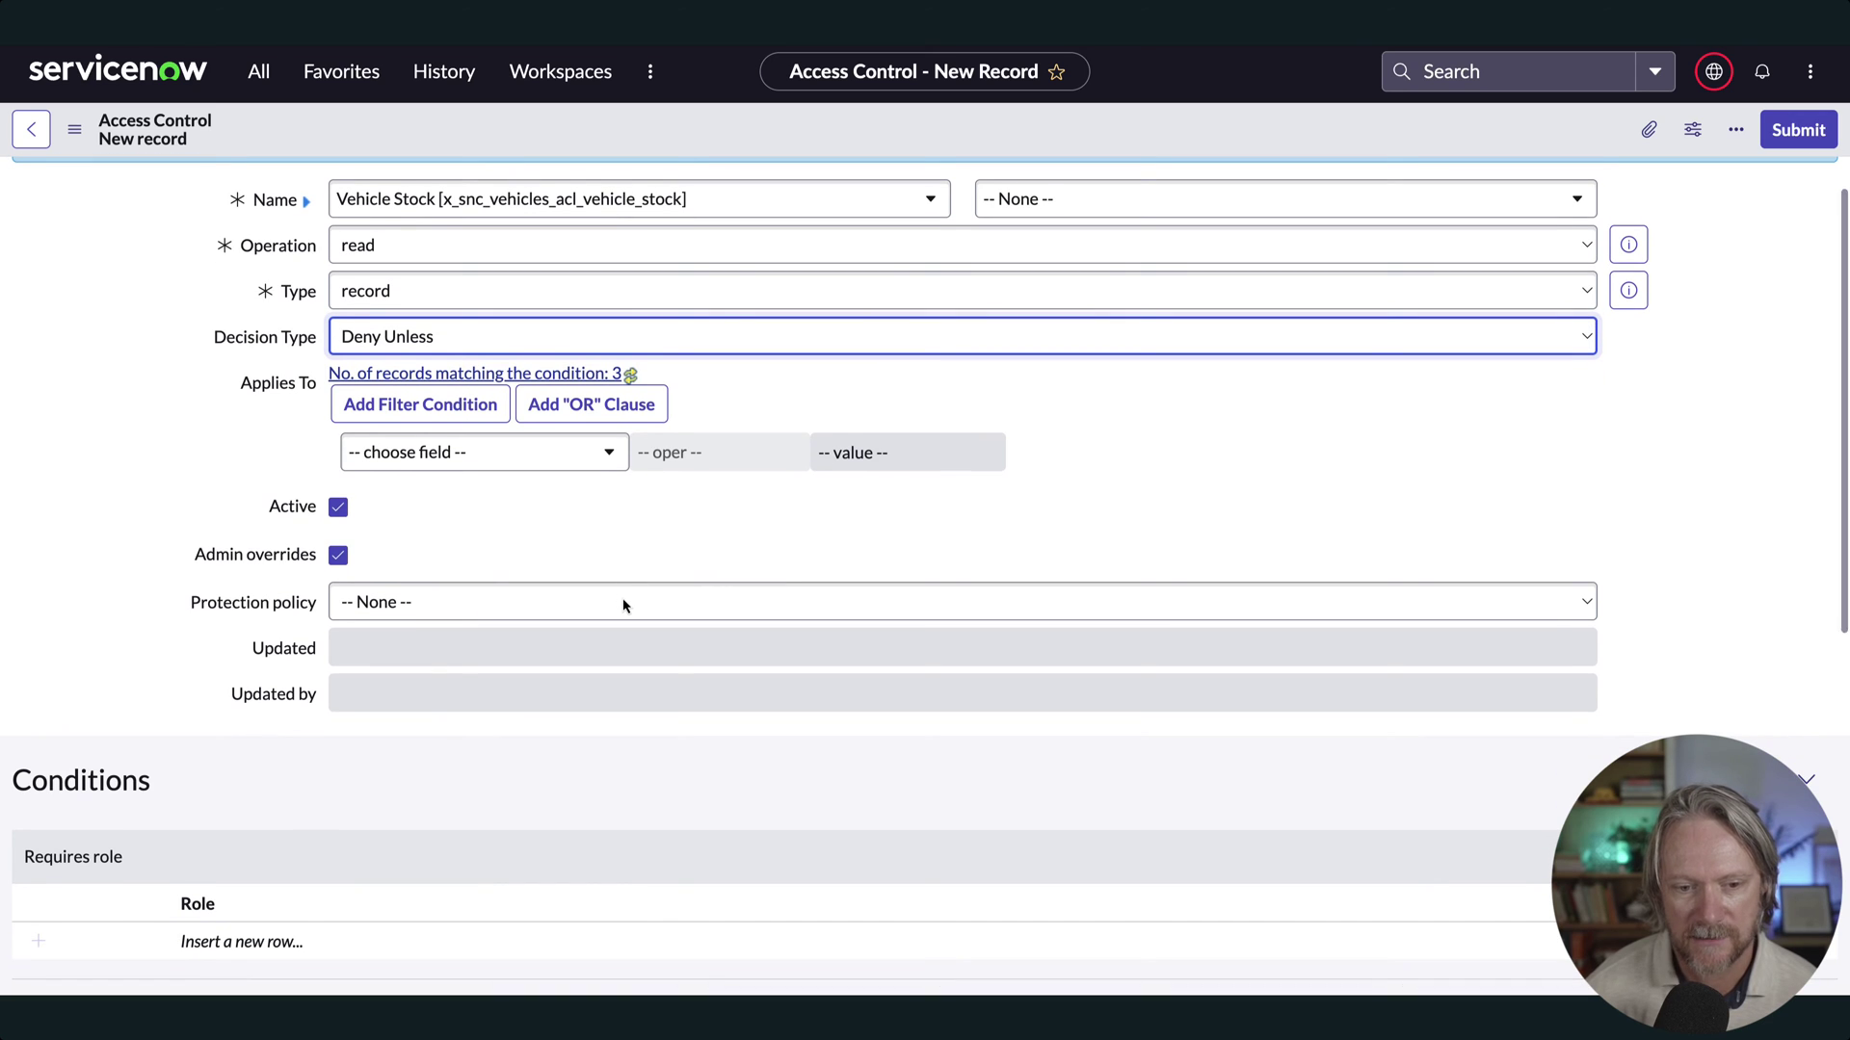
{"action": "scroll", "coordinate": [623, 605], "scroll_direction": "down", "scroll_amount": 2}
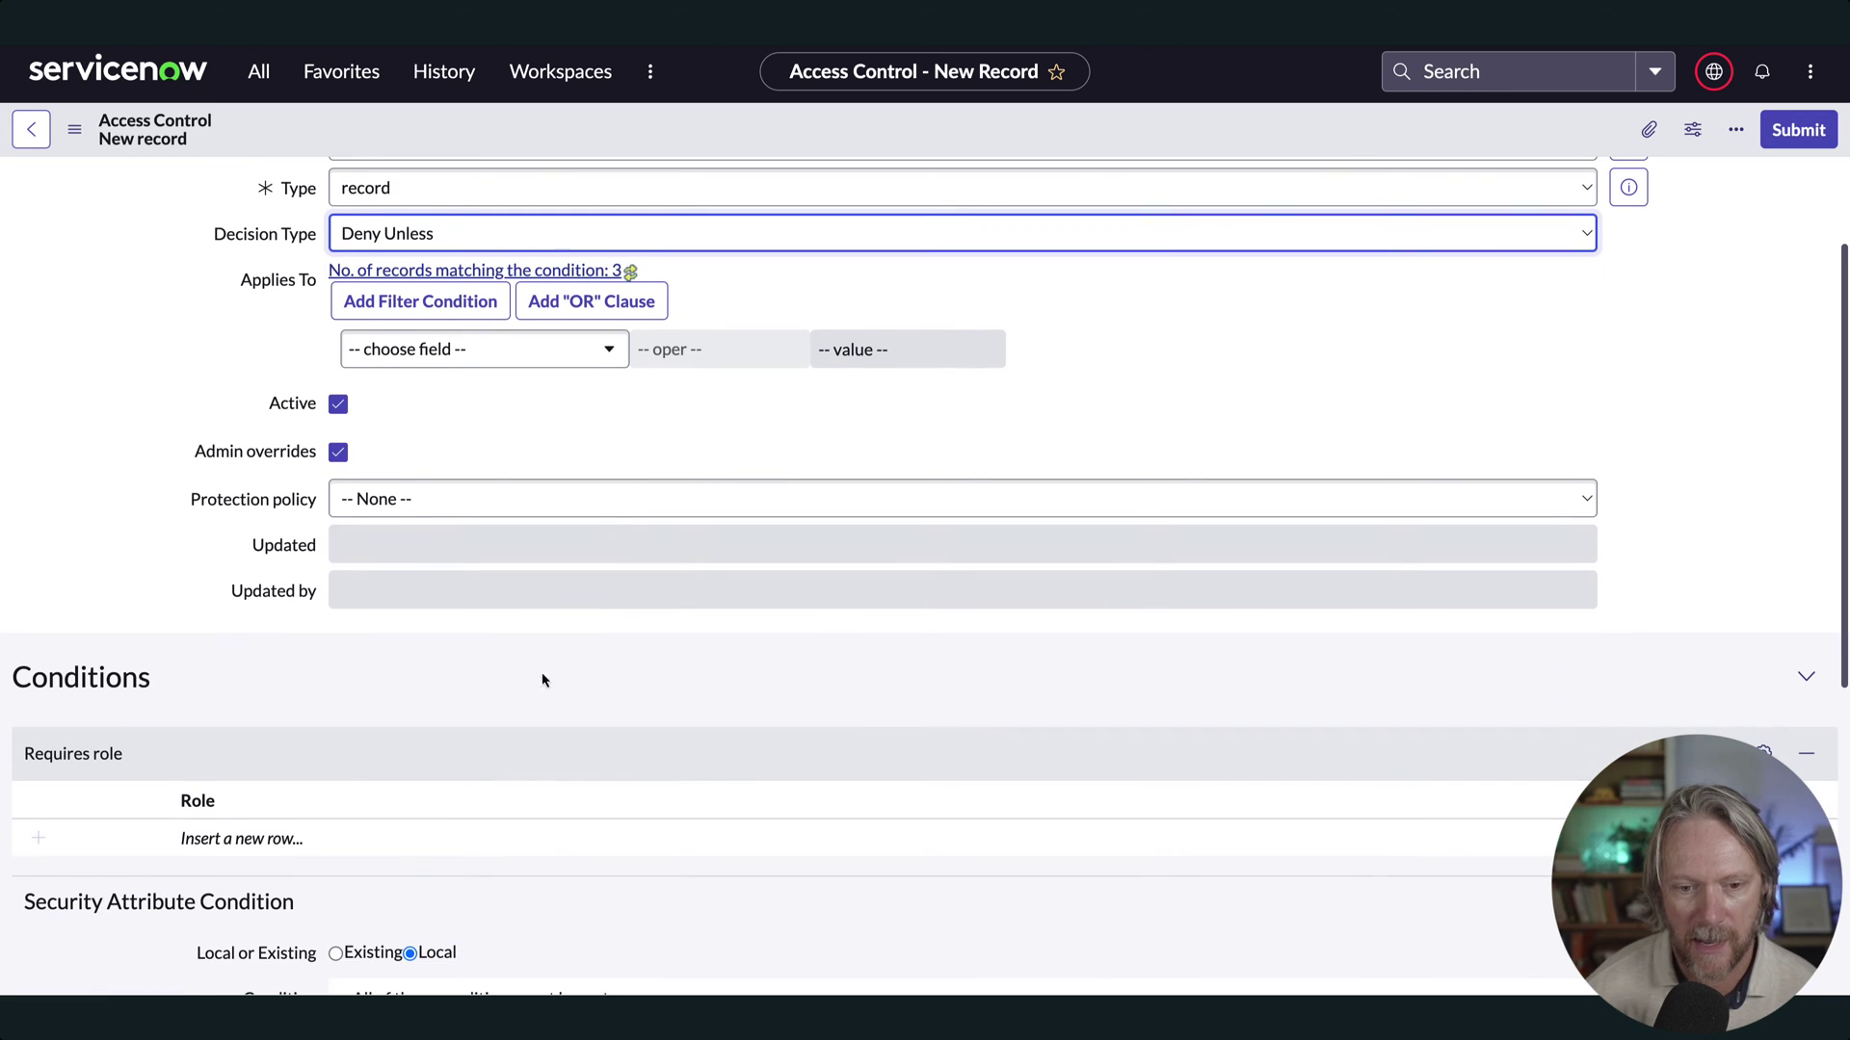
{"action": "left_click", "coordinate": [371, 846]}
{"action": "left_click", "coordinate": [370, 843]}
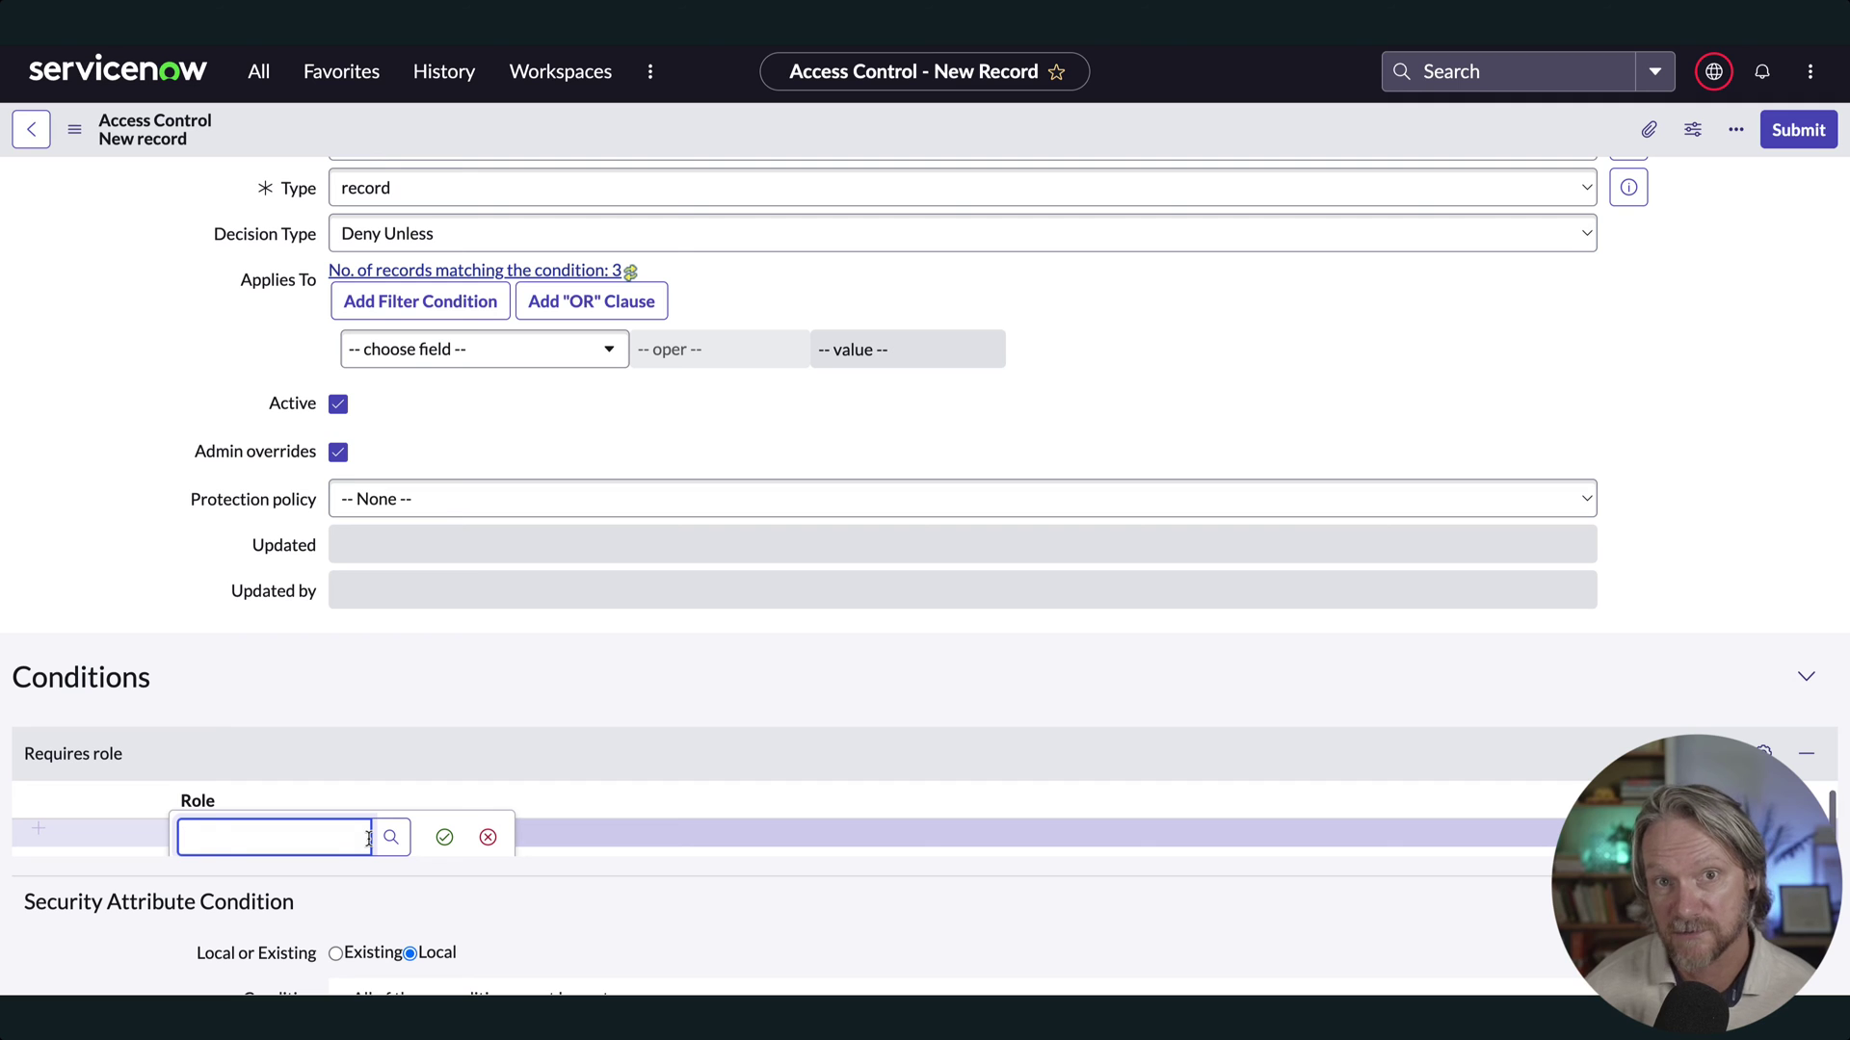
{"action": "type", "text": "x"}
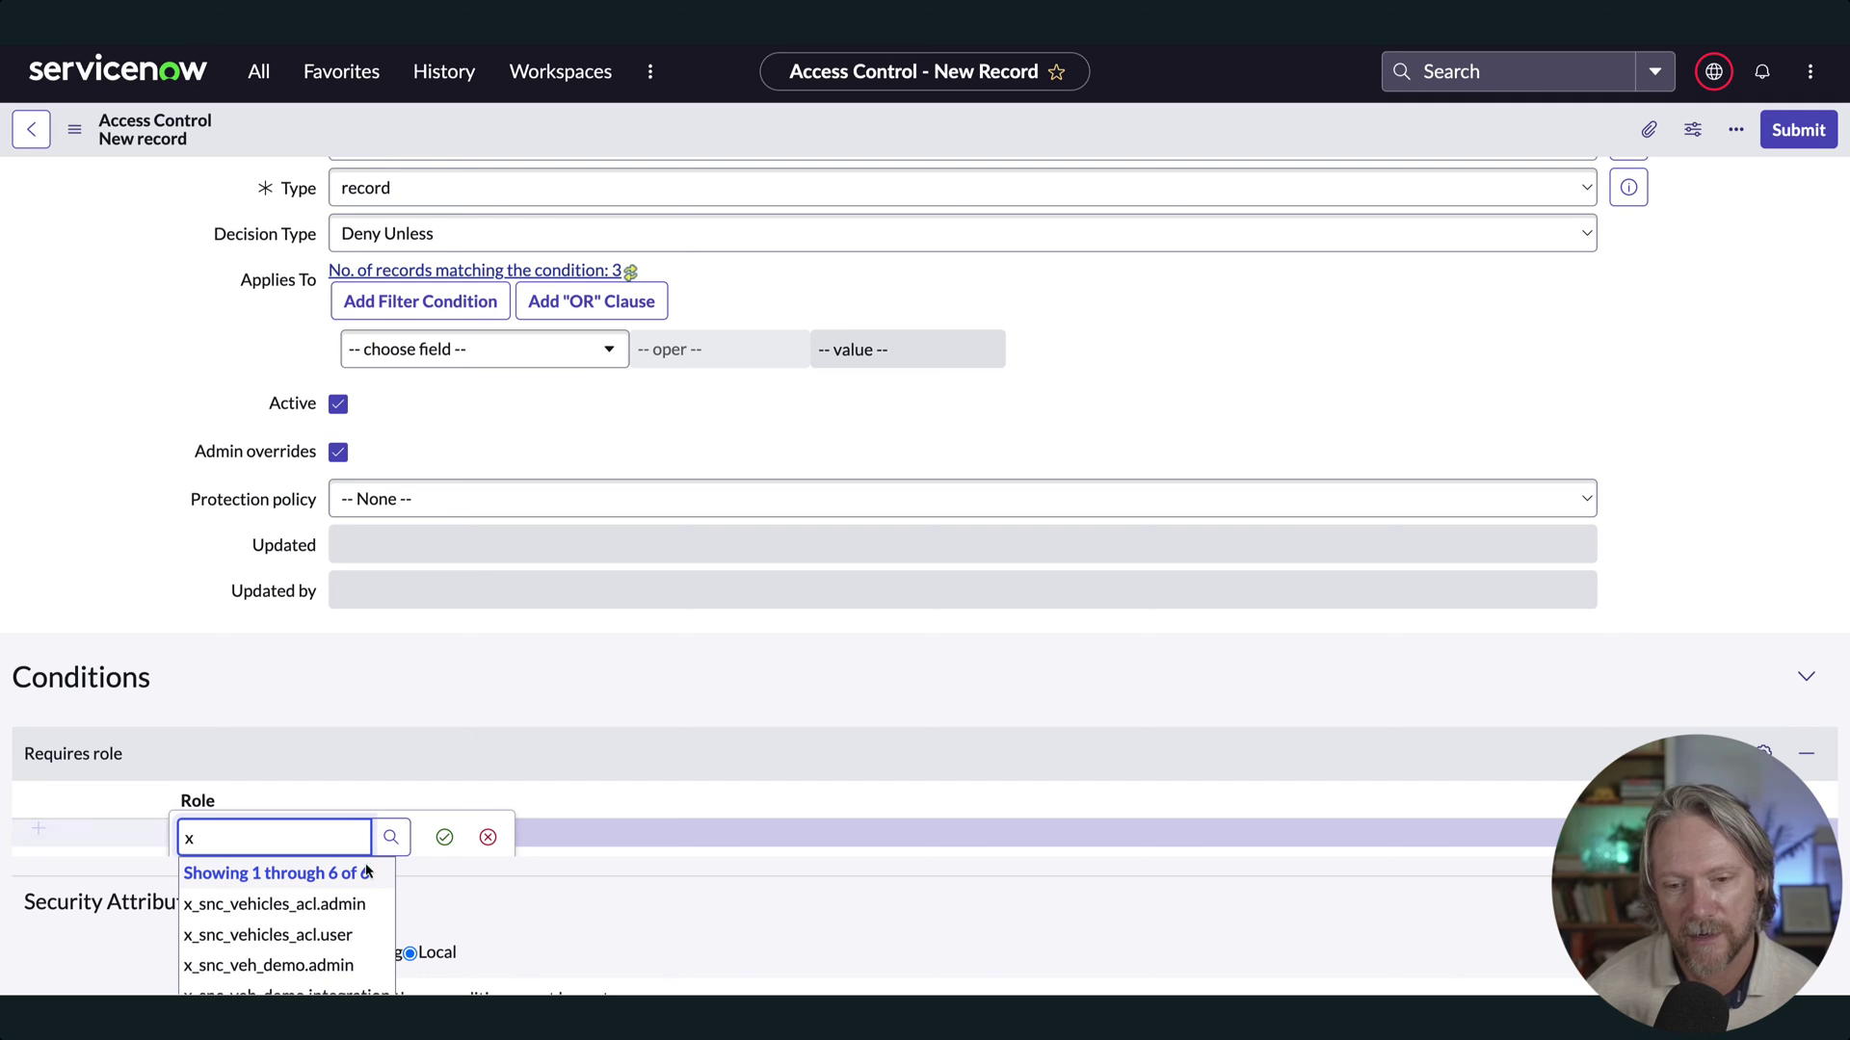
{"action": "left_click", "coordinate": [327, 917]}
{"action": "left_click", "coordinate": [444, 816]}
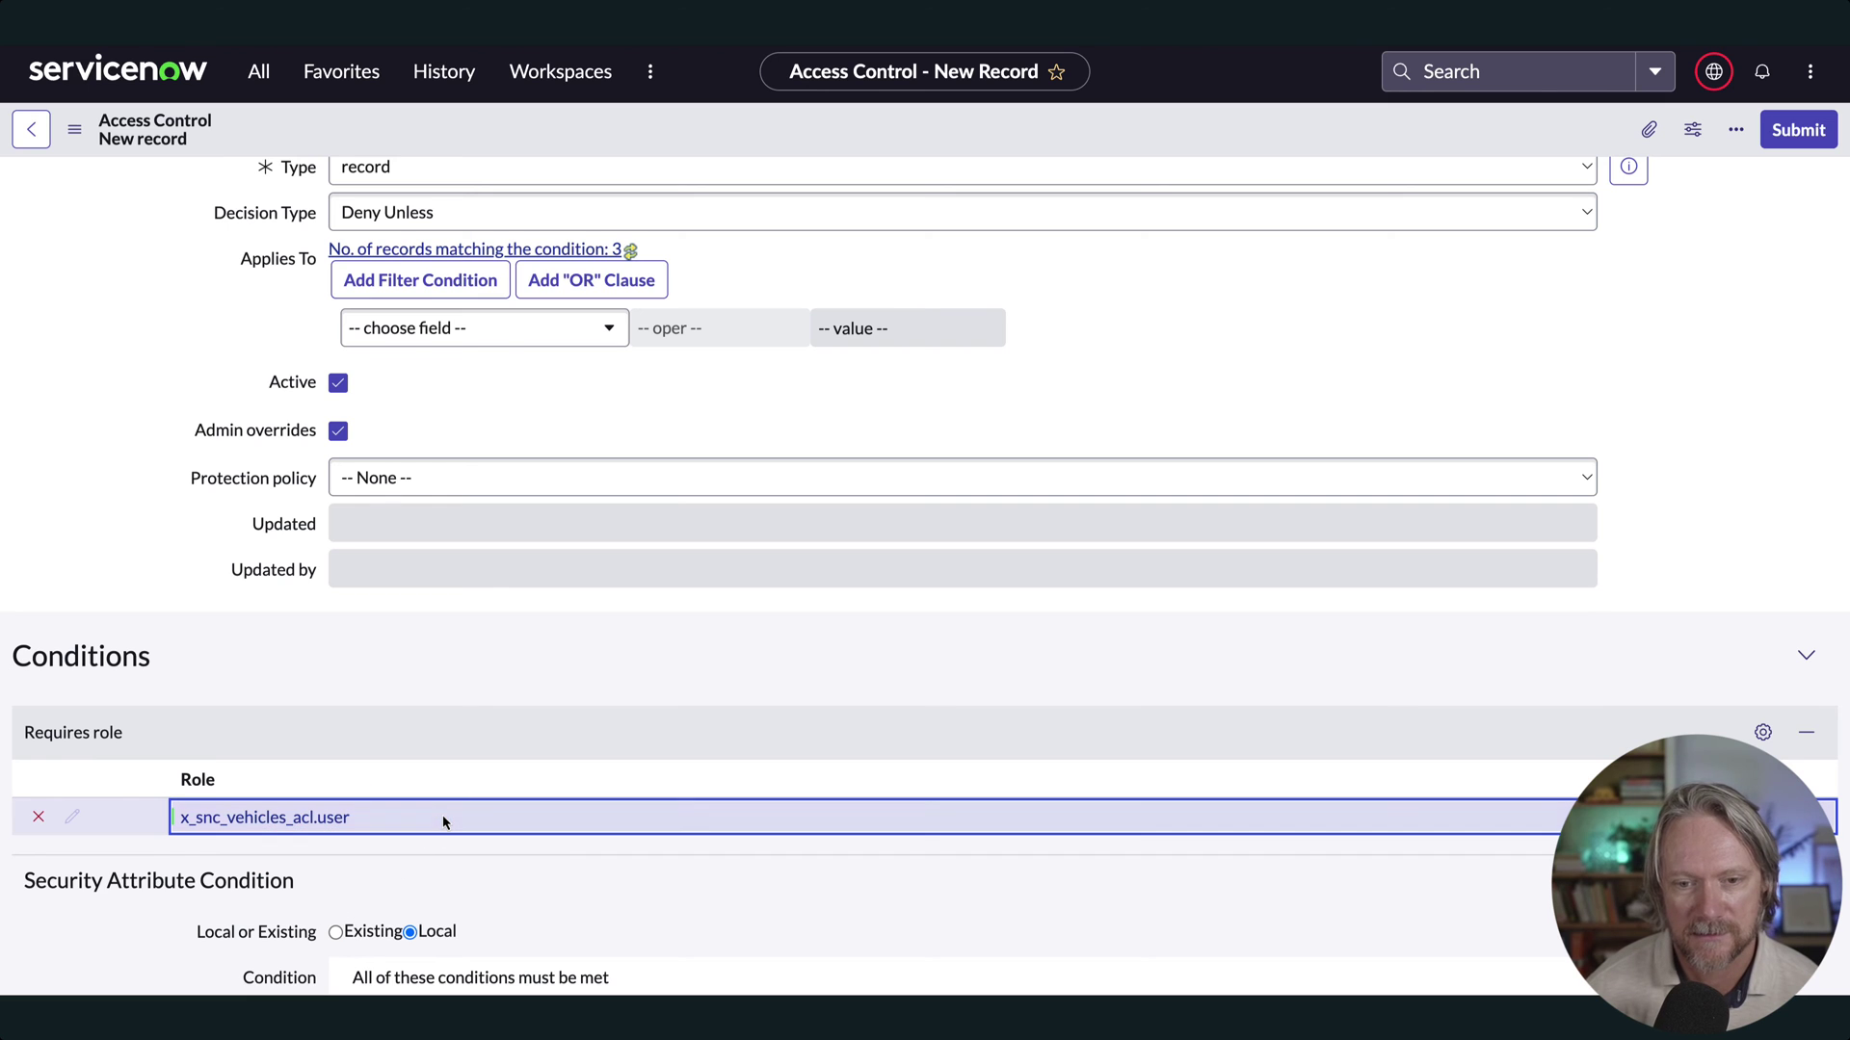
Save the Deny Unless access control through rule verification and dismiss the analytics prompt on the test user's Vehicle Stocks list
{"action": "right_click", "coordinate": [1115, 130]}
{"action": "left_click", "coordinate": [1129, 141]}
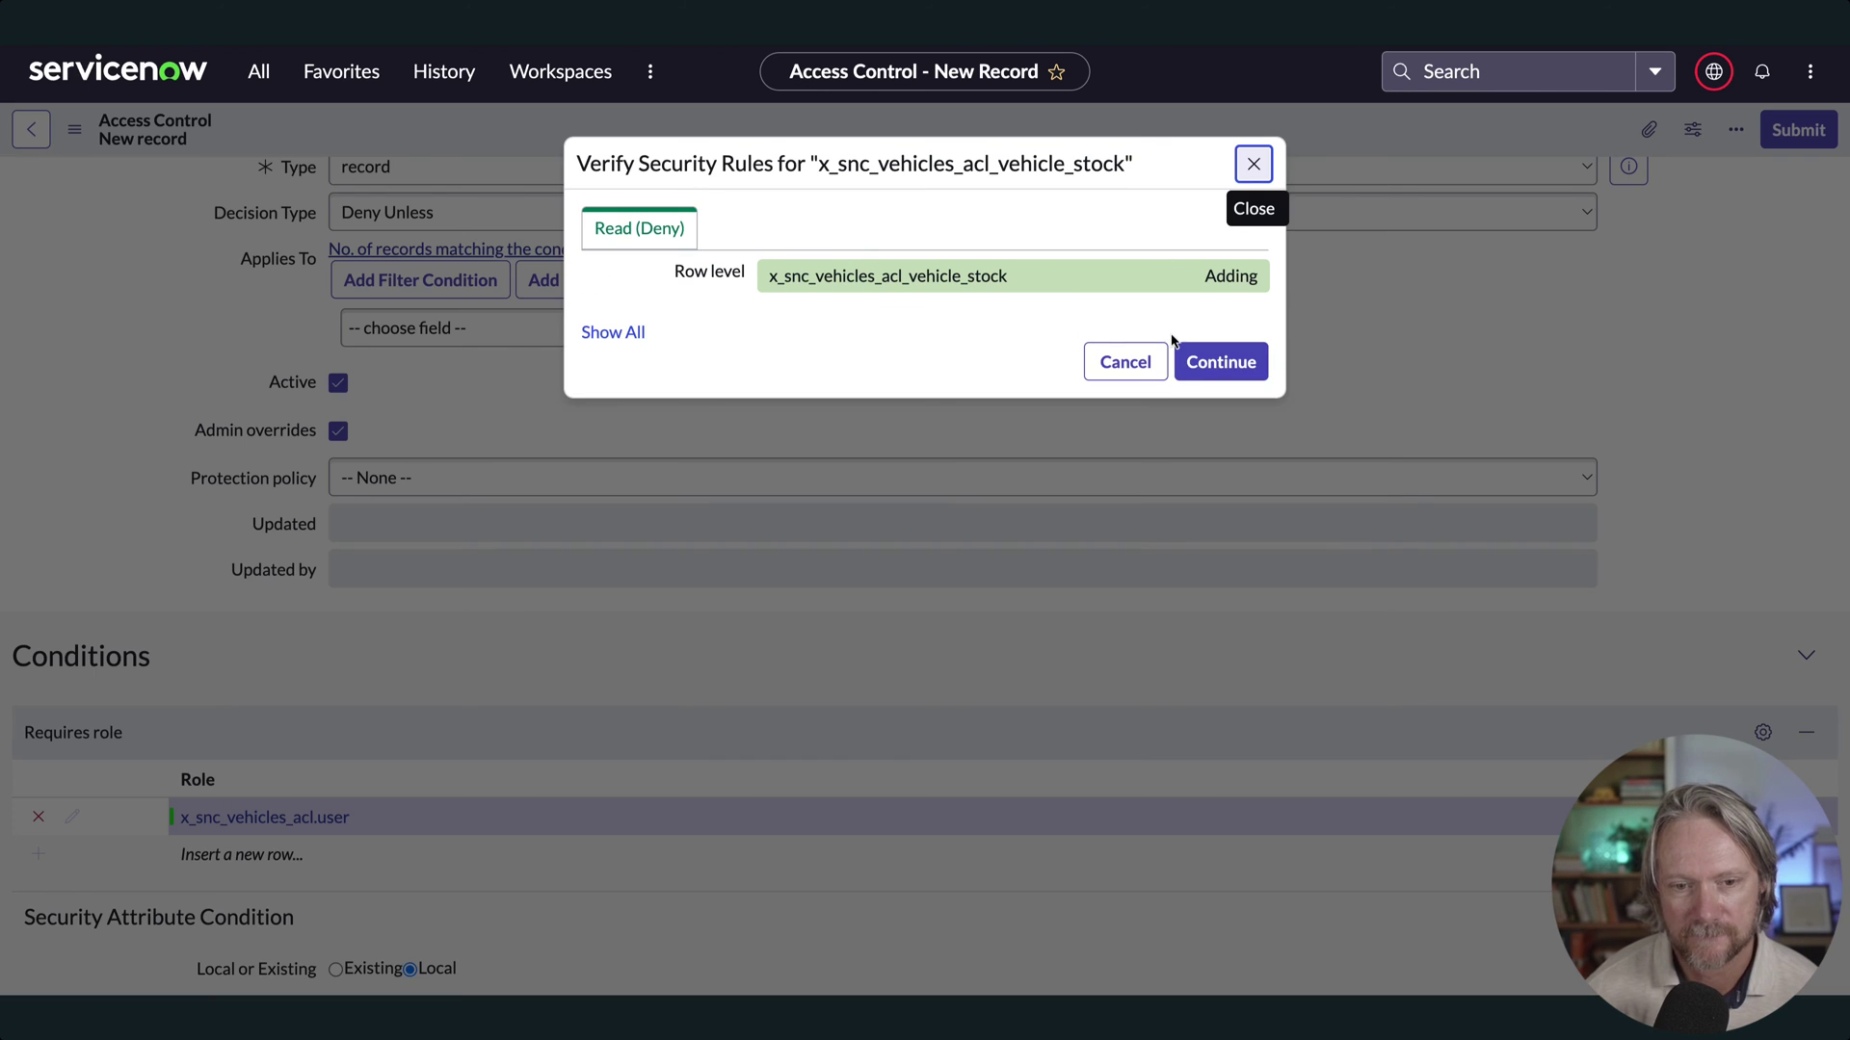
{"action": "left_click", "coordinate": [1217, 363]}
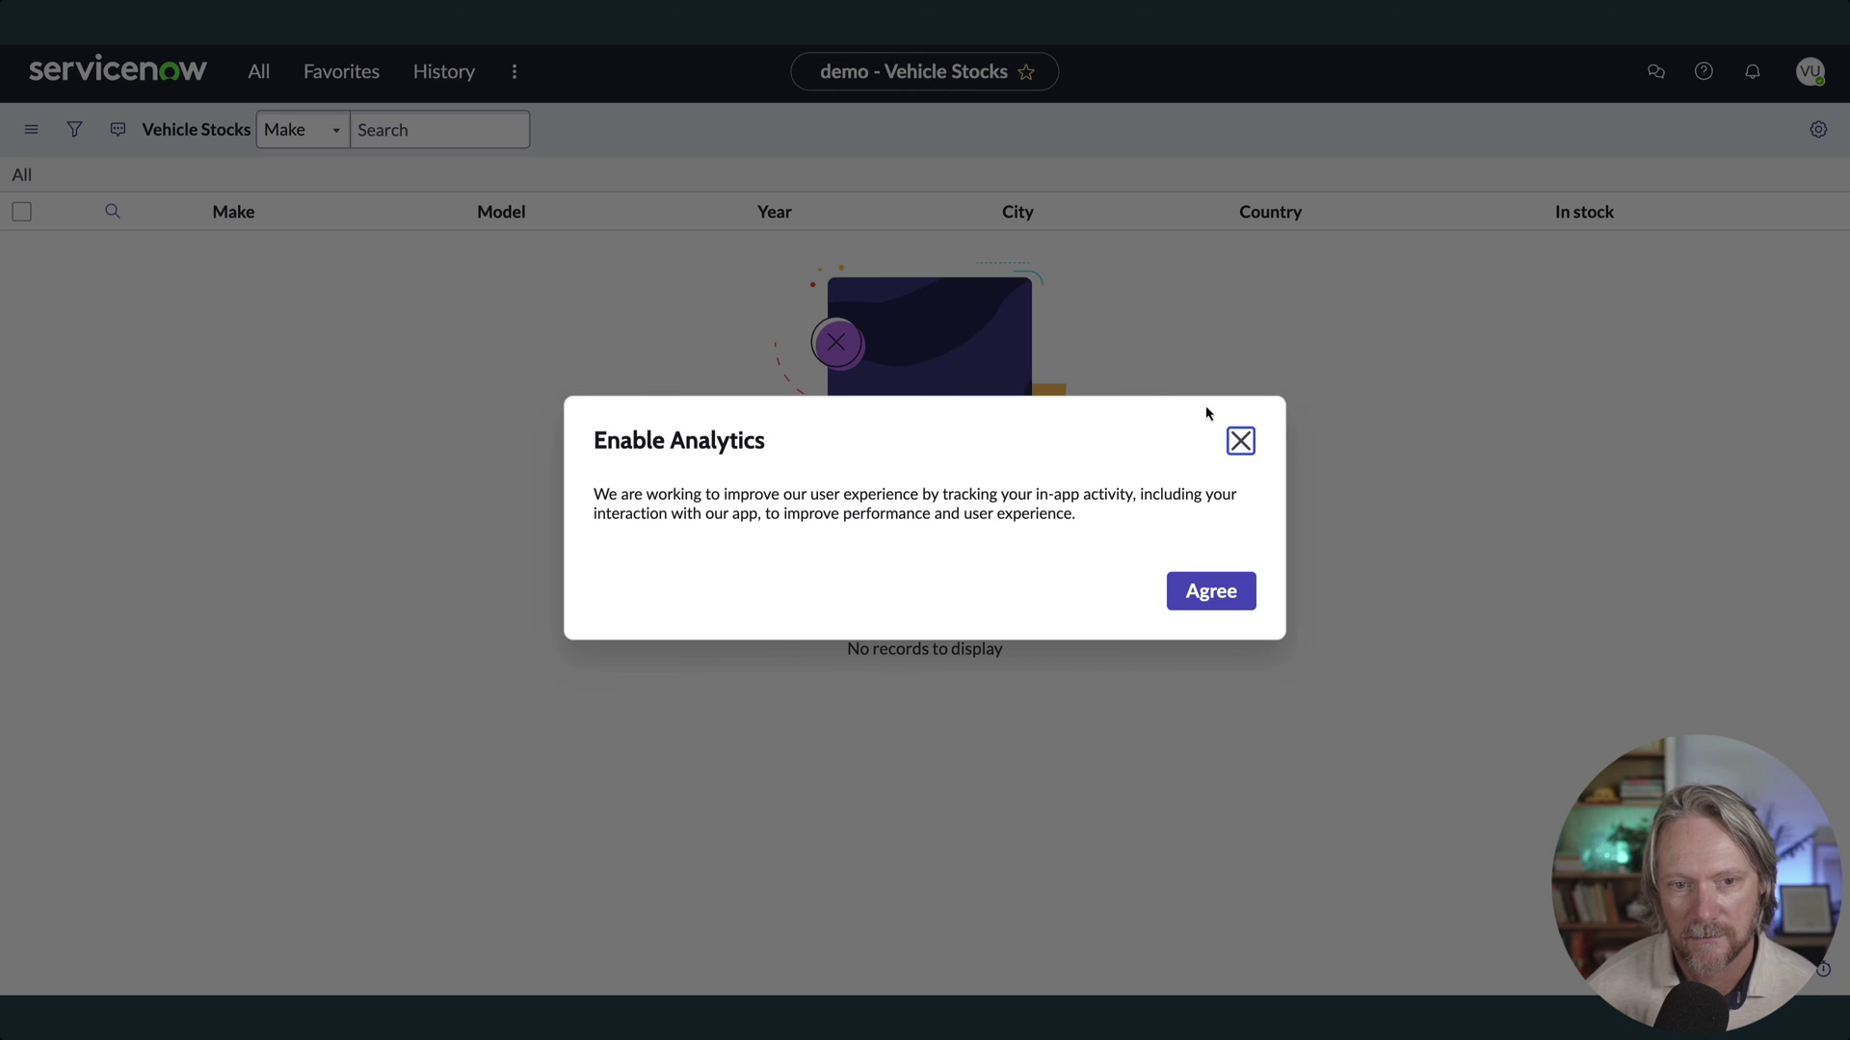
{"action": "left_click", "coordinate": [1240, 440]}
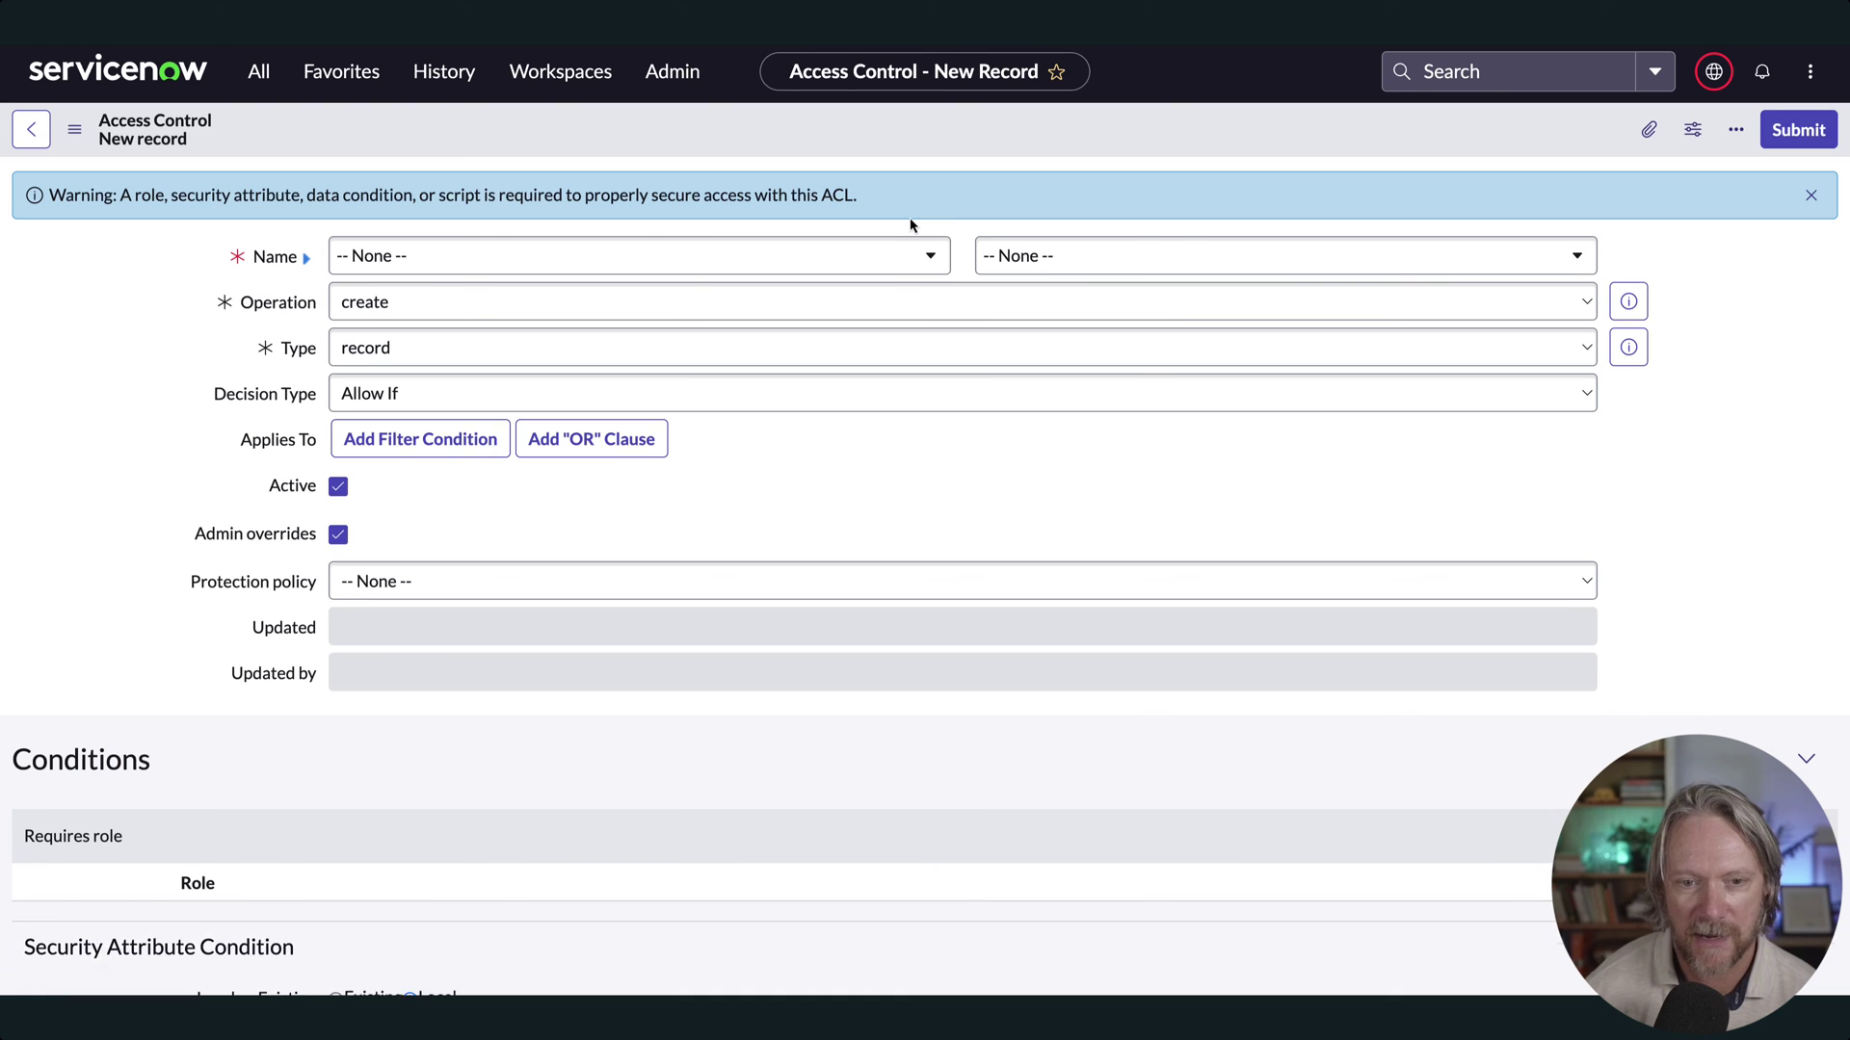
Set up another access control for the Vehicle Stock table with operation read, keeping decision type Allow If
{"action": "left_click", "coordinate": [869, 254]}
{"action": "type", "text": "vehicl"}
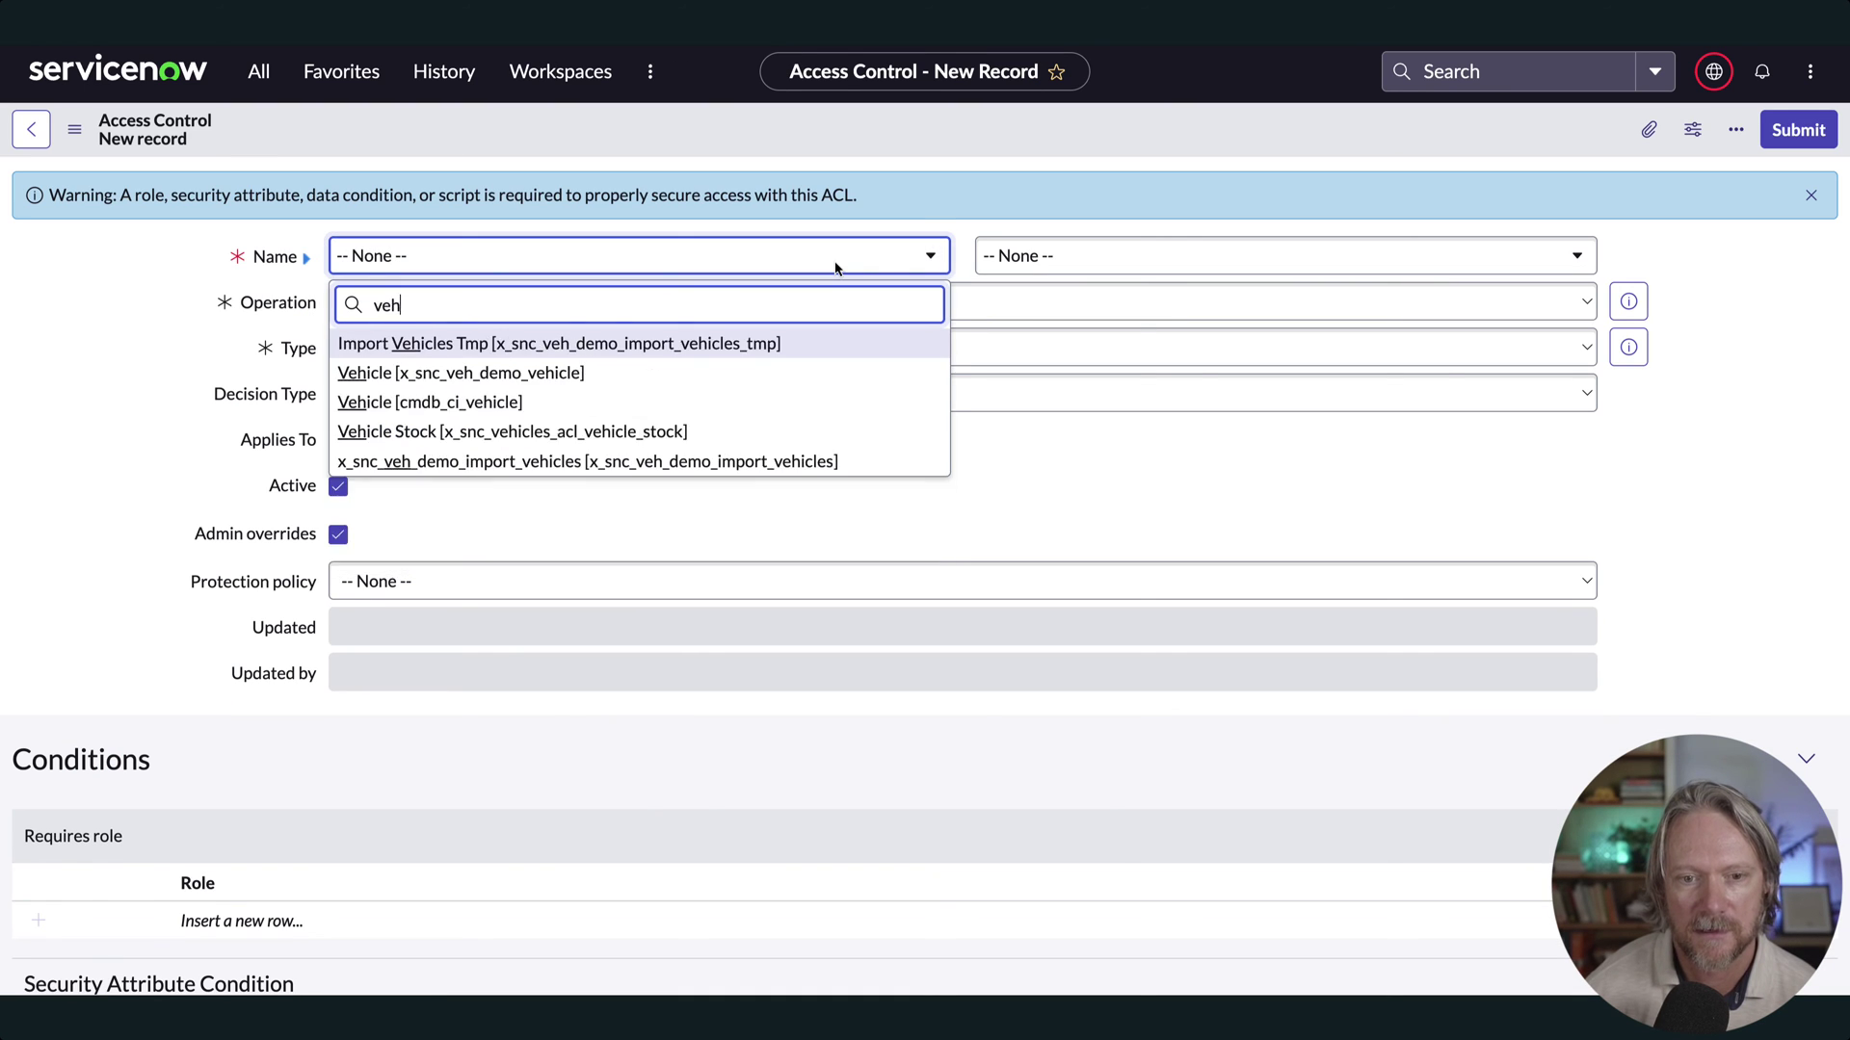
{"action": "left_click", "coordinate": [675, 432]}
{"action": "left_click", "coordinate": [668, 304]}
{"action": "left_click", "coordinate": [655, 329]}
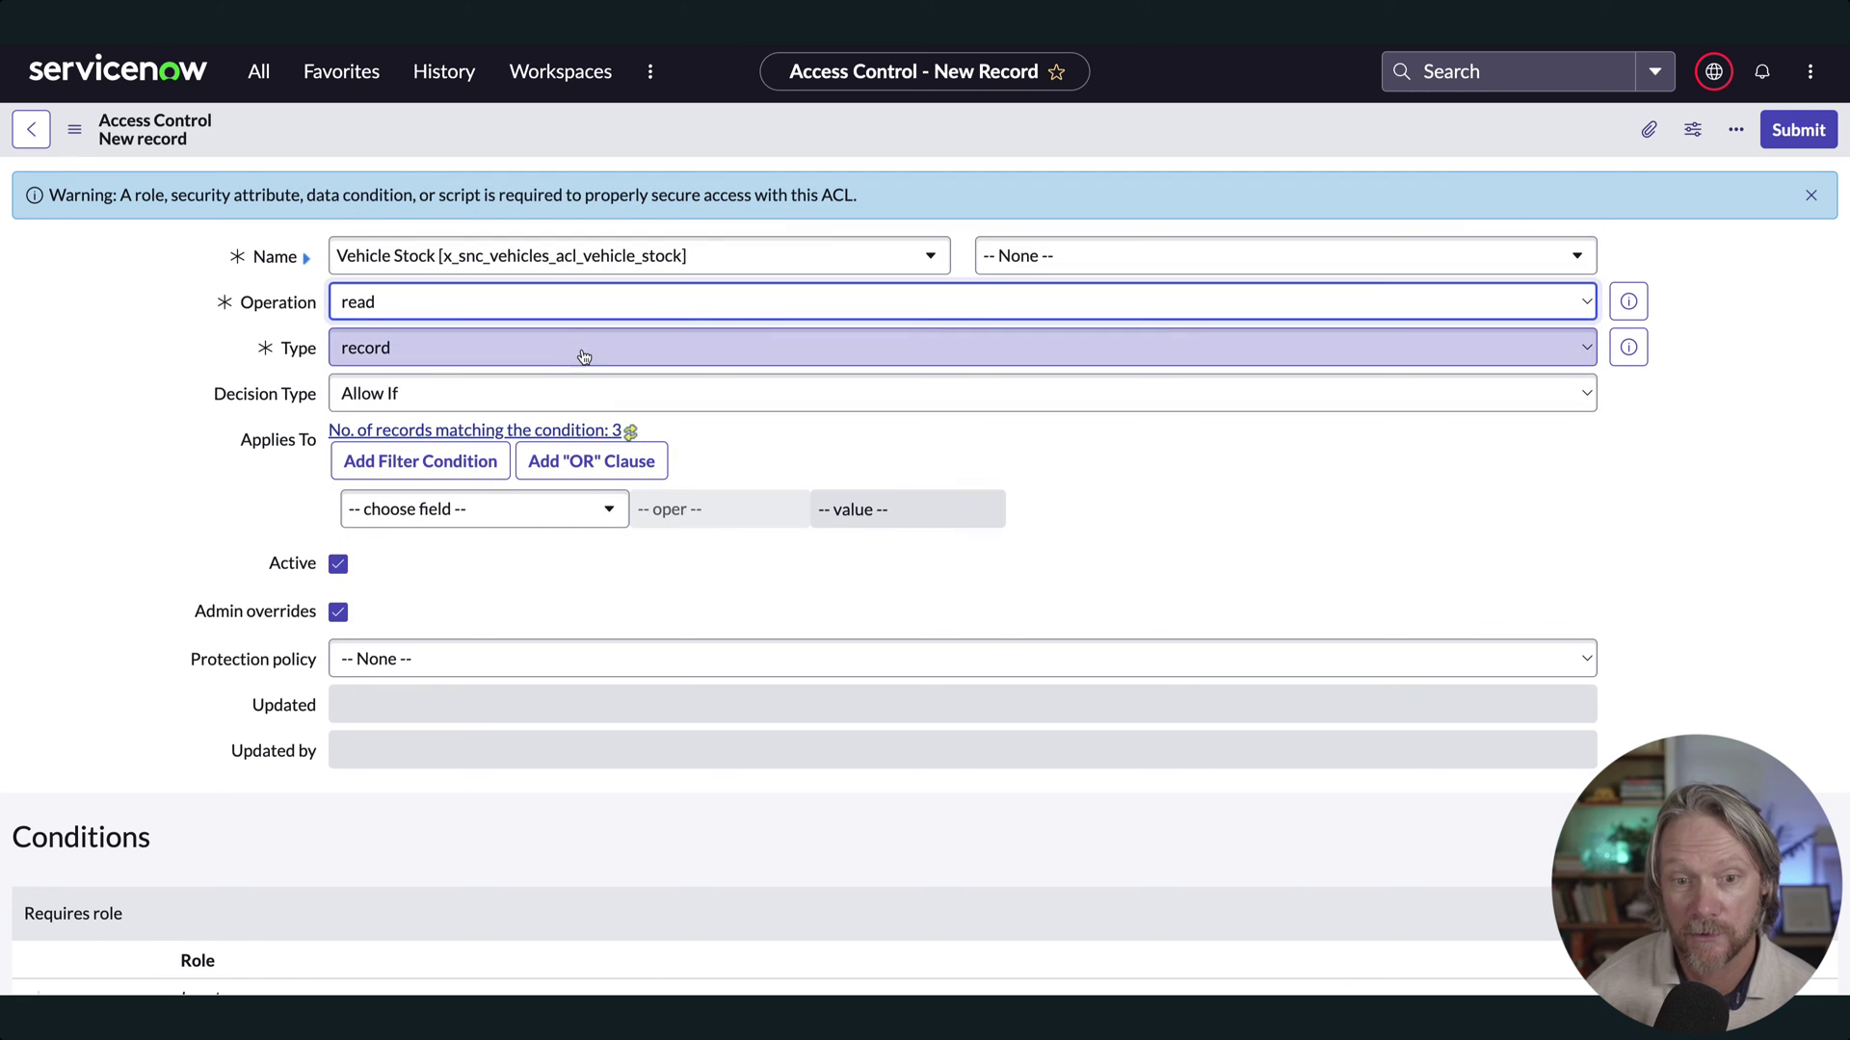
Add x_snc_vehicles_acl.user as the required role of the Allow If access control
{"action": "scroll", "coordinate": [516, 620], "scroll_direction": "down", "scroll_amount": 3}
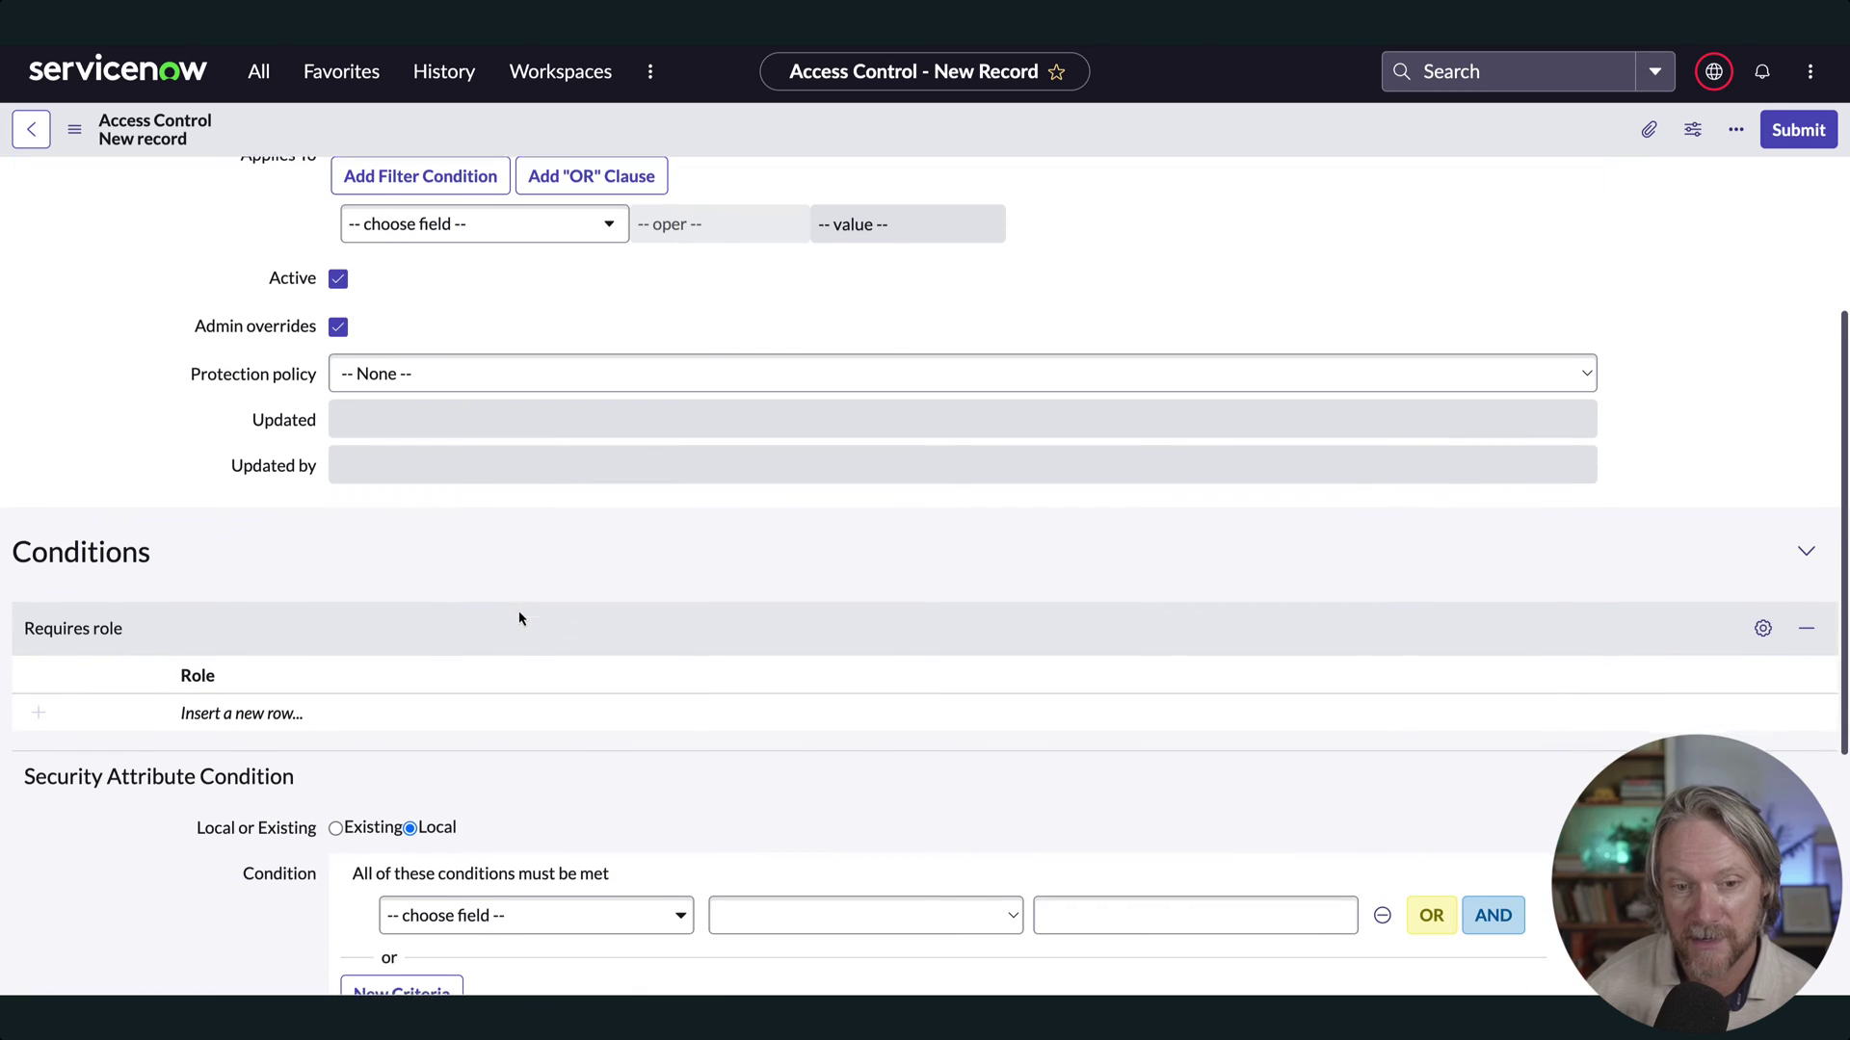
{"action": "left_click", "coordinate": [358, 713]}
{"action": "type", "text": "x"}
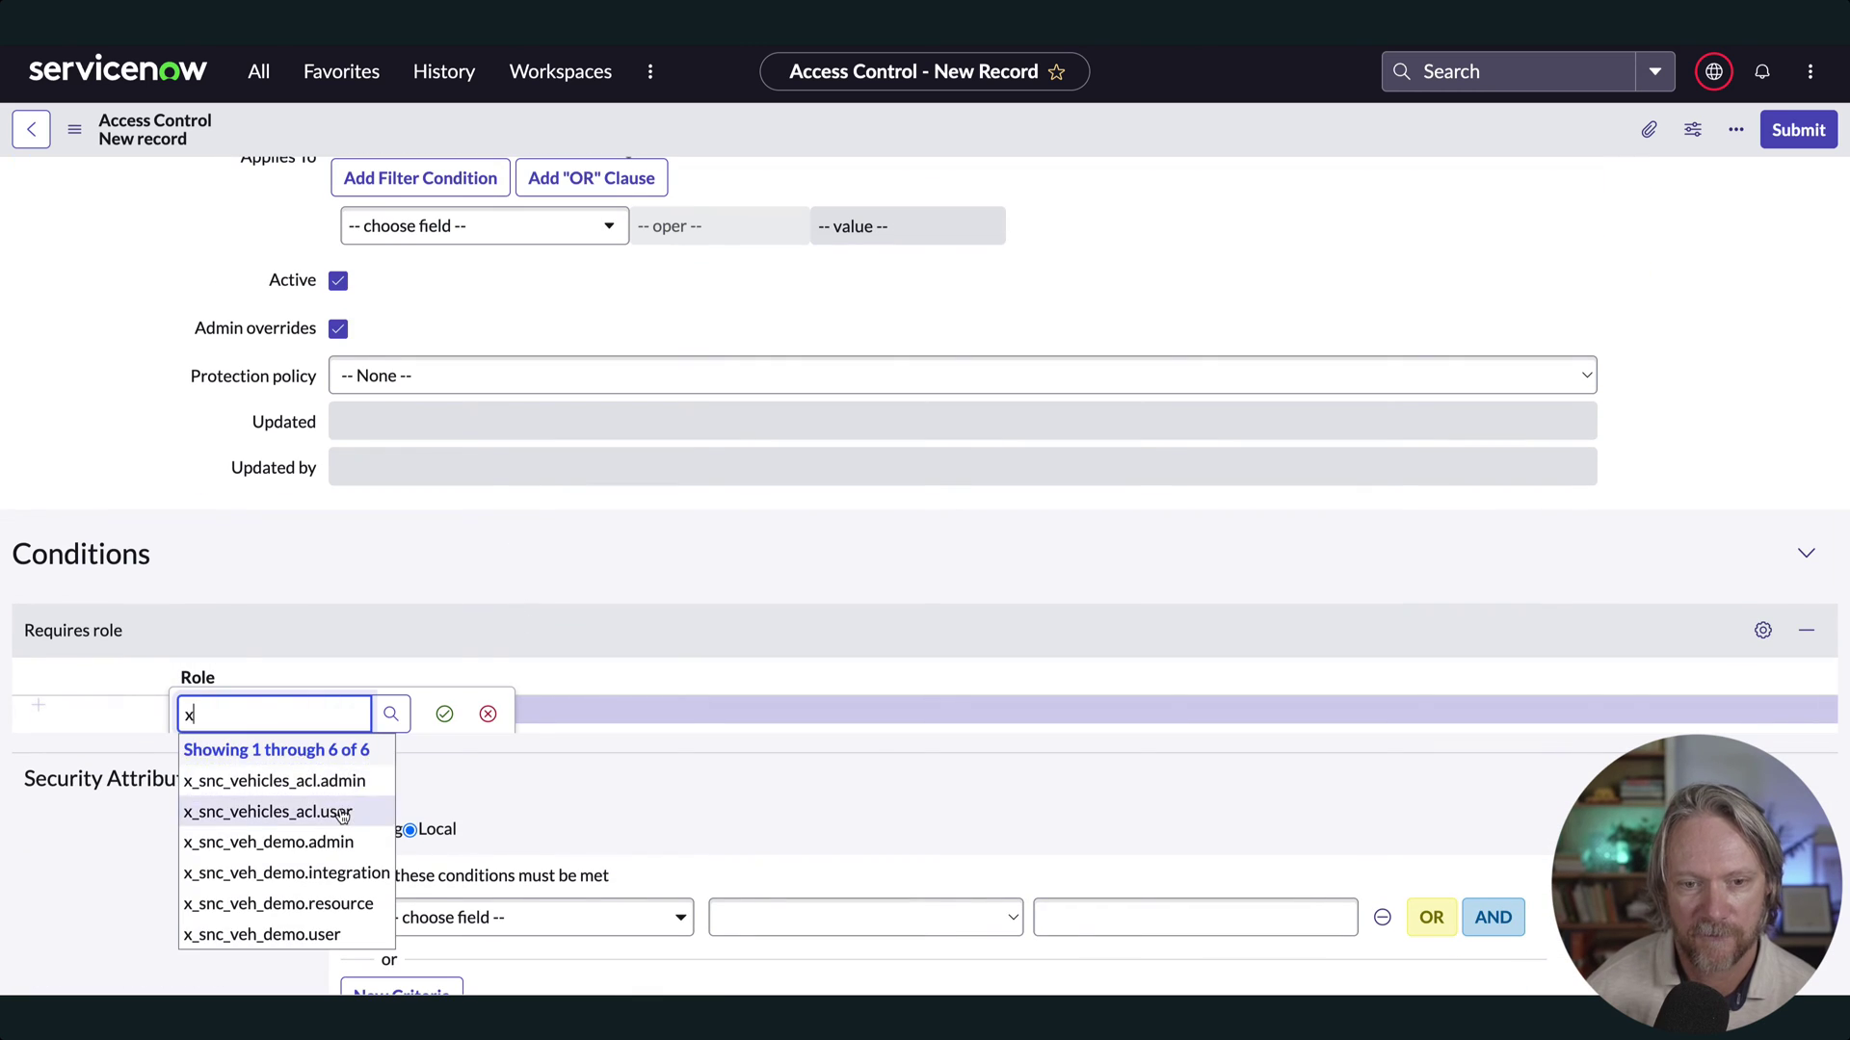
{"action": "left_click", "coordinate": [289, 809]}
{"action": "left_click", "coordinate": [444, 714]}
Save the Allow If access control through rule verification and reload the administrator's unfiltered Vehicle Stocks list
{"action": "right_click", "coordinate": [998, 121]}
{"action": "left_click", "coordinate": [1021, 132]}
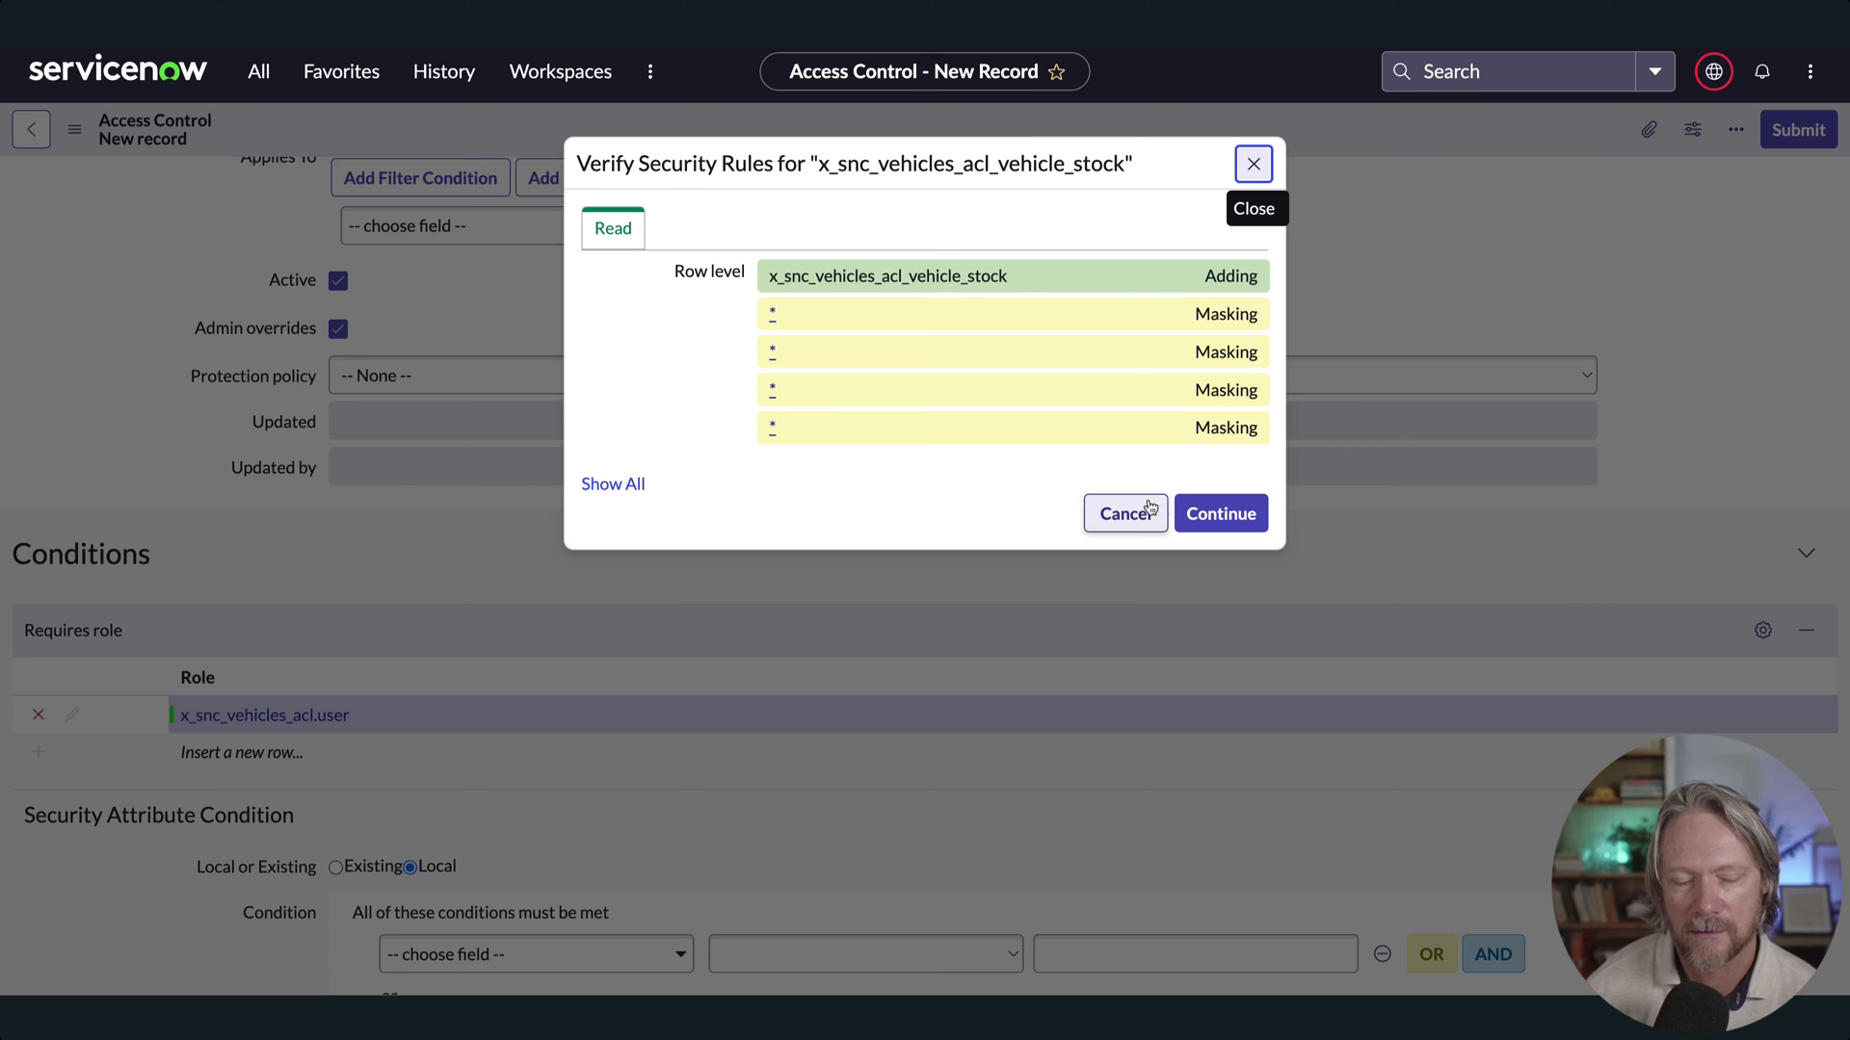
{"action": "left_click", "coordinate": [1214, 515]}
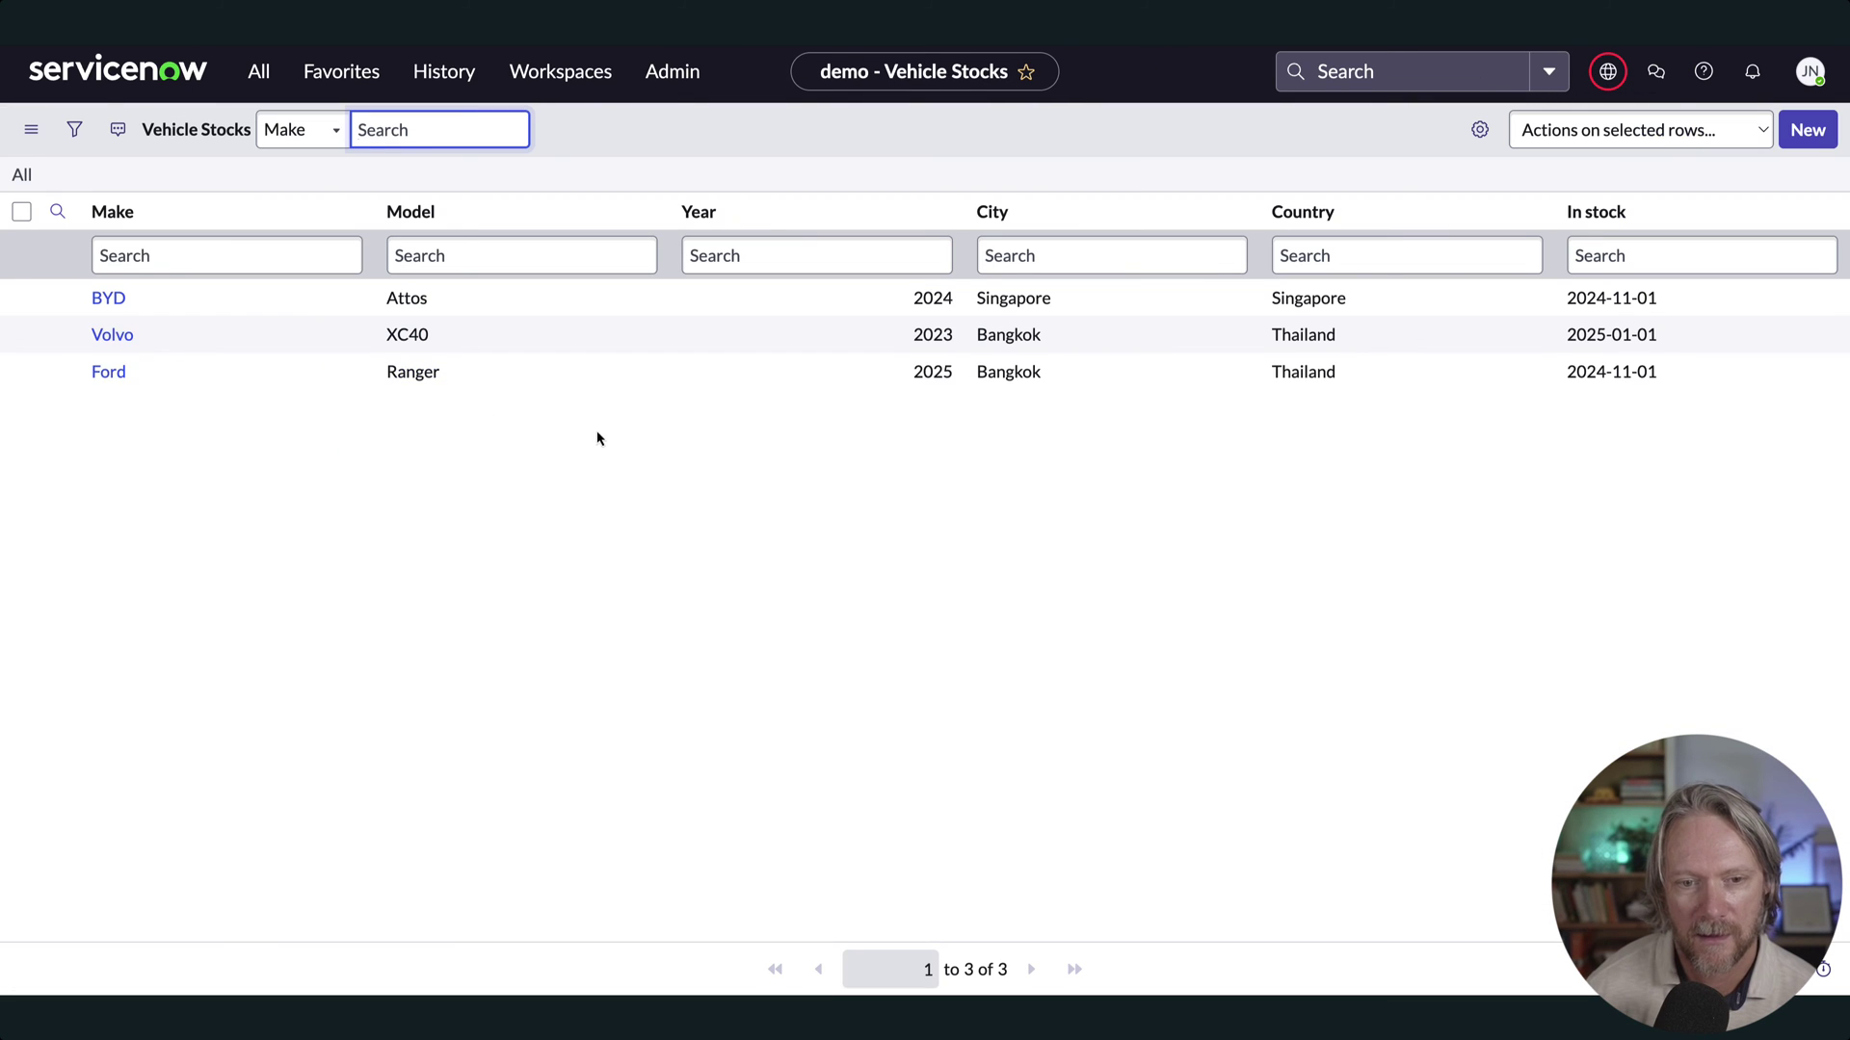
{"action": "left_click", "coordinate": [19, 175]}
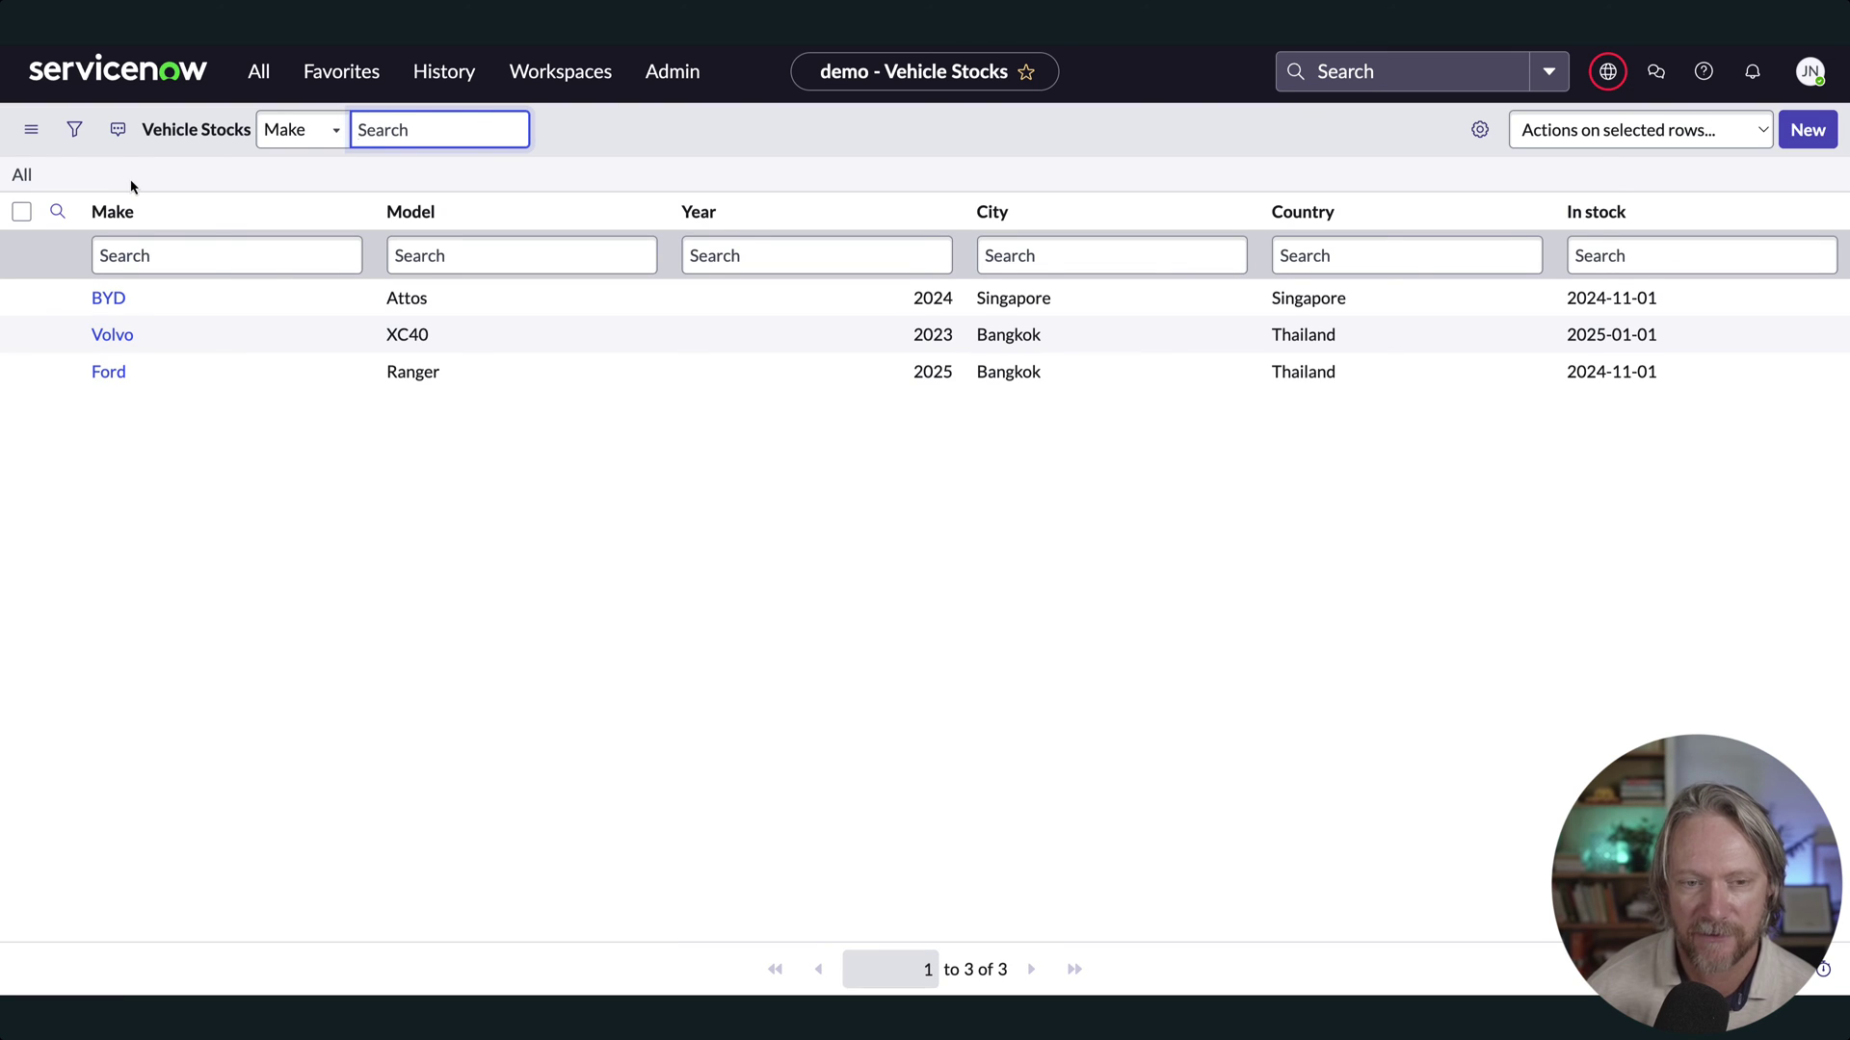